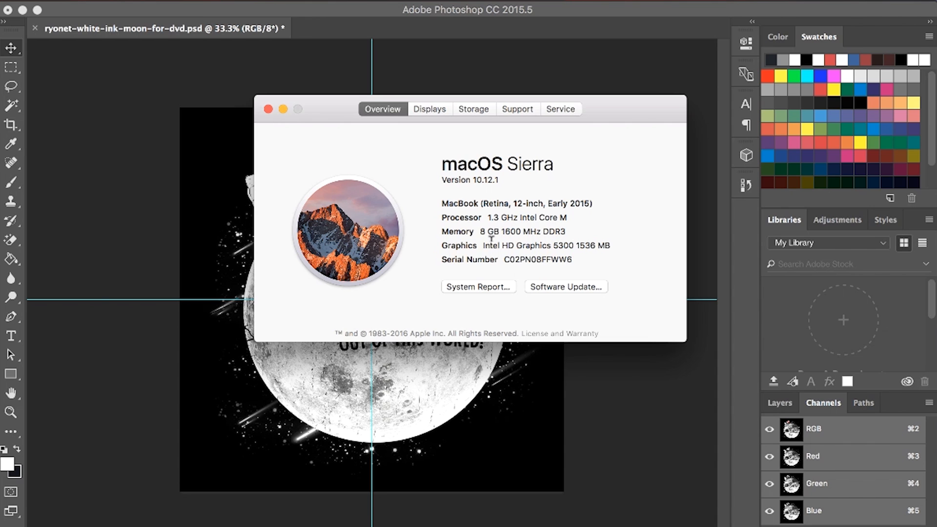
# Step: Switch to the Green Galaxy moon artwork in Photoshop, followed by the blank T-shirt template in Illustrator
pyautogui.click(171, 181)
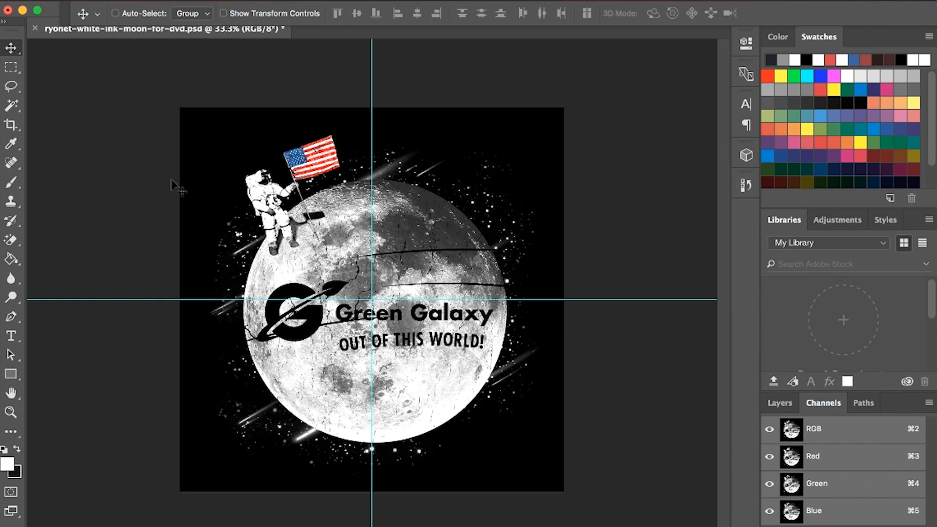
pyautogui.hotkey('ctrl', 'Up')
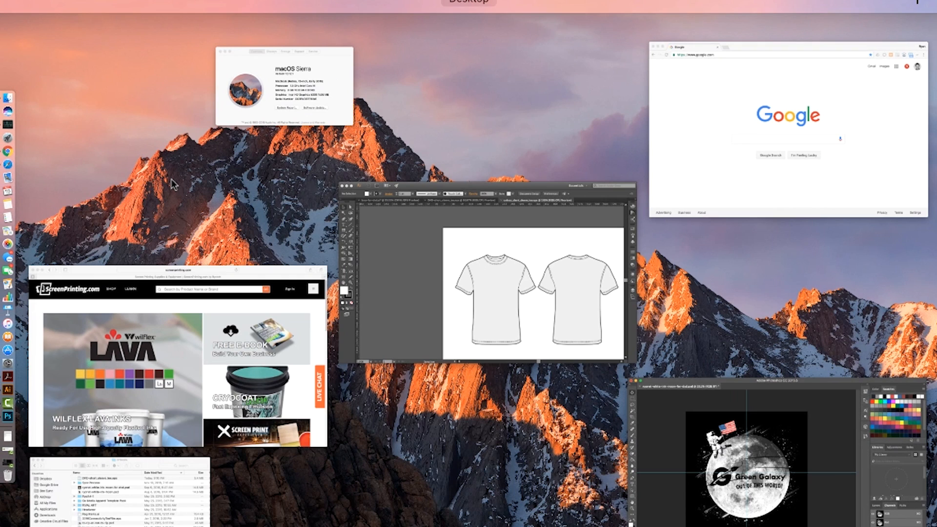
pyautogui.click(379, 272)
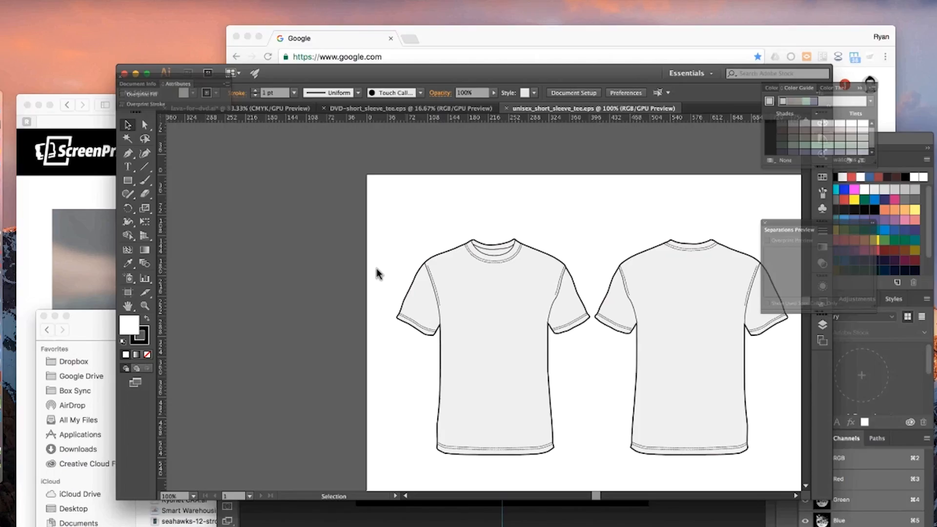
# Step: Switch to the browser and examine the screen printed t shirts image results, previewing the blue bundle-pack shirt and the black ABC shirt
pyautogui.hotkey('ctrl', 'Up')
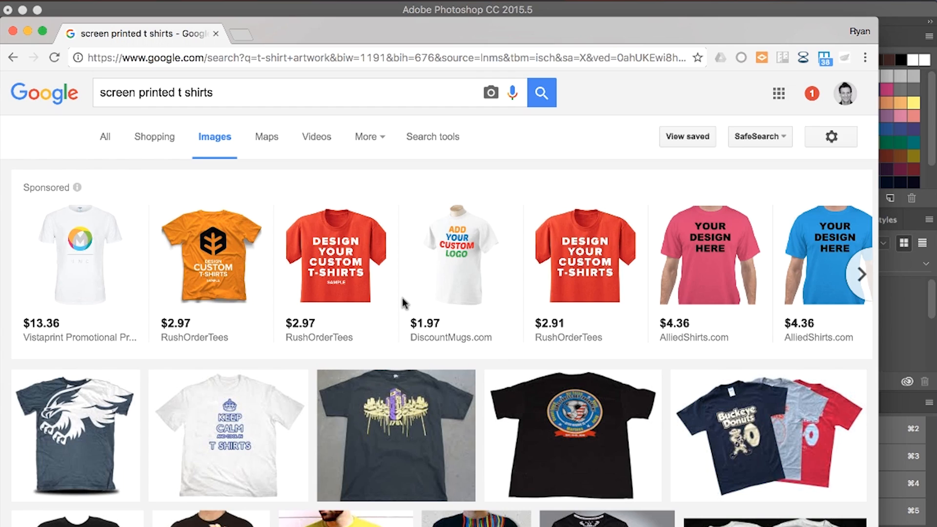
pyautogui.scroll(-7, 402, 299)
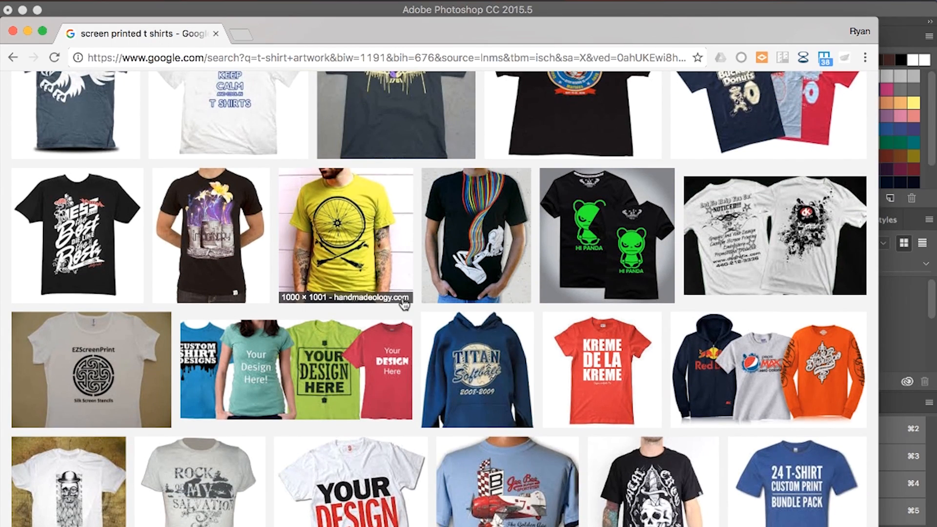
pyautogui.scroll(-4, 403, 303)
pyautogui.scroll(-1, 403, 303)
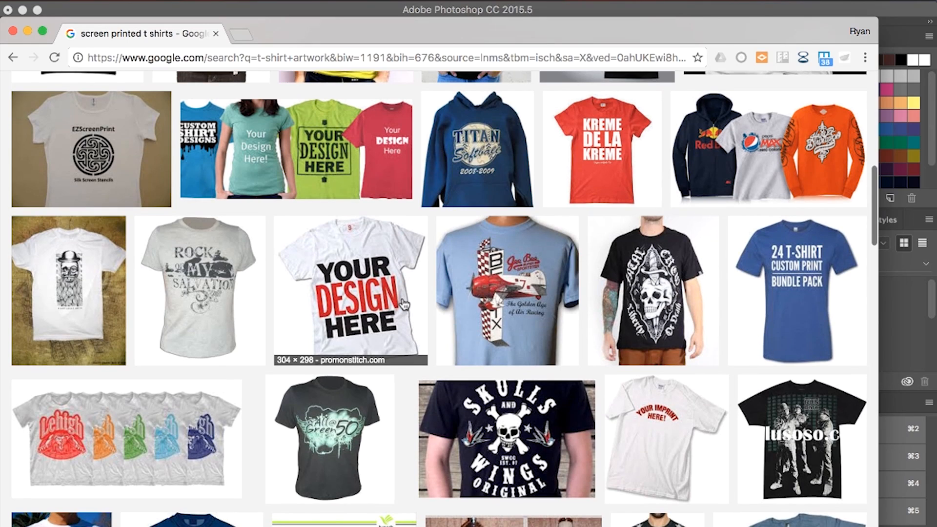
pyautogui.scroll(-1, 403, 304)
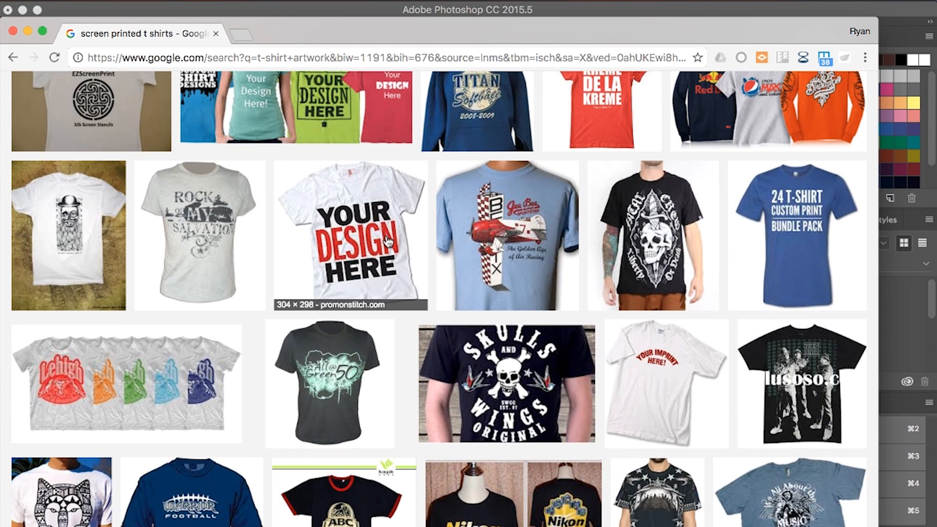
pyautogui.click(808, 238)
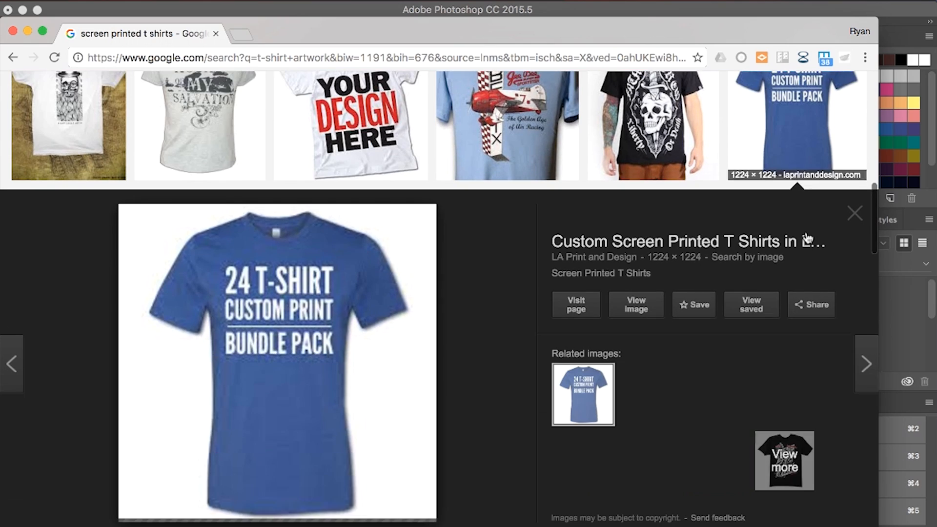
pyautogui.click(376, 144)
pyautogui.scroll(-10, 439, 351)
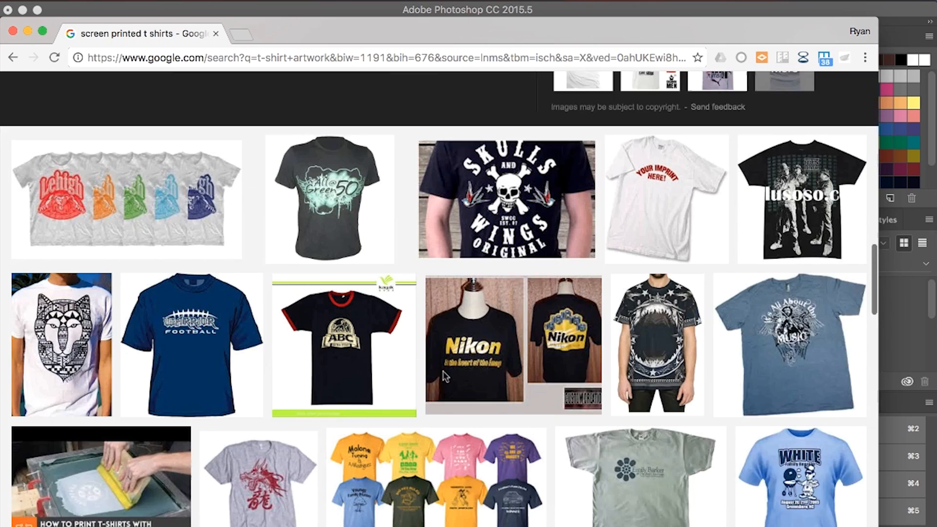
pyautogui.click(377, 325)
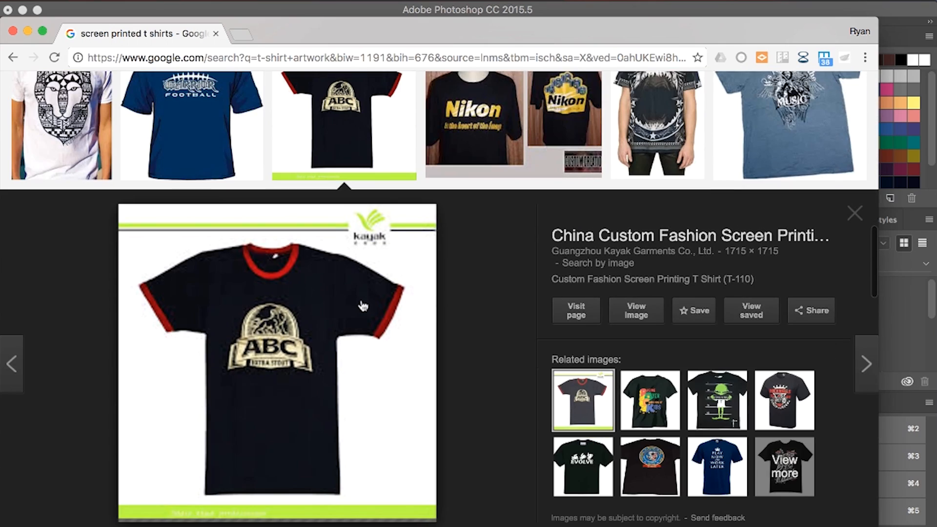
pyautogui.scroll(3, 362, 307)
pyautogui.scroll(10, 363, 306)
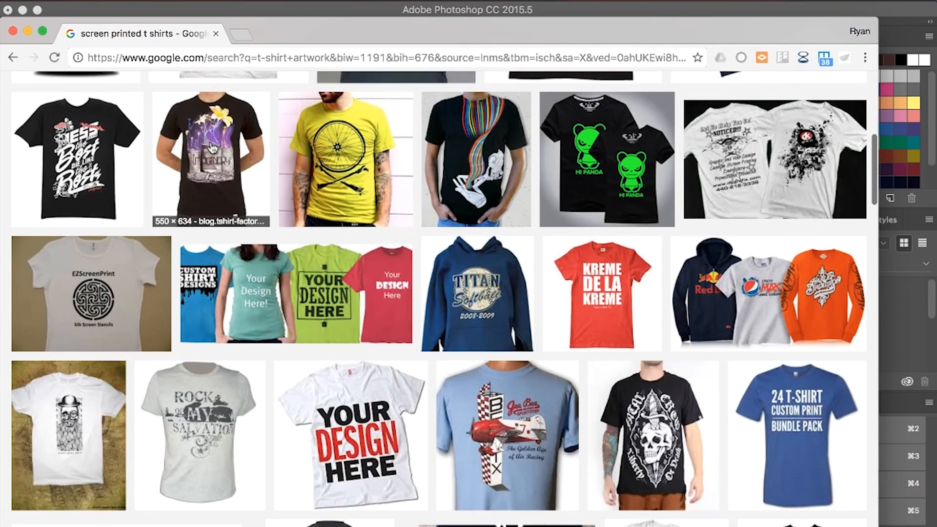
# Step: Preview the black Imaginary Foundation shirt and examine more printed shirt designs further down the image results
pyautogui.click(211, 148)
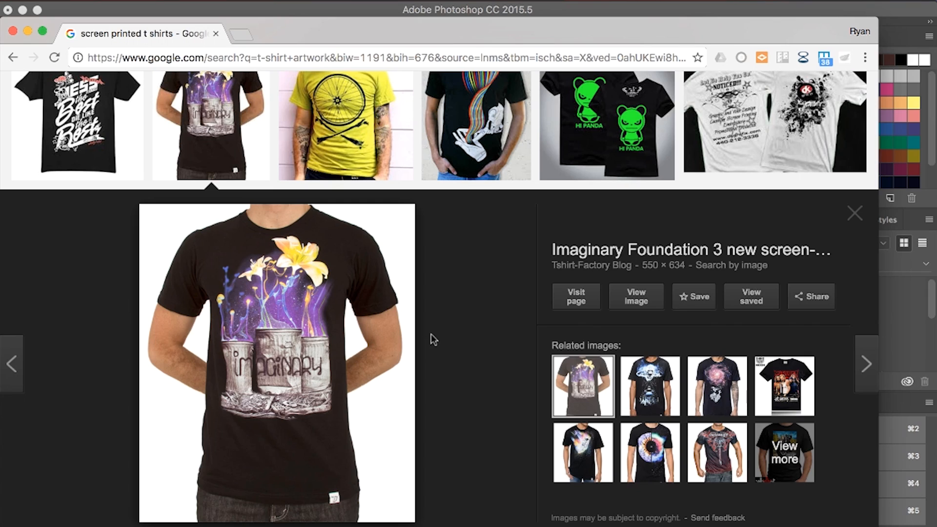
pyautogui.scroll(-7, 431, 334)
pyautogui.scroll(-10, 431, 334)
pyautogui.scroll(-15, 432, 340)
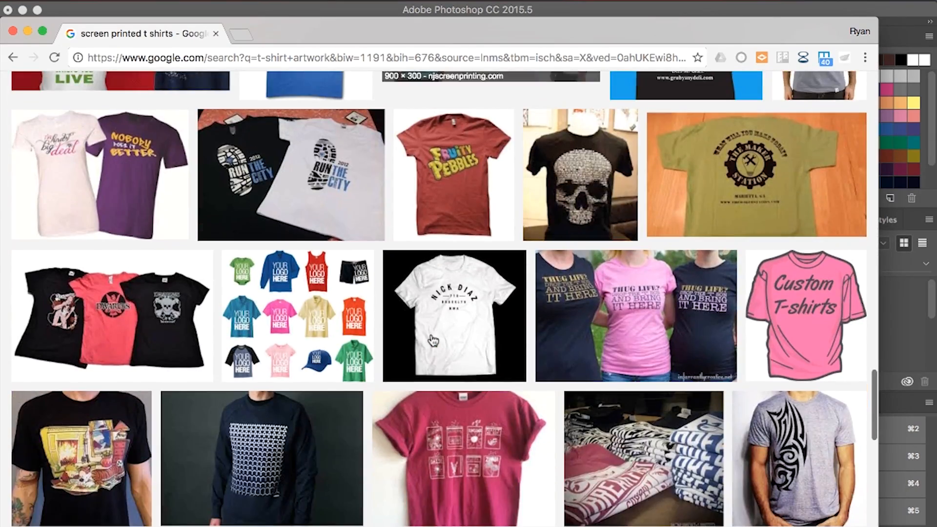
pyautogui.scroll(-15, 431, 340)
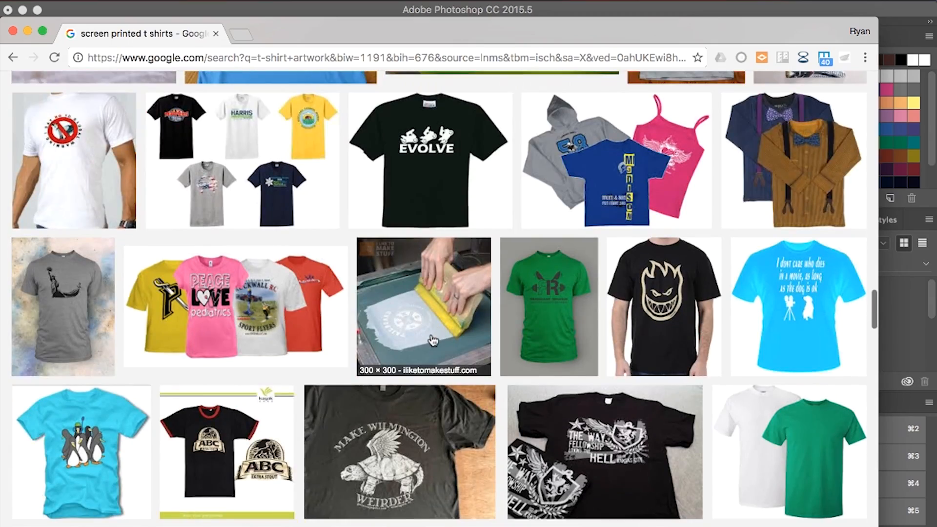
pyautogui.scroll(-6, 431, 340)
pyautogui.scroll(11, 432, 340)
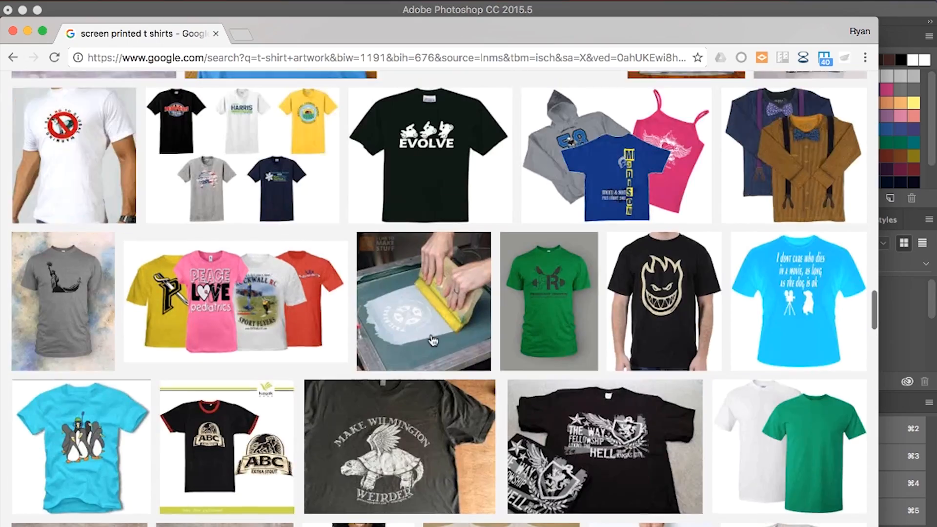
pyautogui.scroll(15, 432, 340)
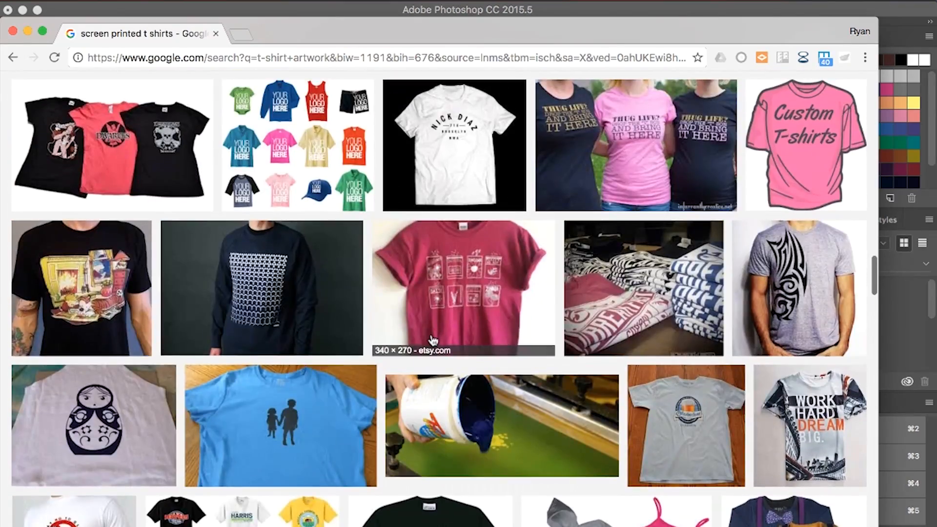
# Step: Show the lava-for-dvd.ai artwork in Illustrator, followed by the moon artwork in Photoshop
pyautogui.hotkey('ctrl', 'Up')
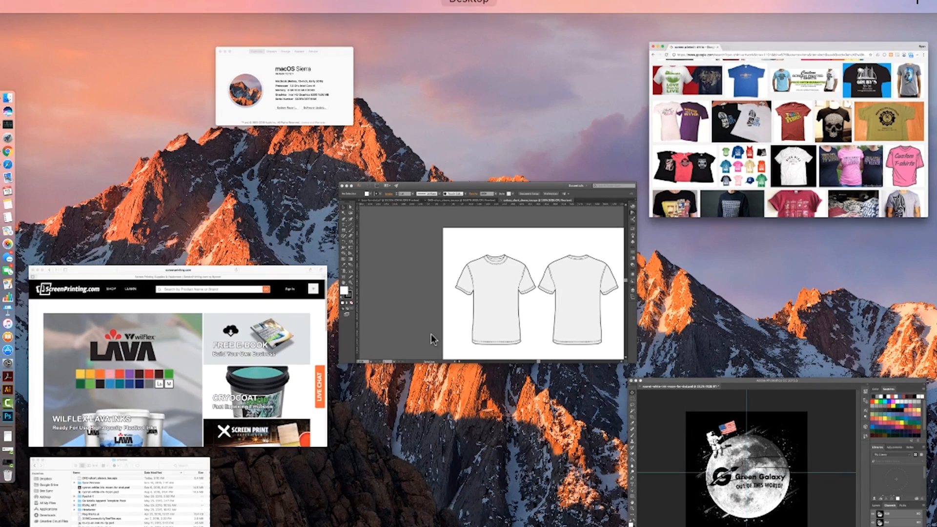
pyautogui.click(416, 310)
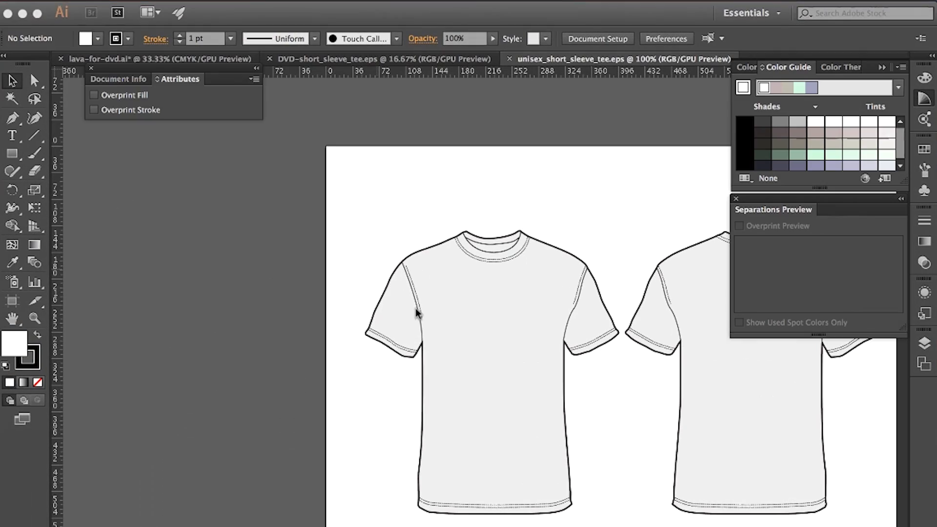
pyautogui.click(131, 62)
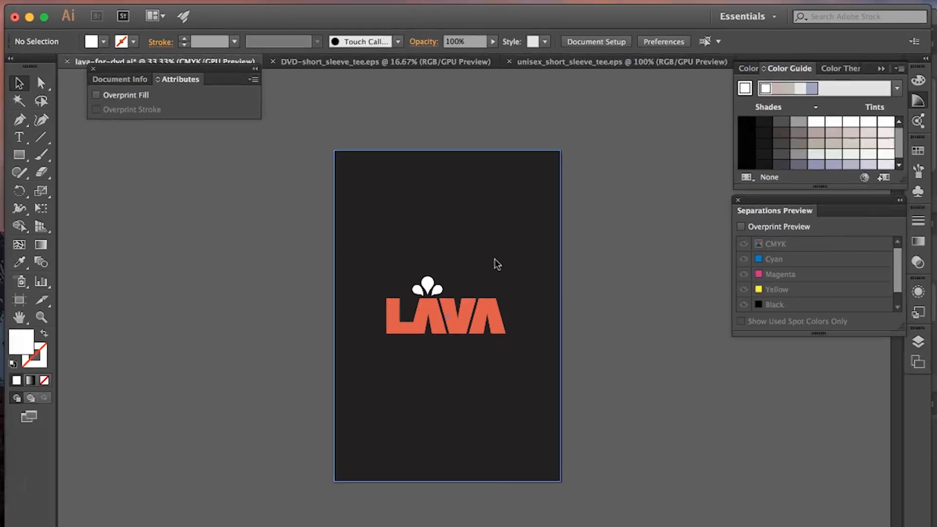
pyautogui.hotkey('ctrl', 'Up')
pyautogui.click(784, 485)
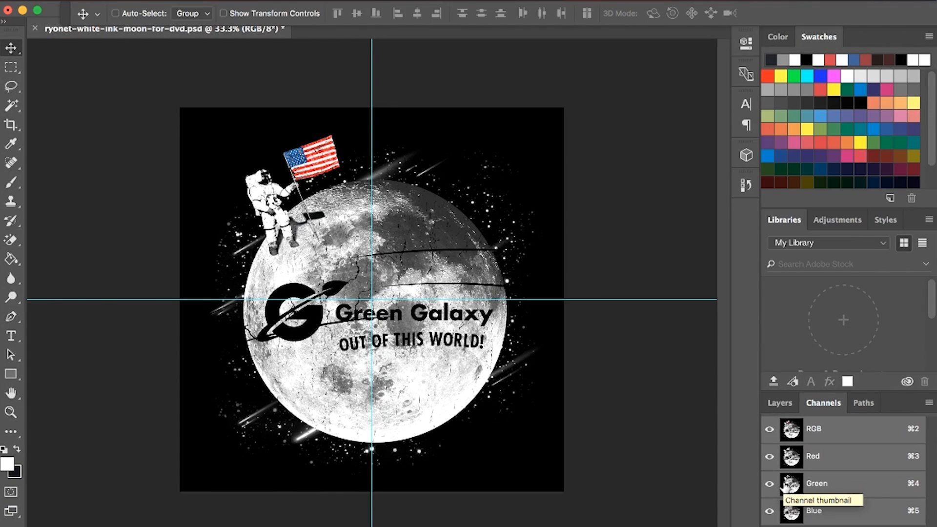
# Step: Switch to Illustrator and inspect the vector edges of the LAVA lettering at up to 6400% magnification
pyautogui.hotkey('ctrl', 'Up')
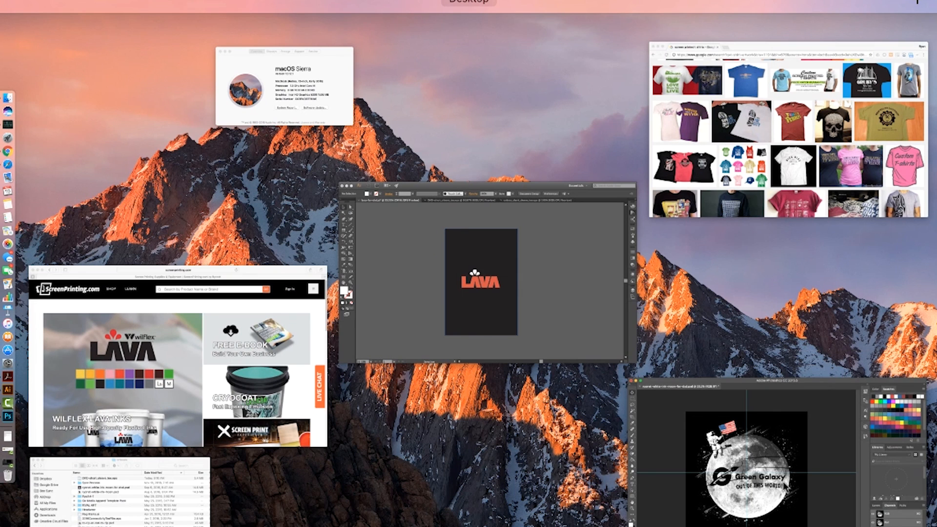
pyautogui.click(575, 298)
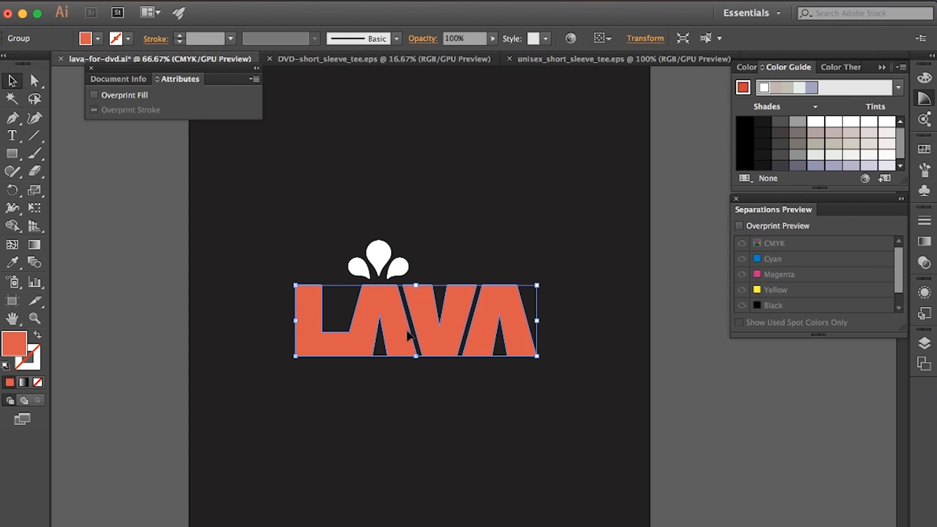
pyautogui.scroll(10, 407, 334)
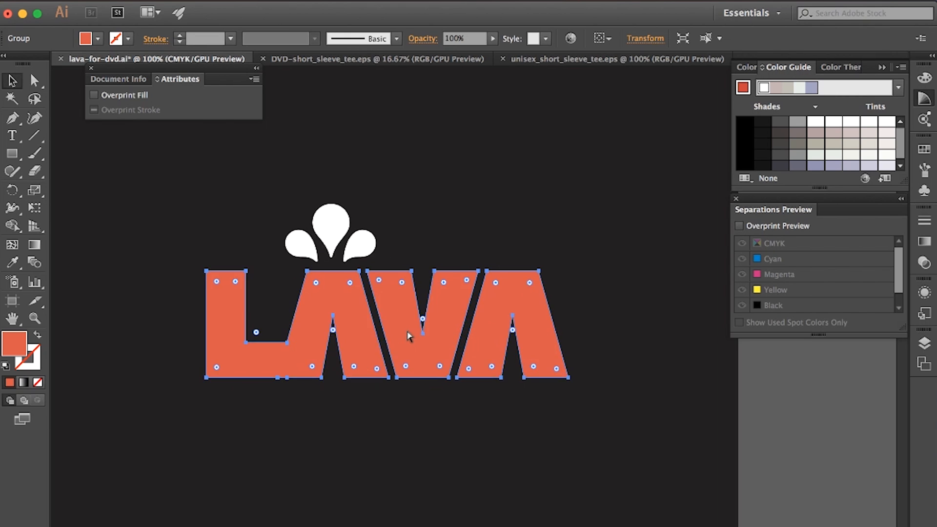
pyautogui.scroll(1, 408, 334)
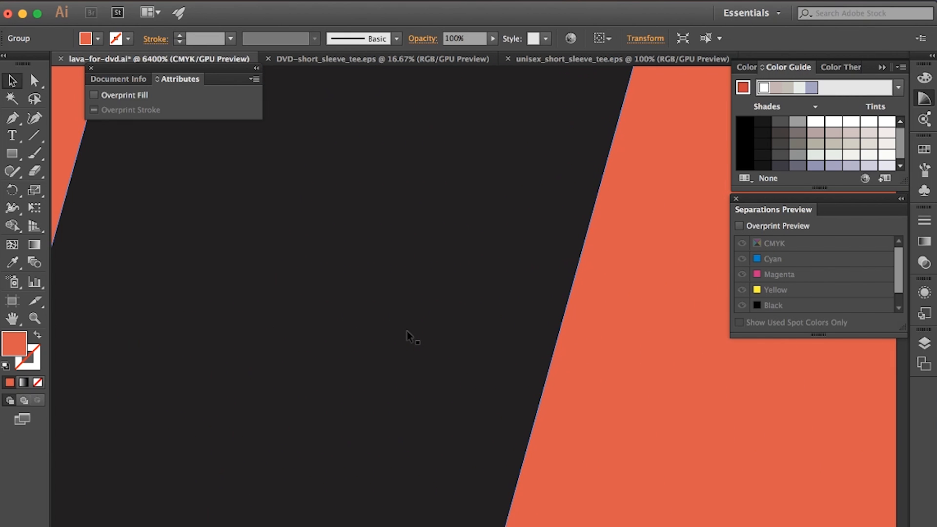
pyautogui.scroll(-1, 408, 334)
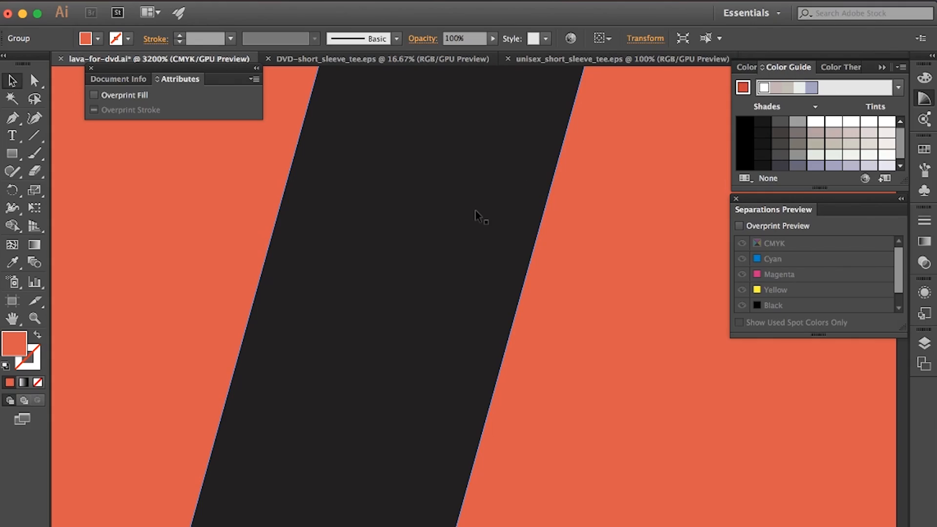
# Step: Switch to Photoshop and inspect the pixels of the moon texture and Green Galaxy lettering at 1200% magnification
pyautogui.hotkey('ctrl', 'Up')
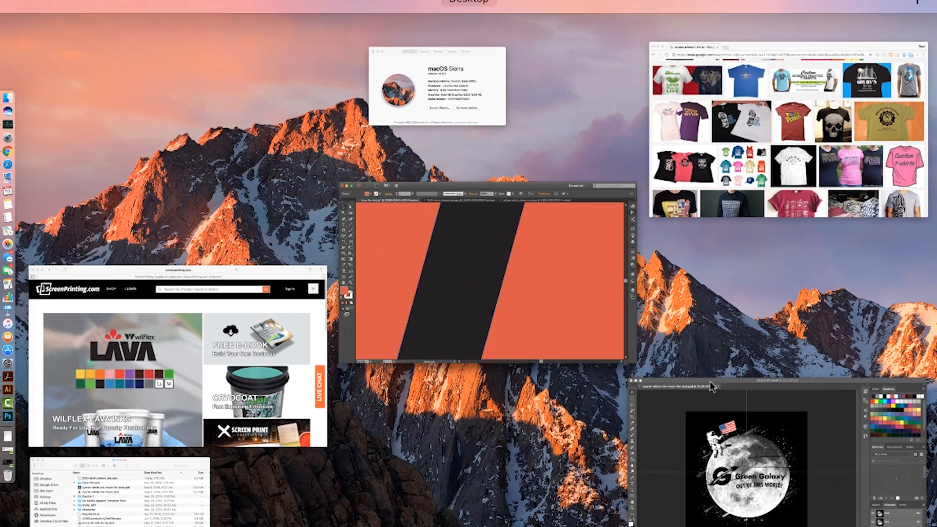
pyautogui.click(709, 383)
pyautogui.scroll(7, 377, 383)
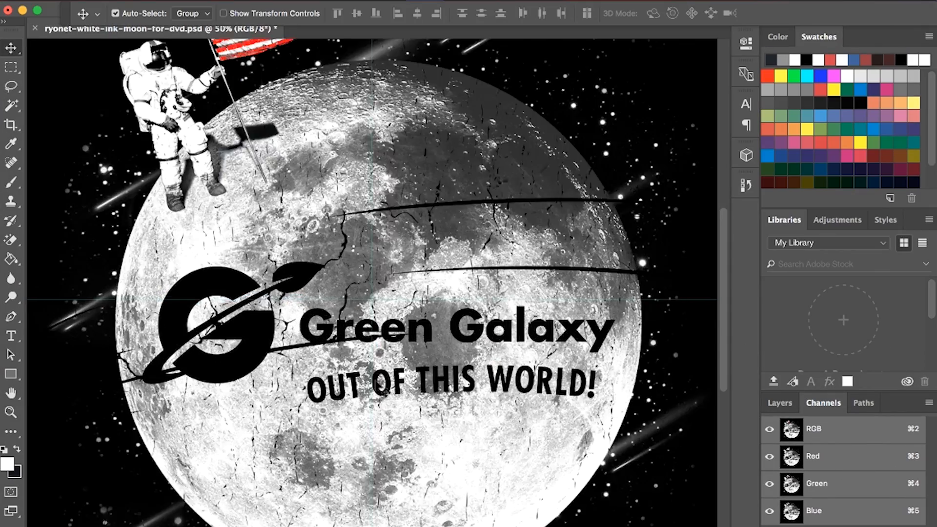
pyautogui.scroll(5, 376, 385)
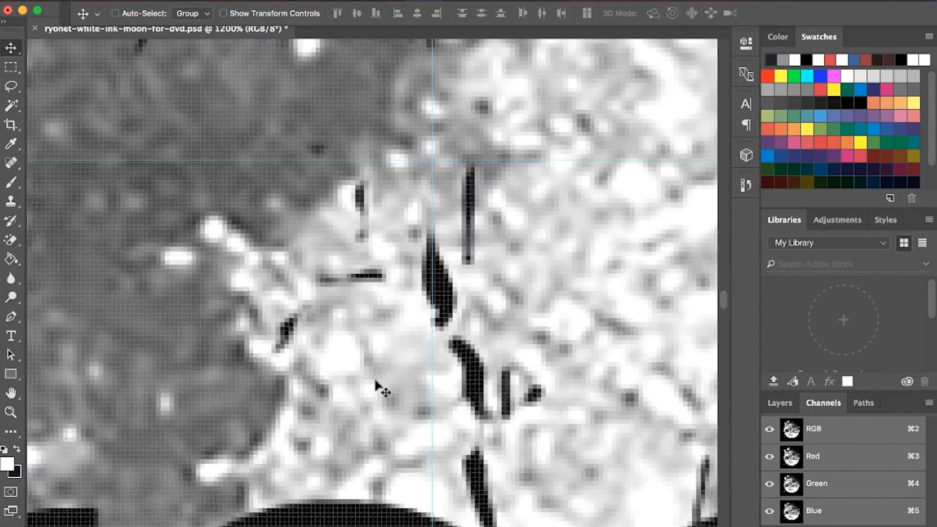
pyautogui.scroll(10, 288, 142)
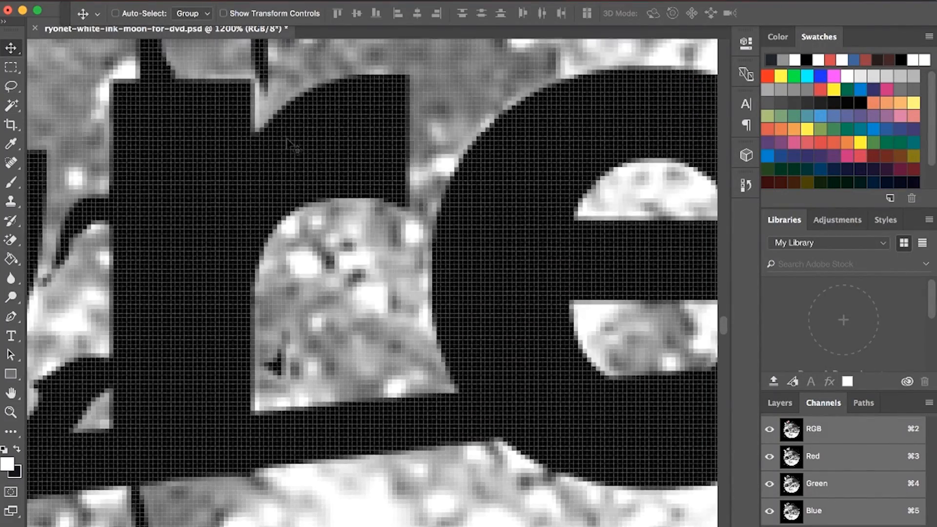
# Step: Return to Illustrator, view the whole LAVA logo at 66.67% and select the dark background rectangle
pyautogui.press('super')
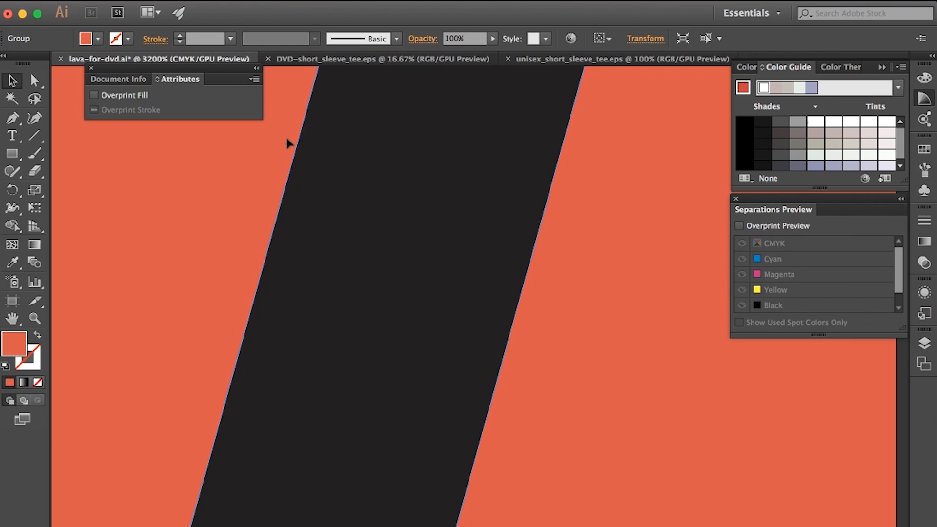
pyautogui.scroll(-10, 352, 222)
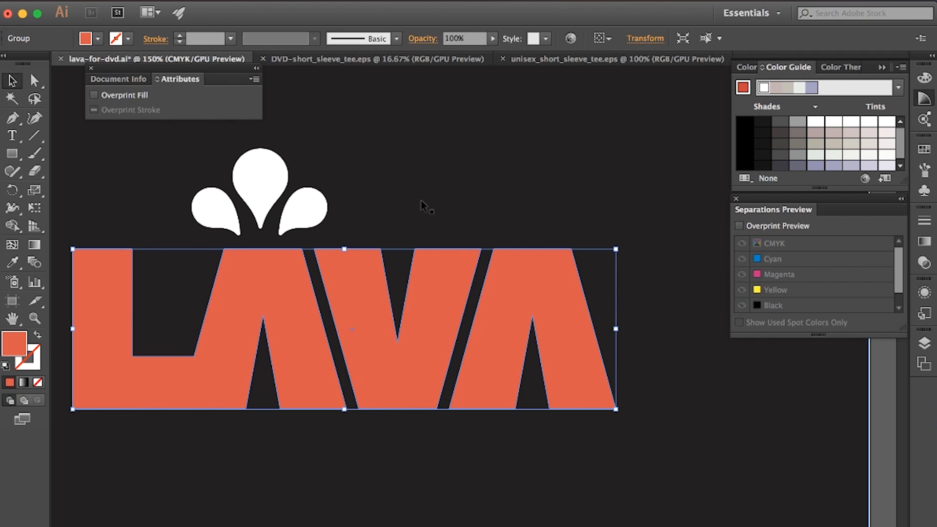
pyautogui.hscroll(-4, 420, 201)
pyautogui.press('super+minus')
pyautogui.press('super+minus')
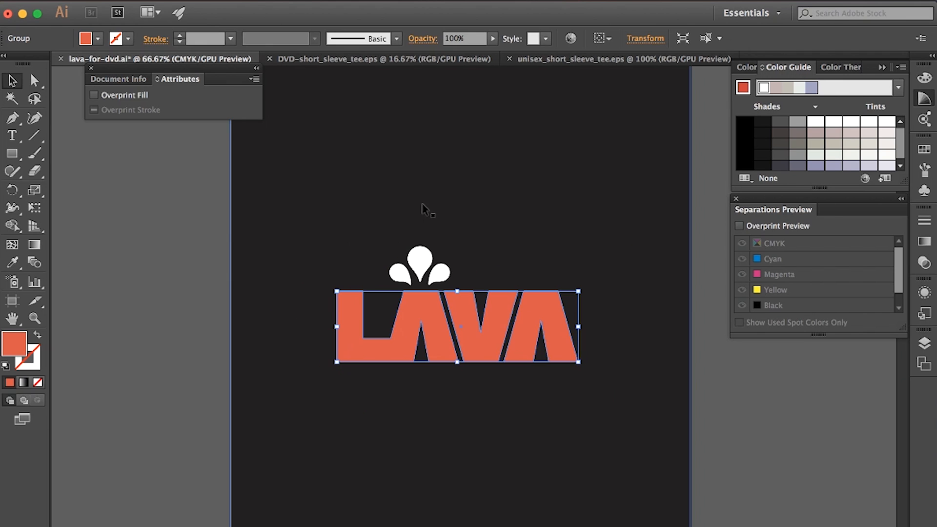
pyautogui.click(552, 377)
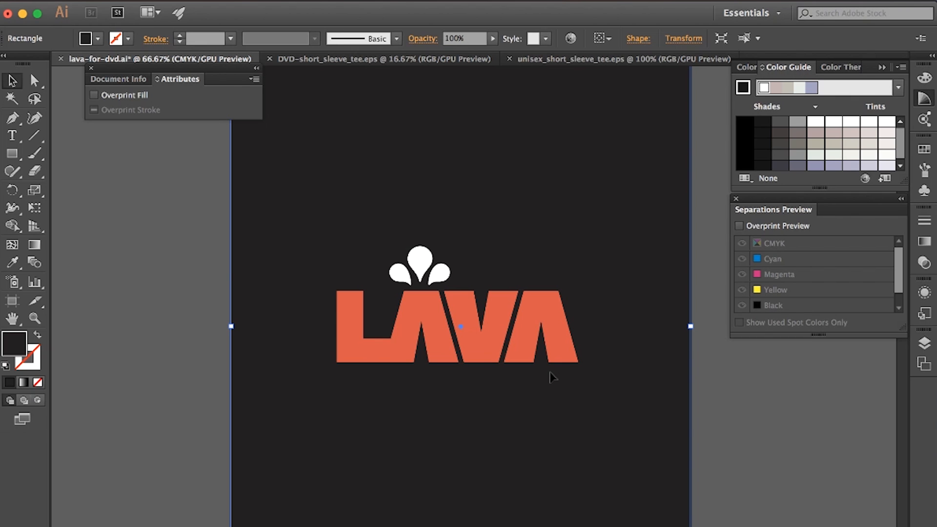
# Step: Show the unisex and DVD T-shirt templates, then create a single-artboard CMYK document 13 in wide and 19 in high
pyautogui.click(576, 60)
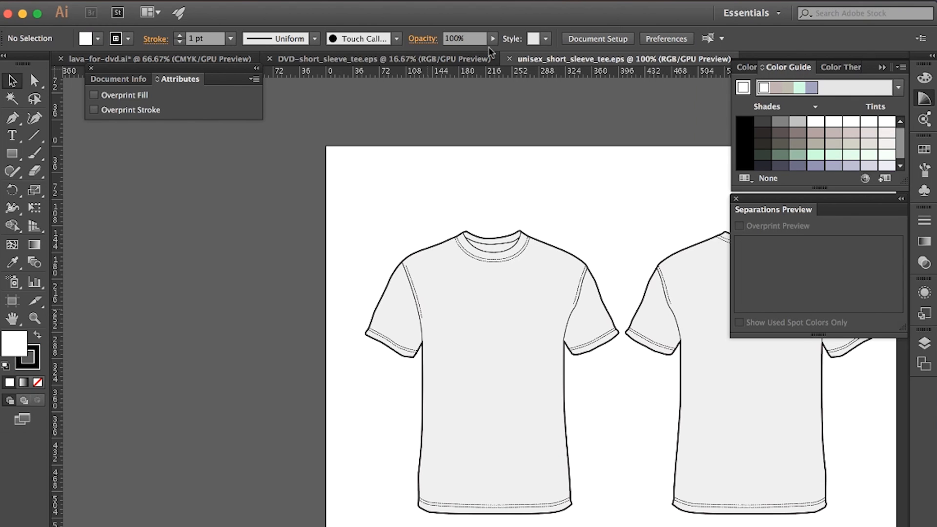
pyautogui.click(426, 57)
pyautogui.click(131, 2)
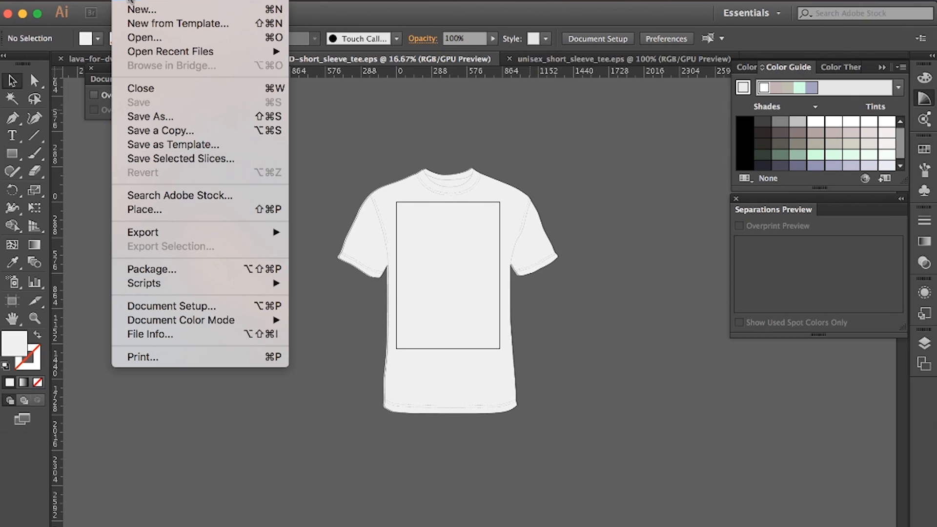
pyautogui.click(132, 9)
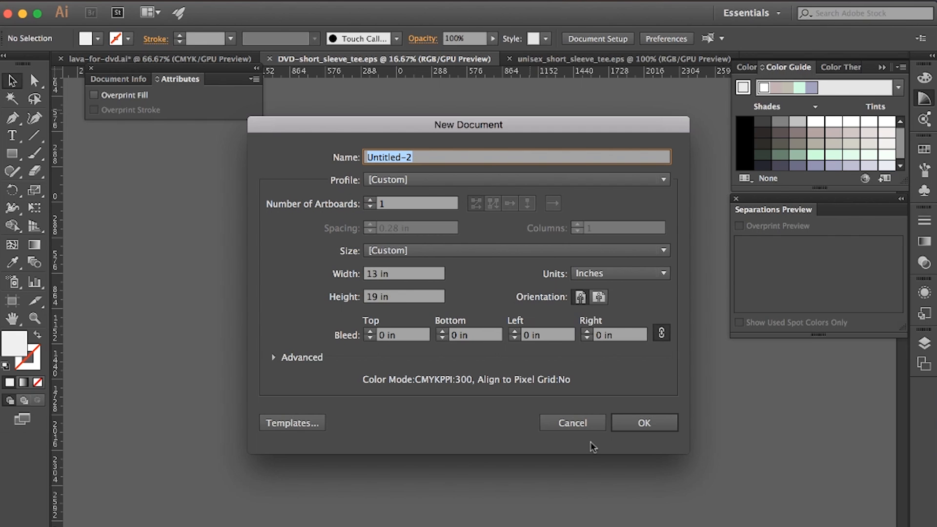
pyautogui.click(636, 424)
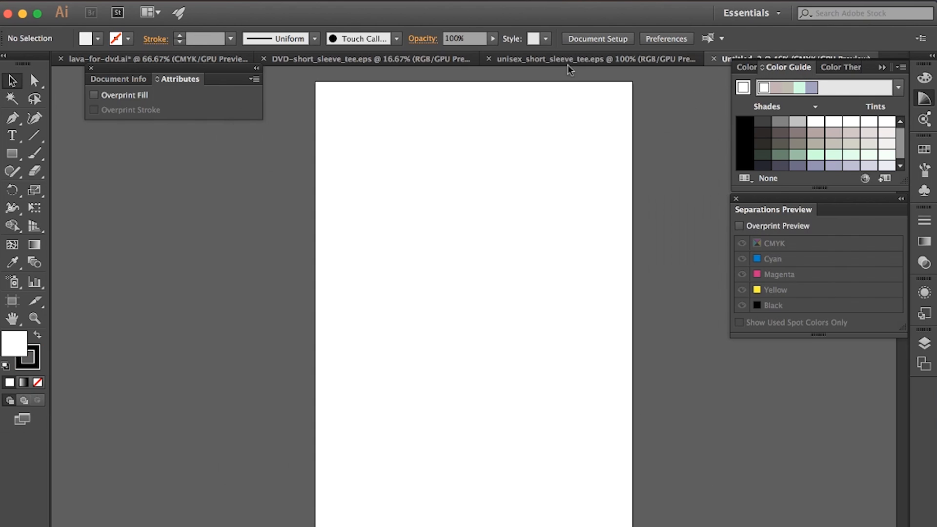
# Step: Review the unisex tee template, then examine the print area rectangle of DVD-short_sleeve_tee.eps at 33.33% magnification
pyautogui.click(567, 59)
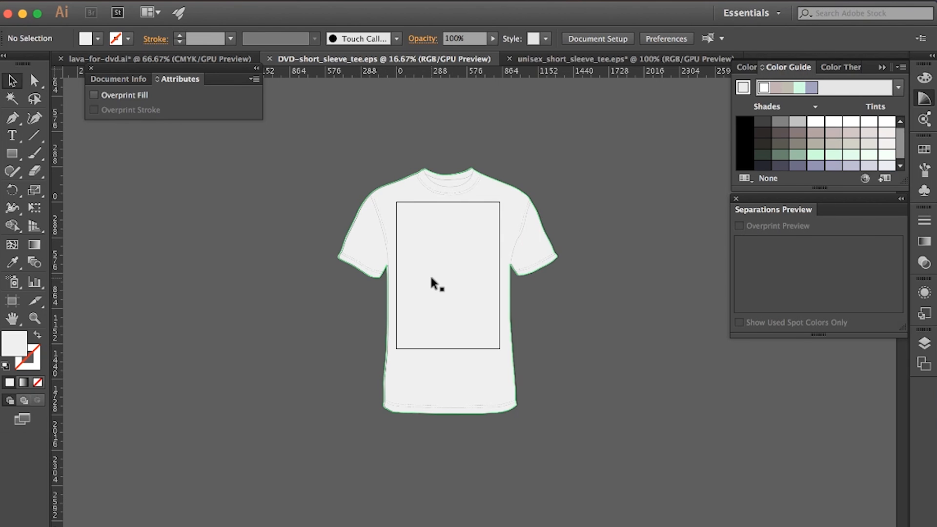
pyautogui.press('super+equal')
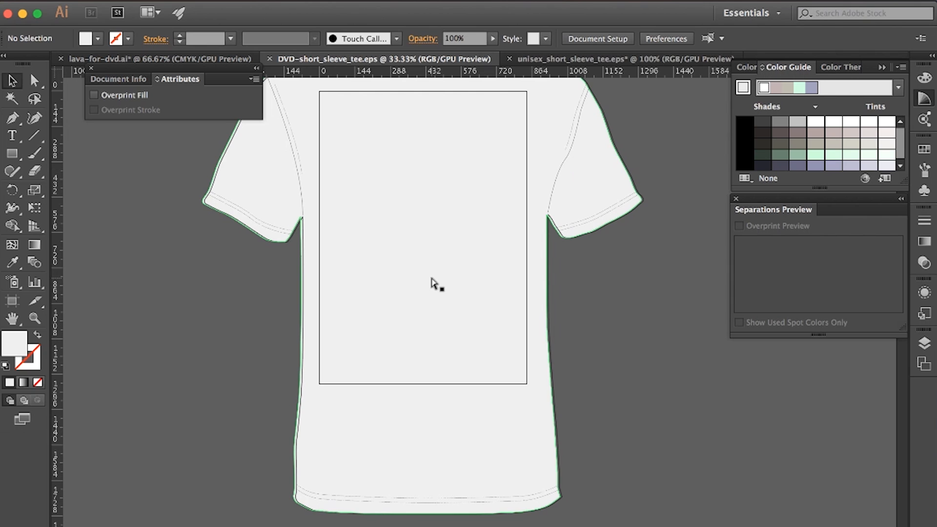
pyautogui.scroll(2, 377, 178)
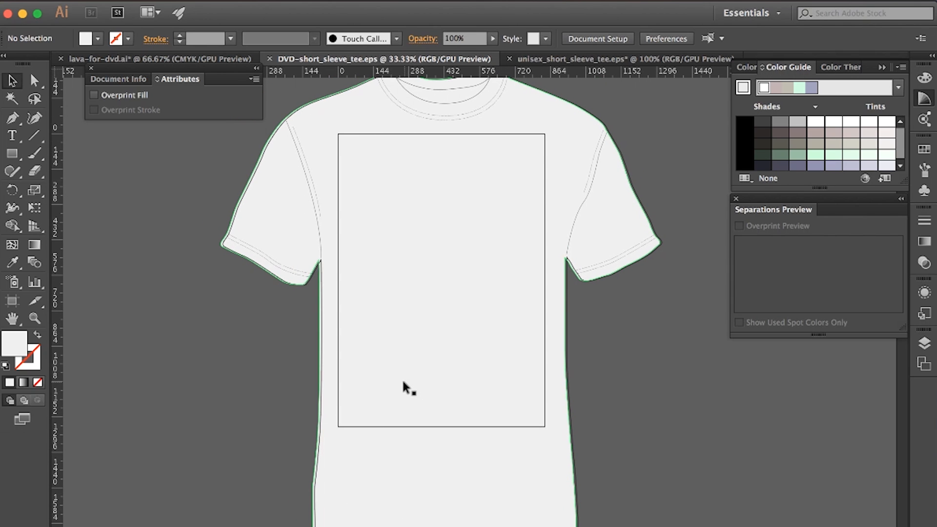
pyautogui.scroll(5, 533, 244)
pyautogui.scroll(-5, 529, 236)
pyautogui.hscroll(2, 529, 236)
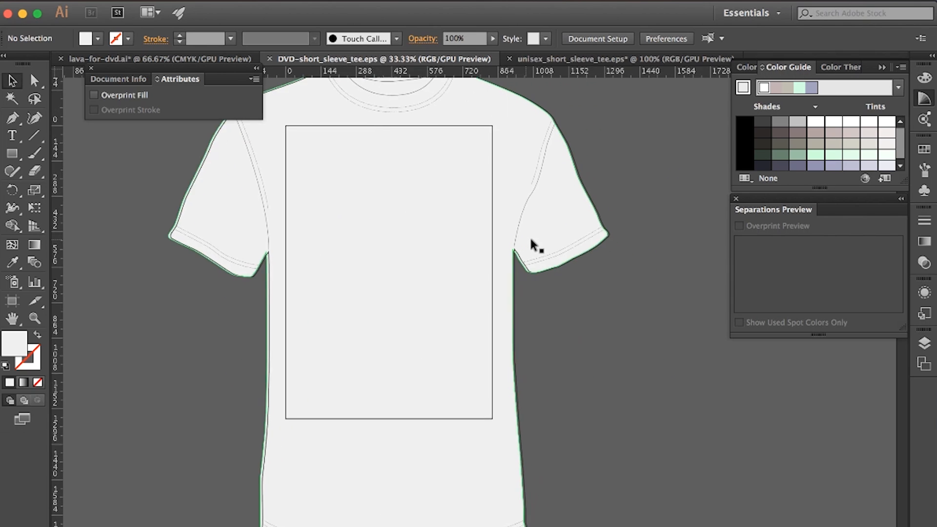
pyautogui.scroll(2, 529, 236)
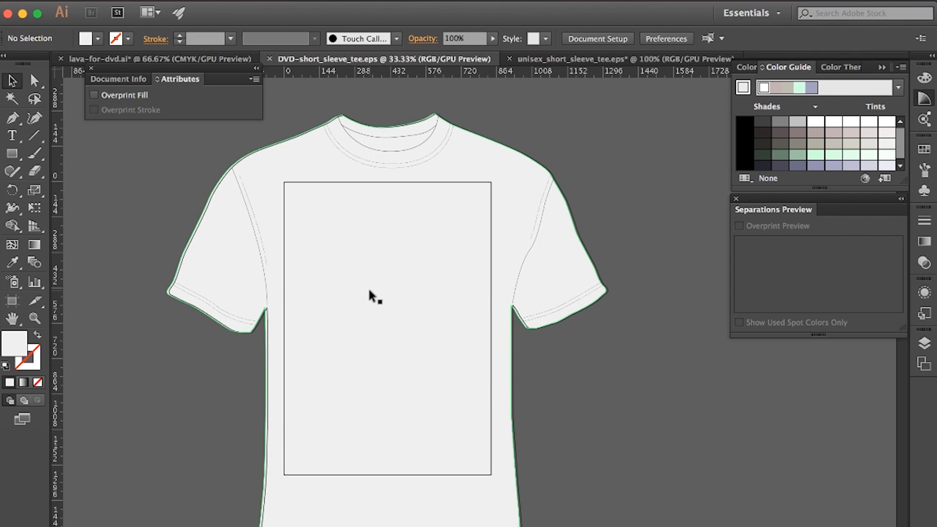
# Step: Return to lava-for-dvd.ai and select the LAVA lettering, then the drops above it, to point out the separate shapes
pyautogui.press('super+shift+grave')
pyautogui.click(429, 313)
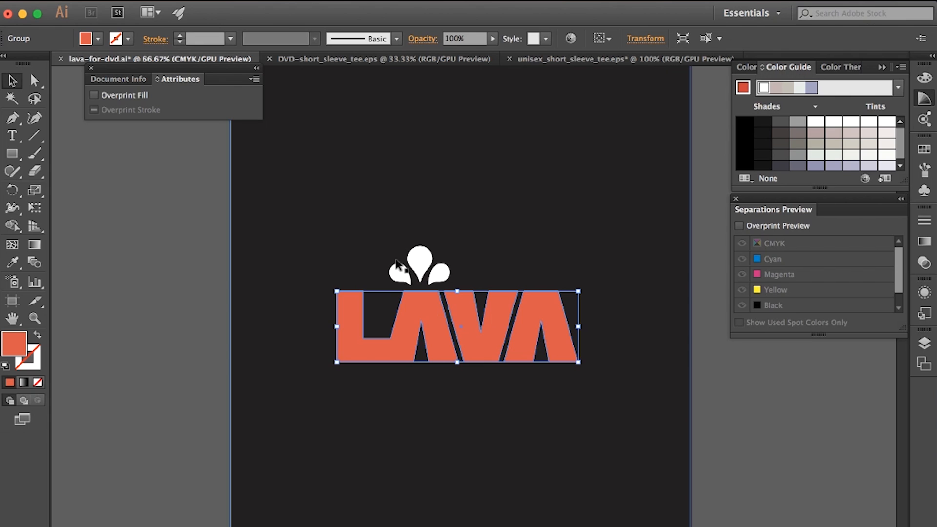
pyautogui.click(397, 274)
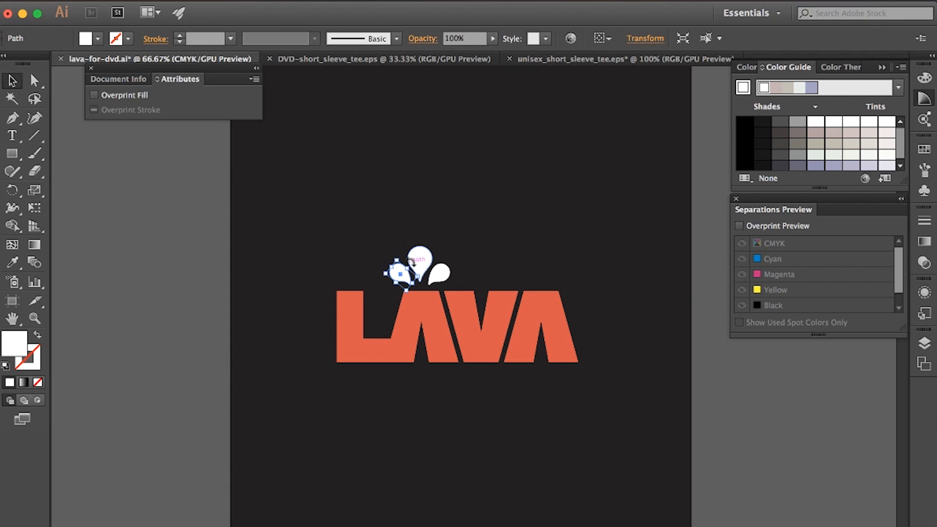
pyautogui.keyDown('shift'); pyautogui.click(431, 264); pyautogui.keyUp('shift')
# Step: Enlarge the embedded LAVA image in the 13 × 19 in document proportionally to about 8.9 in wide and centre it across the artboard
pyautogui.click(426, 330)
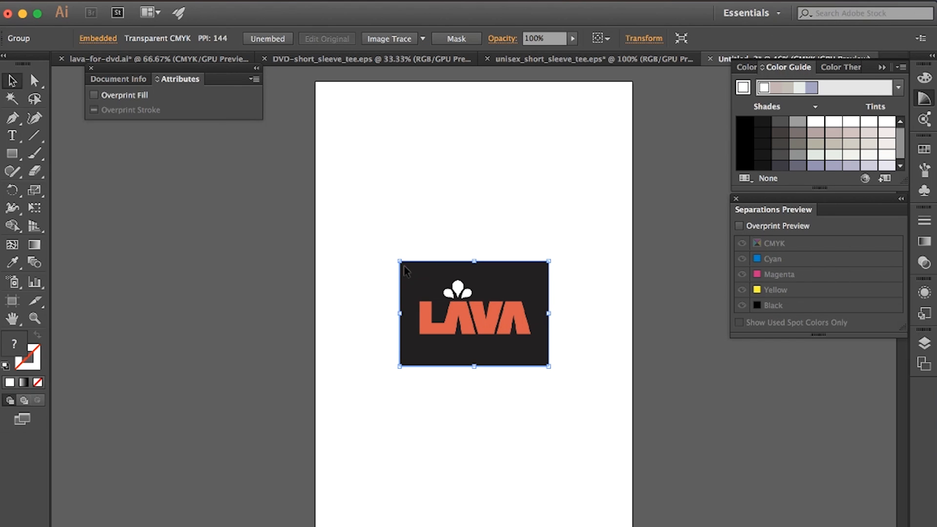
pyautogui.moveTo(400, 261); pyautogui.dragTo(333, 188)
pyautogui.moveTo(444, 278); pyautogui.dragTo(484, 293)
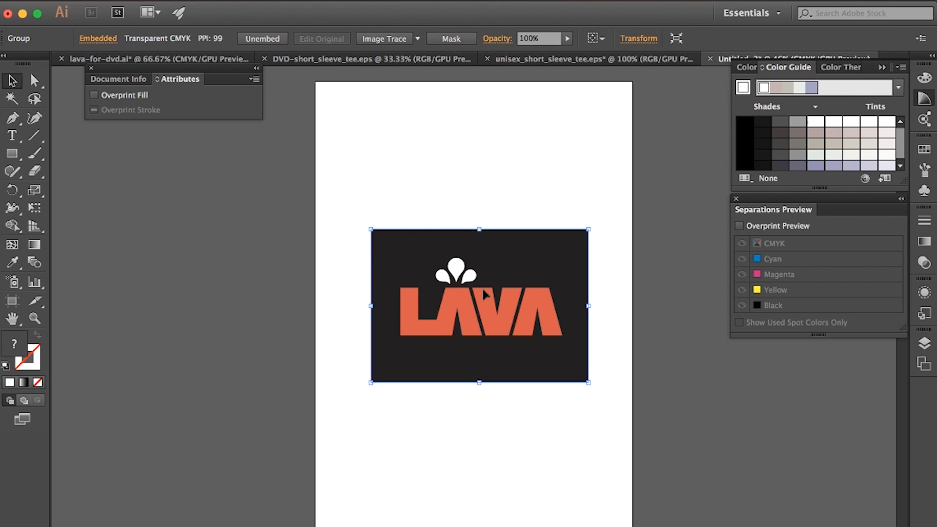
# Step: Convert the embedded LAVA image with Image Trace using the 3 Colors preset and view the tracing result at 100%
pyautogui.click(401, 41)
pyautogui.press('super+z')
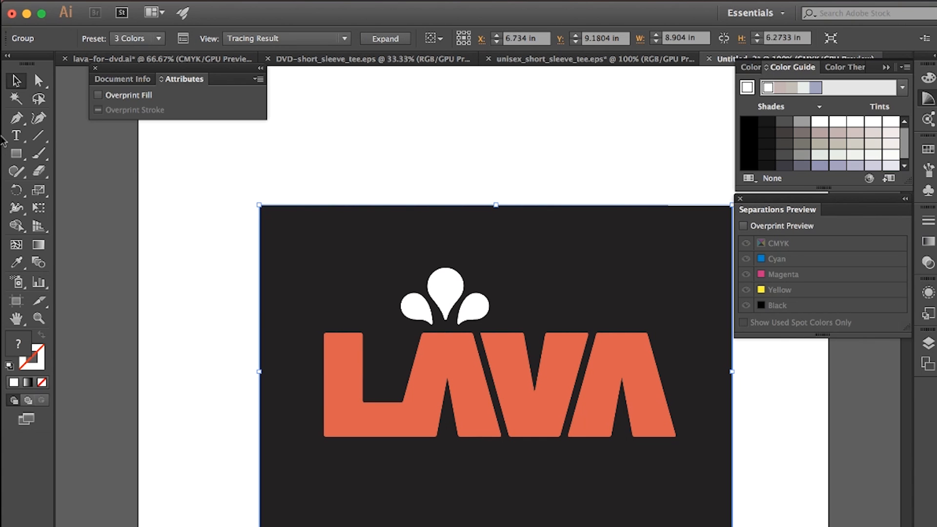
pyautogui.moveTo(20, 139)
pyautogui.scroll(-3, 338, 238)
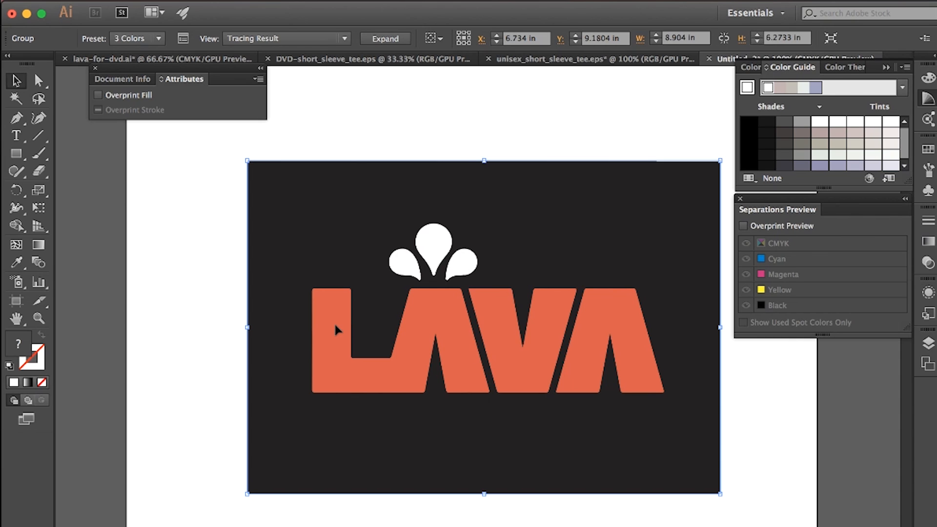
# Step: Copy the LAVA lettering and drops without the dark background from lava-for-dvd.ai into the print area of the DVD-short_sleeve_tee template
pyautogui.click(215, 62)
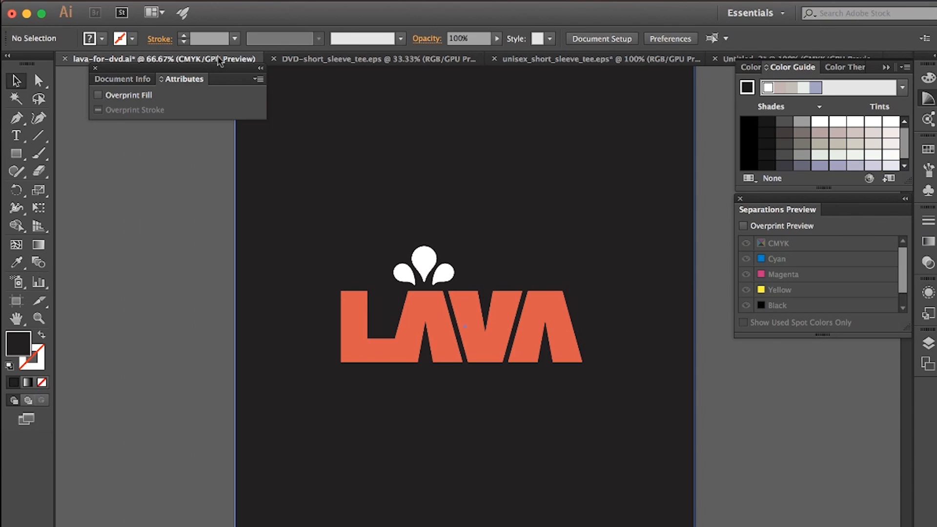
pyautogui.press('super+a')
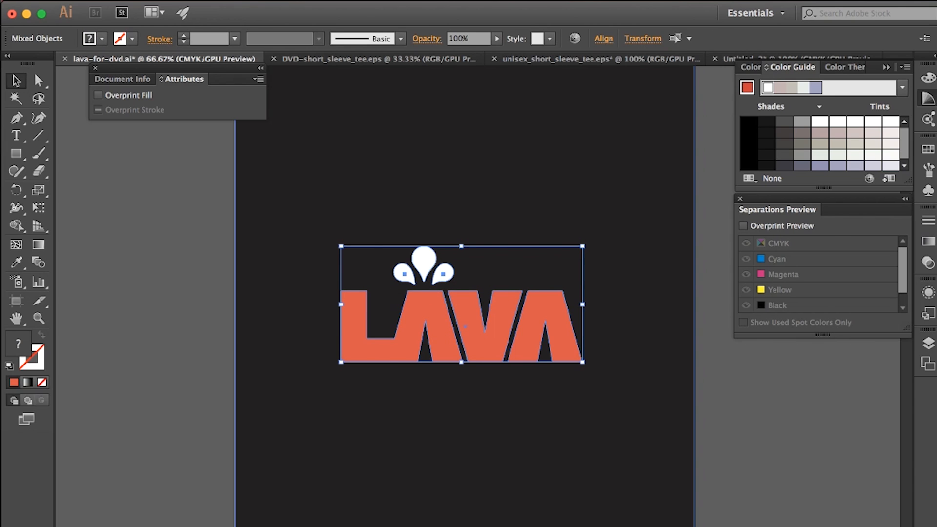
pyautogui.press('super+c')
pyautogui.press('super+c')
pyautogui.click(356, 60)
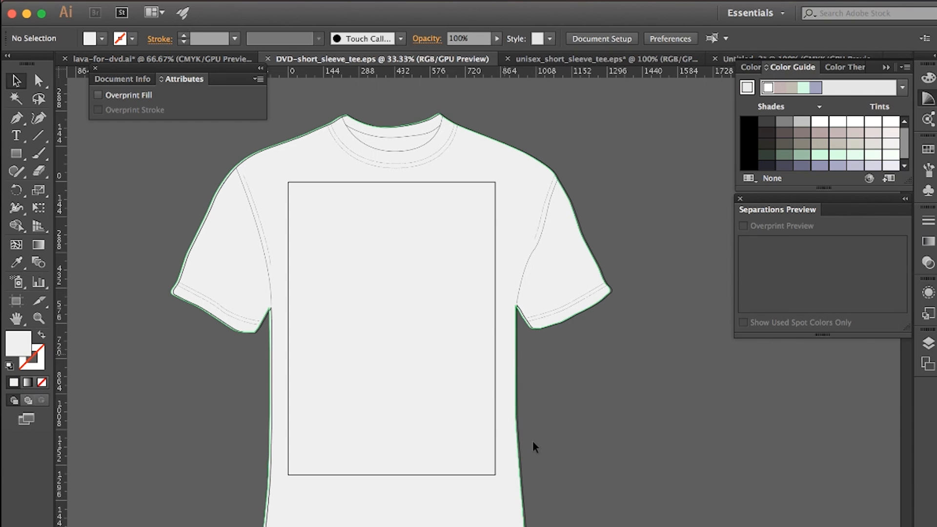
pyautogui.press('super+v')
pyautogui.moveTo(488, 312); pyautogui.dragTo(366, 272)
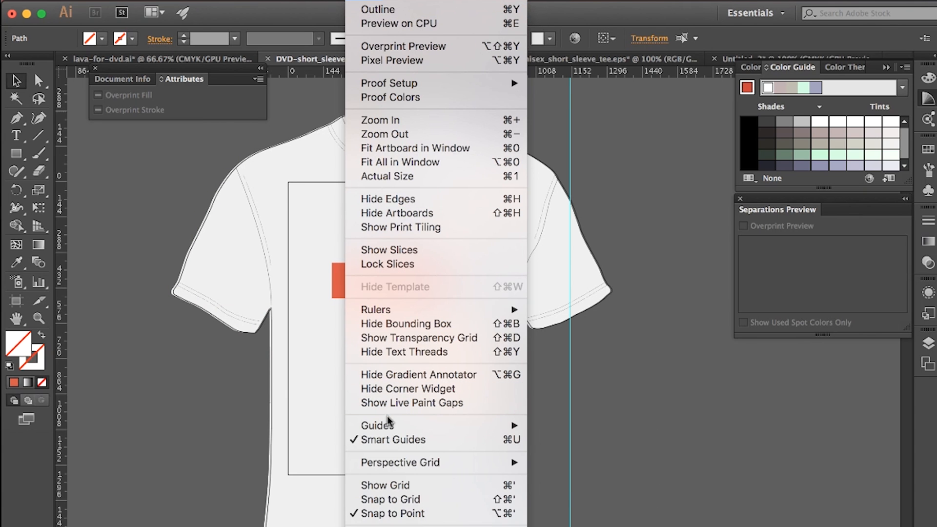
# Step: Try to release the ruler guides on the tee template and clear the selection of the shirt outline
pyautogui.moveTo(390, 425)
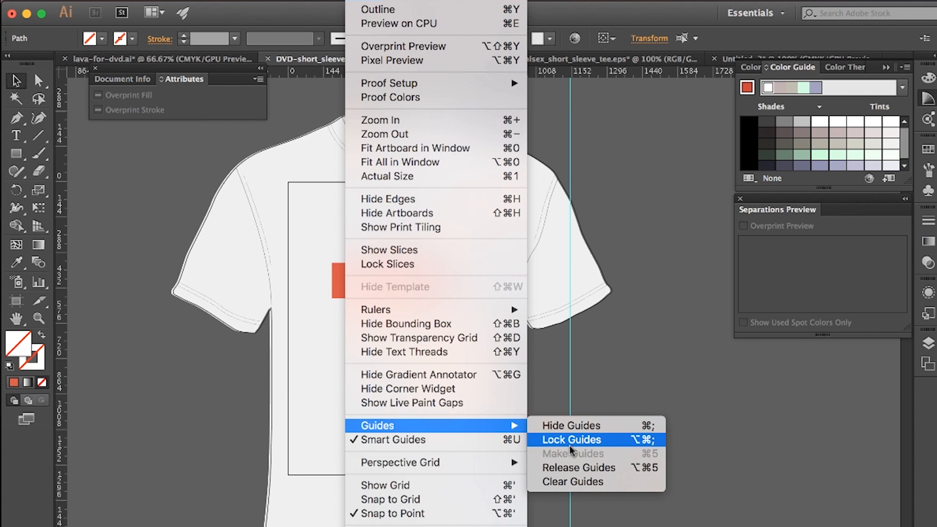
pyautogui.click(624, 472)
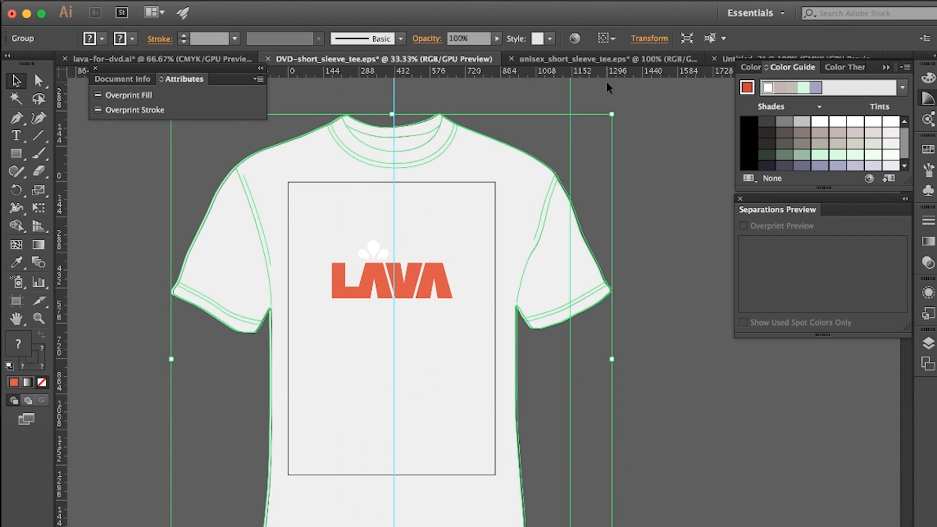
pyautogui.click(622, 90)
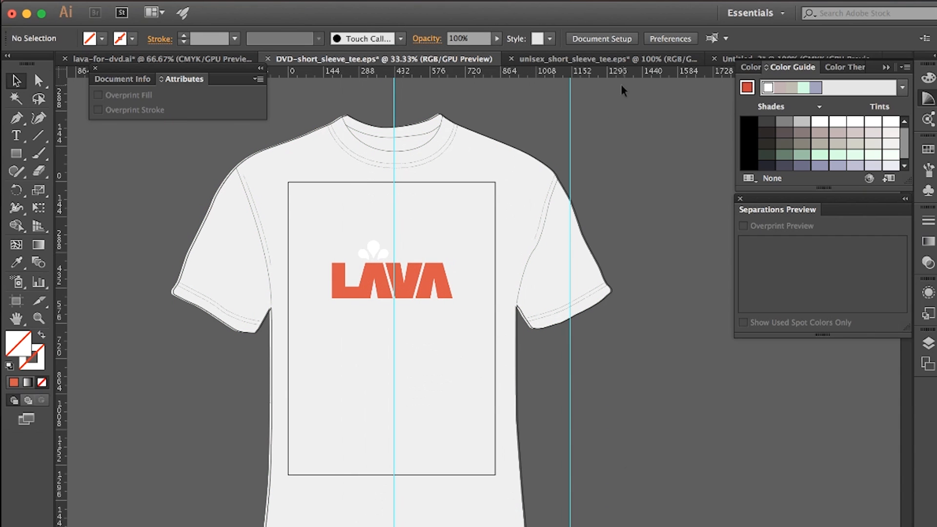
pyautogui.click(571, 85)
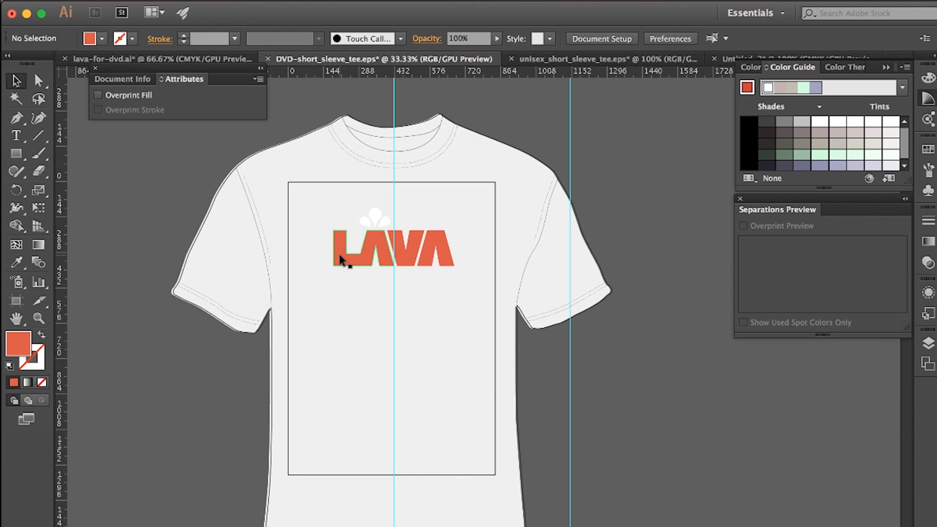
# Step: Group the LAVA lettering with the drops above it and enlarge the group slightly in proportion
pyautogui.click(341, 259)
pyautogui.keyDown('shift'); pyautogui.click(375, 218); pyautogui.keyUp('shift')
pyautogui.moveTo(375, 217); pyautogui.dragTo(385, 225)
pyautogui.rightClick(384, 225)
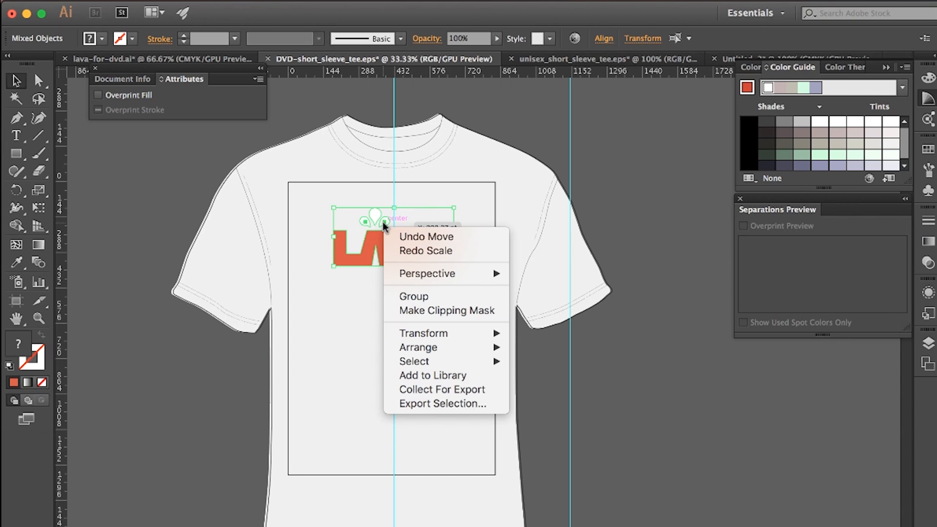
pyautogui.click(420, 298)
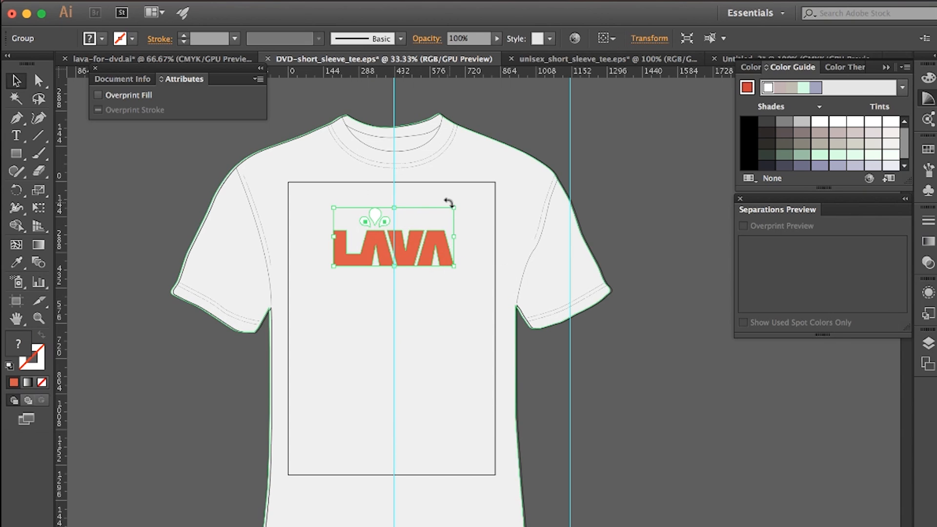
pyautogui.moveTo(454, 208)
pyautogui.mouseDown()
pyautogui.moveTo(472, 198)
pyautogui.moveTo(464, 202)
pyautogui.mouseUp()
# Step: Set the tee template's document units to inches
pyautogui.click(137, 1)
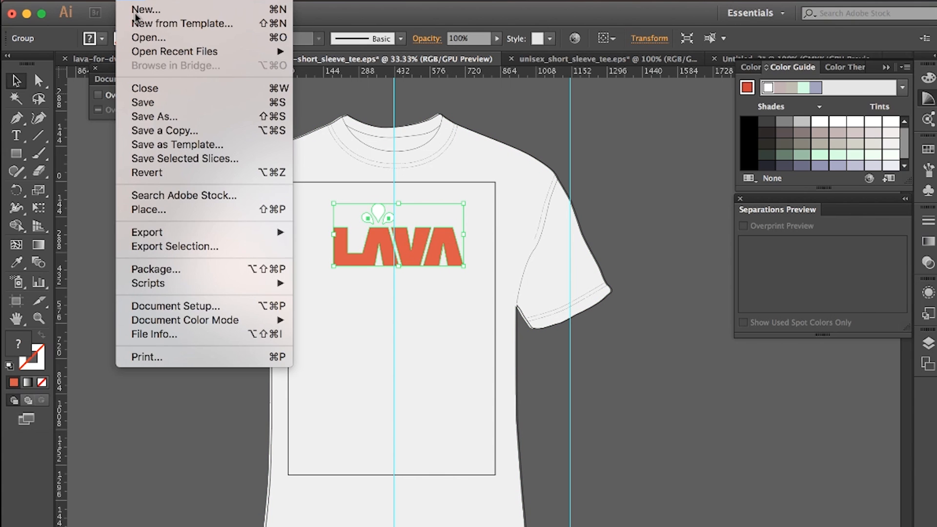
pyautogui.click(173, 305)
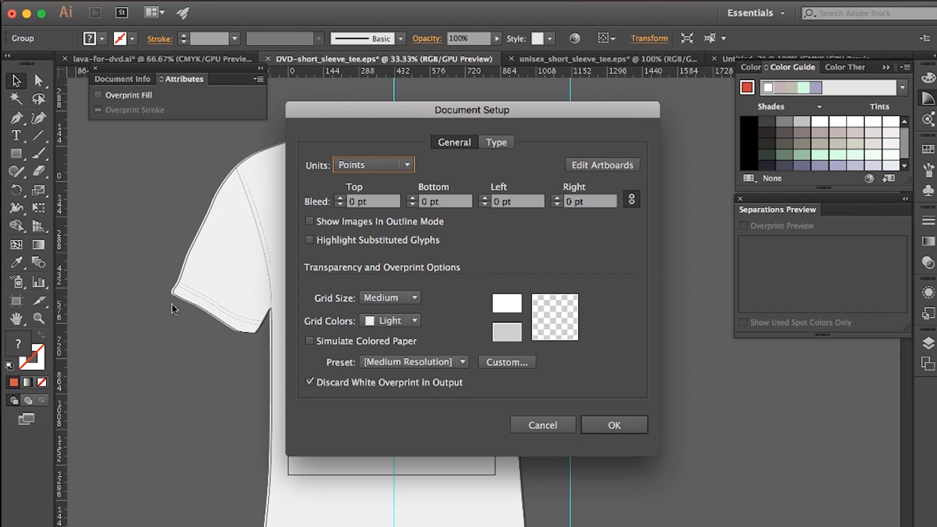
pyautogui.click(407, 165)
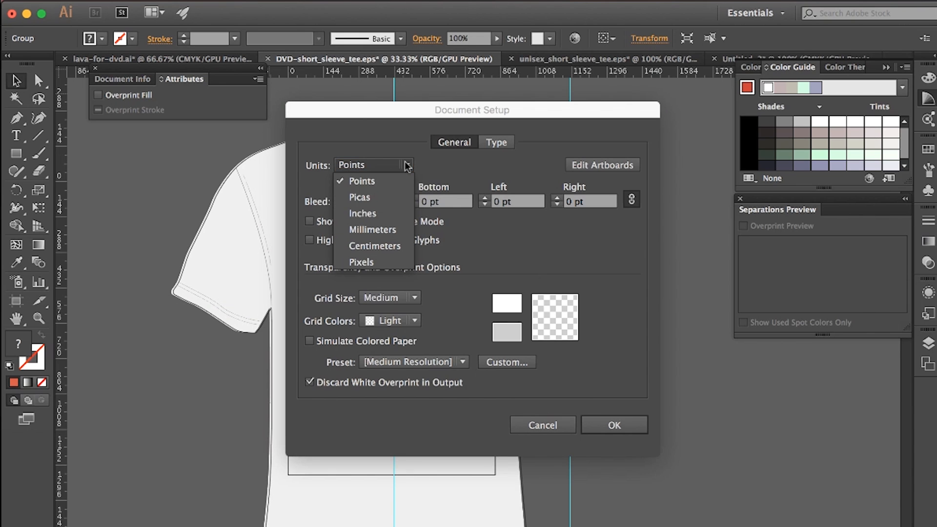
pyautogui.click(387, 213)
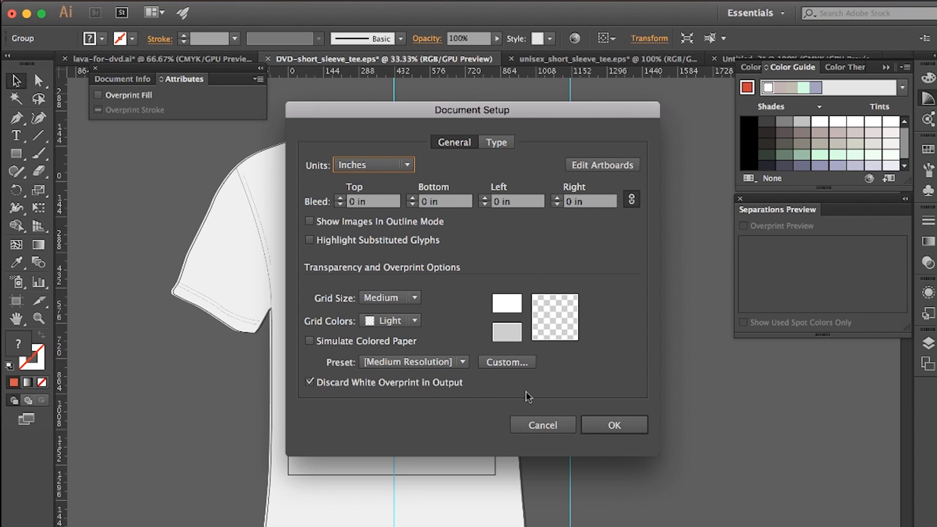
pyautogui.click(614, 425)
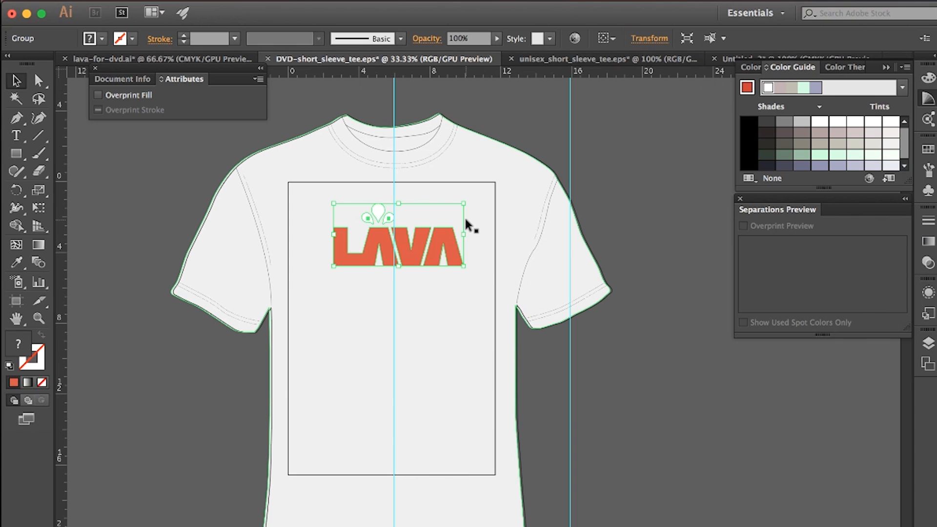
# Step: Enlarge the LAVA logo group to about 11 in wide and centre it on the vertical guide inside the upper print area
pyautogui.moveTo(464, 204); pyautogui.dragTo(554, 180)
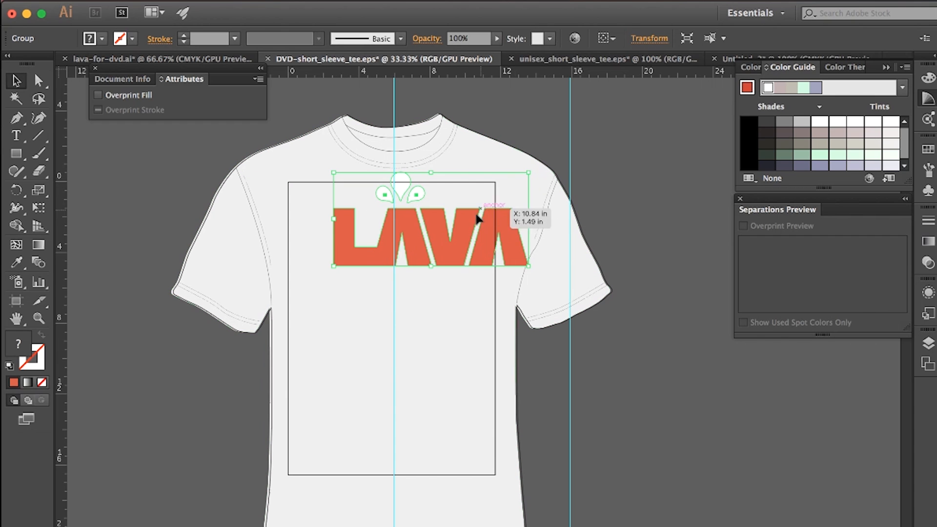
pyautogui.moveTo(446, 254); pyautogui.dragTo(413, 274)
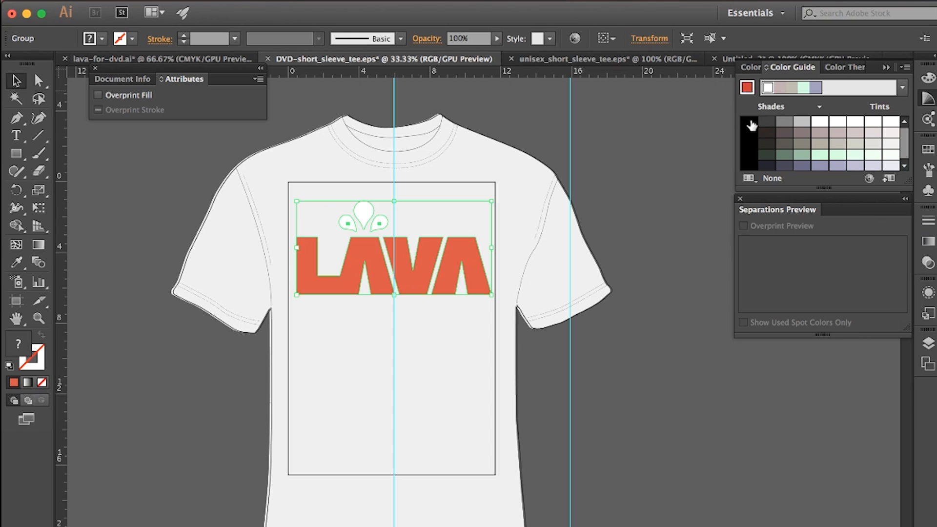
# Step: Try a solid black fill on the whole LAVA logo group, undo the recolouring and deselect the group
pyautogui.click(751, 126)
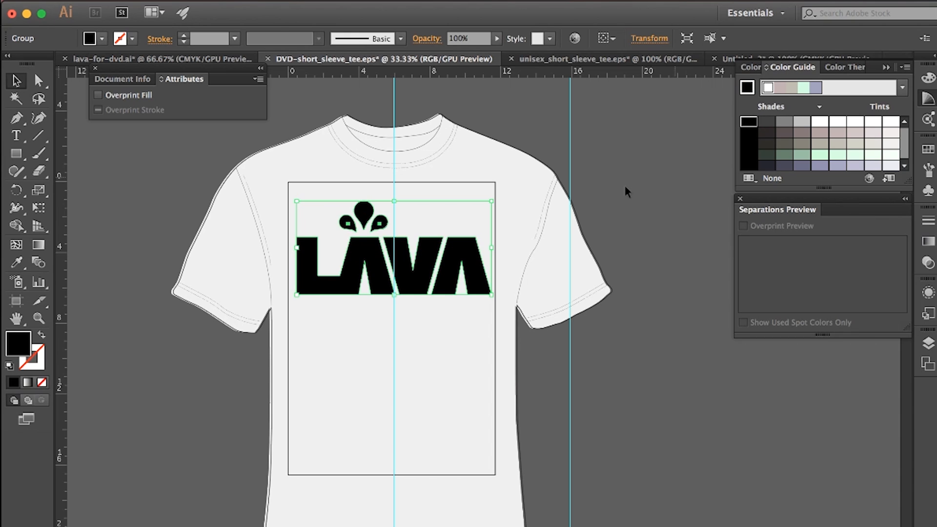
pyautogui.click(654, 176)
pyautogui.hotkey('ctrl', 'z')
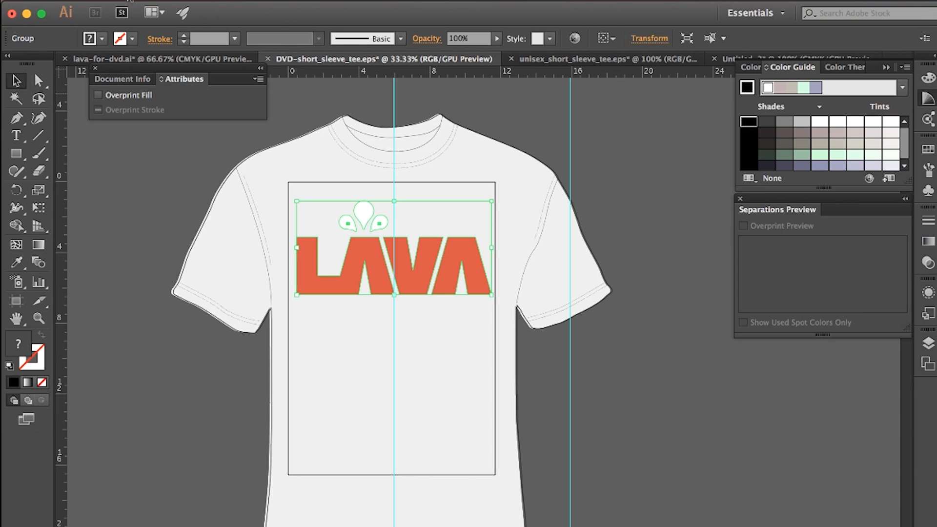
pyautogui.click(134, 286)
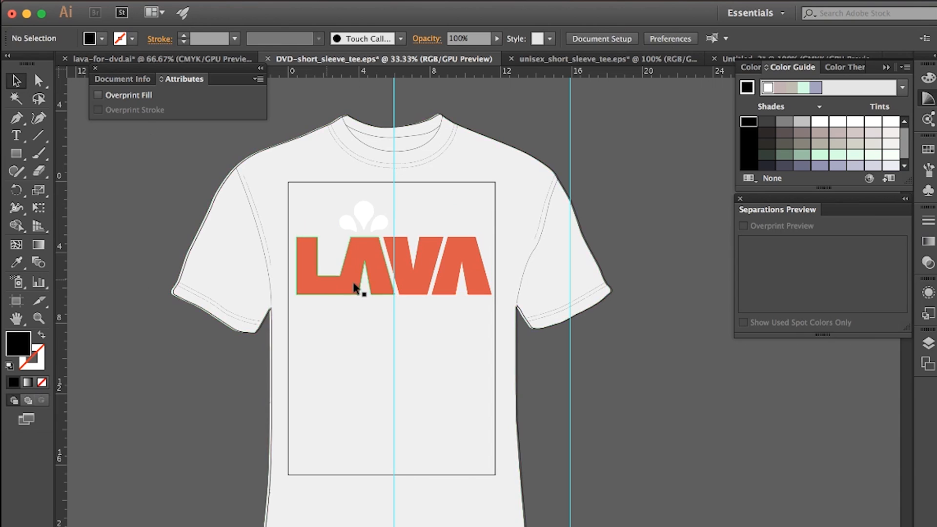
# Step: Open the PANTONE+ Solid Coated colour book as a swatch library and bring its colours into view
pyautogui.click(372, 278)
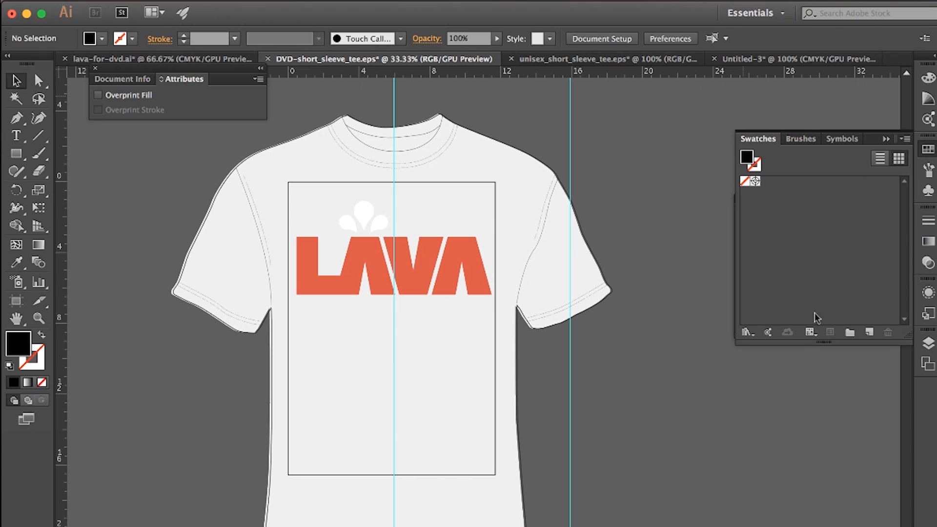
pyautogui.click(747, 334)
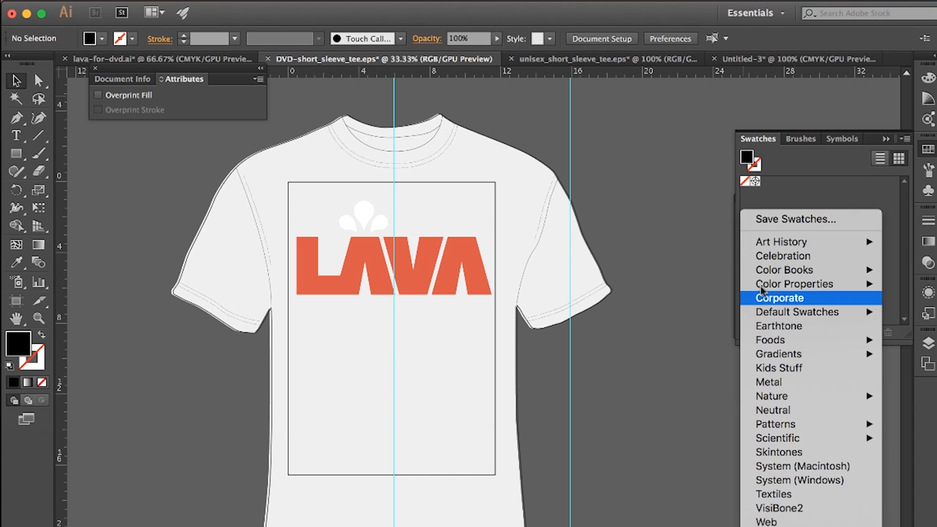
pyautogui.moveTo(769, 286)
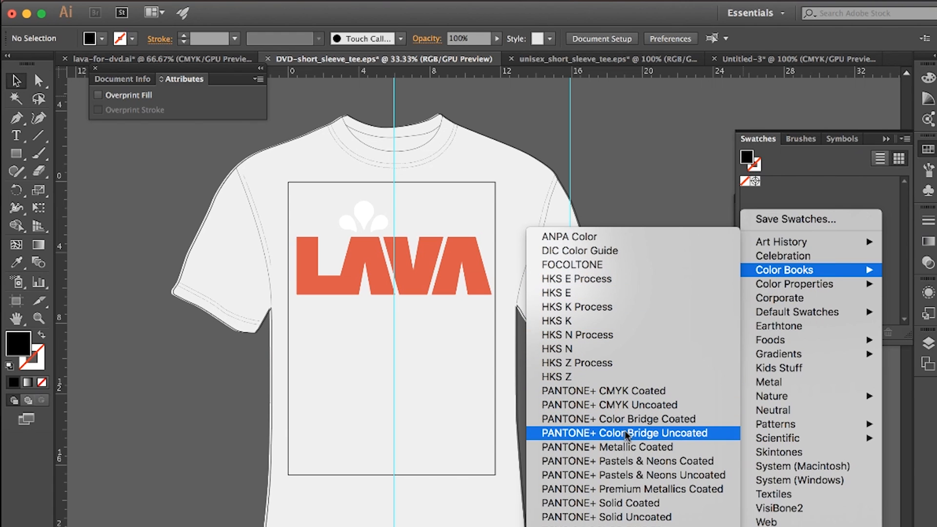
pyautogui.click(640, 503)
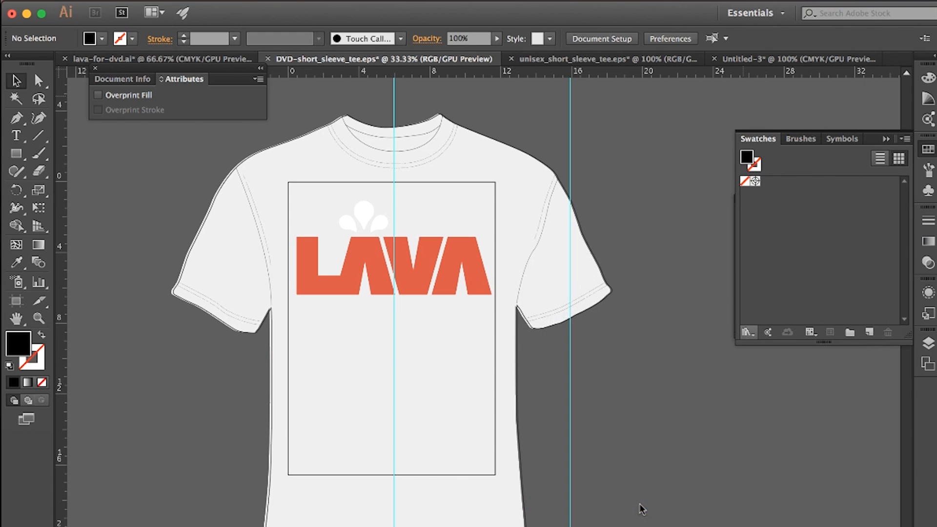
pyautogui.moveTo(544, 248); pyautogui.dragTo(929, 312)
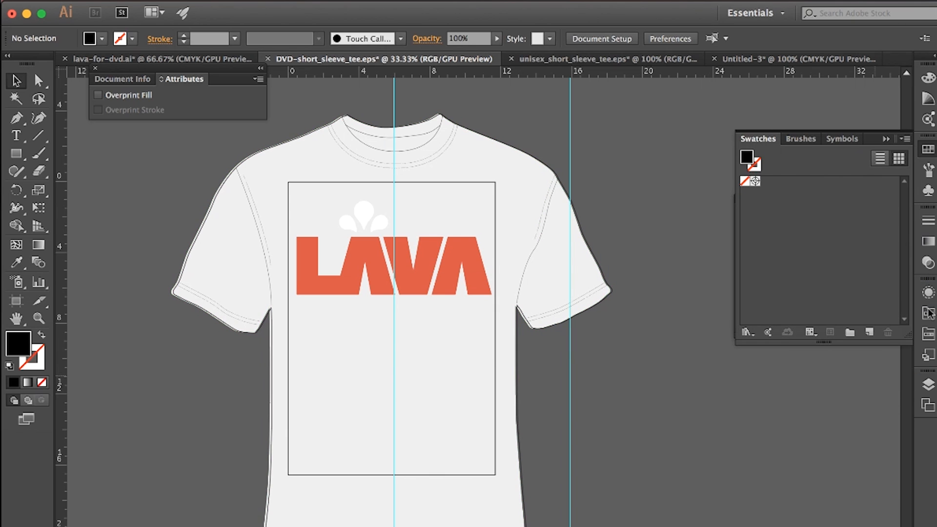
pyautogui.click(929, 312)
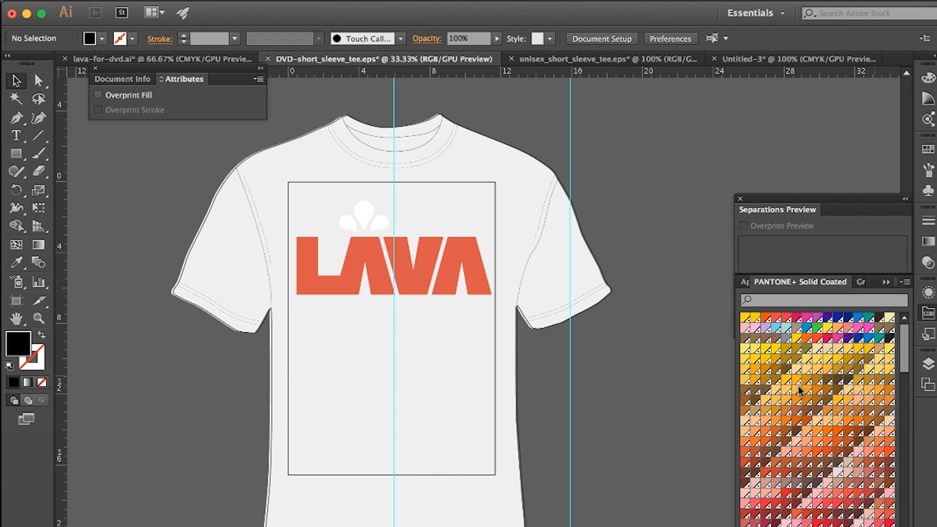
pyautogui.scroll(-15, 799, 391)
pyautogui.scroll(15, 799, 391)
# Step: Ungroup the LAVA logo so the lettering and each drop can be selected separately
pyautogui.click(374, 277)
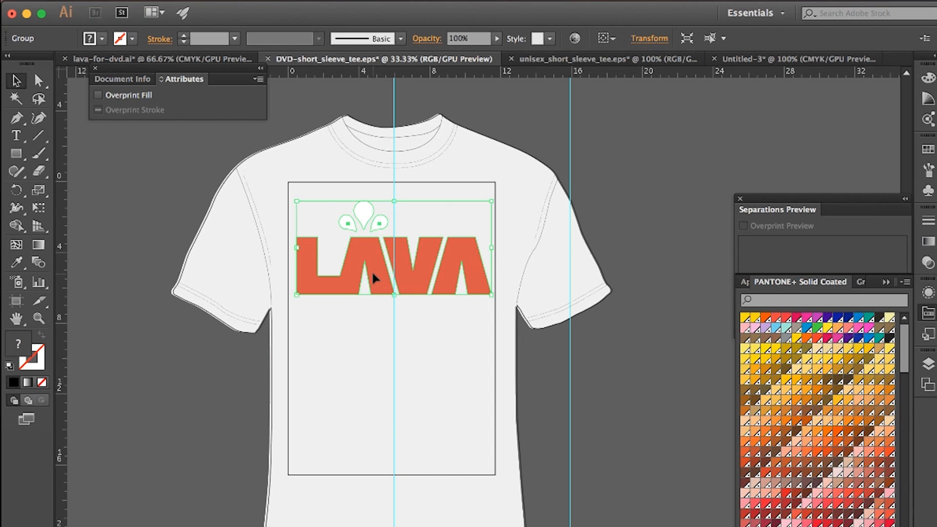
pyautogui.rightClick(373, 278)
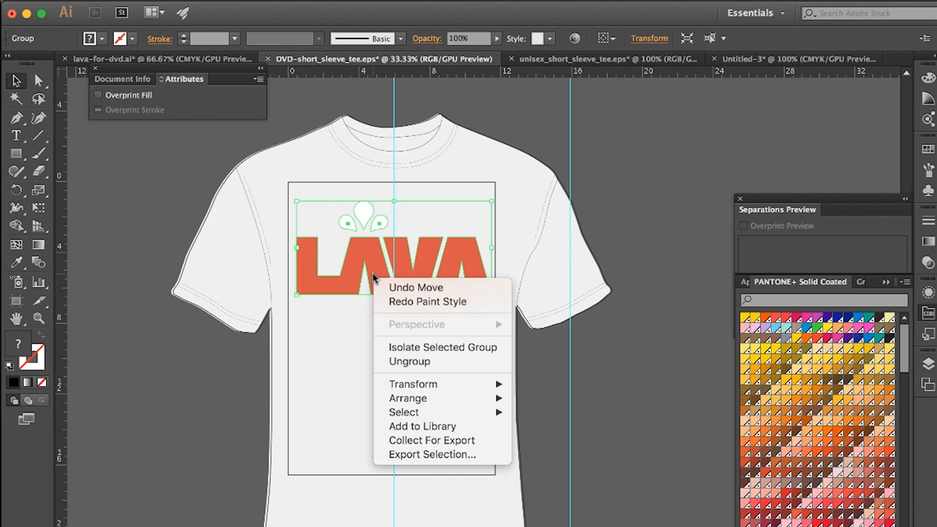
pyautogui.click(403, 361)
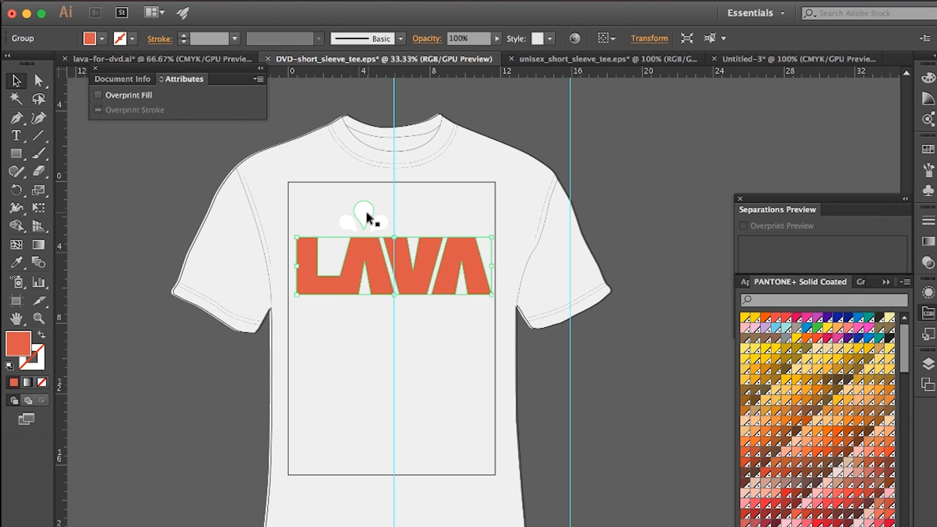
pyautogui.click(365, 213)
pyautogui.click(365, 258)
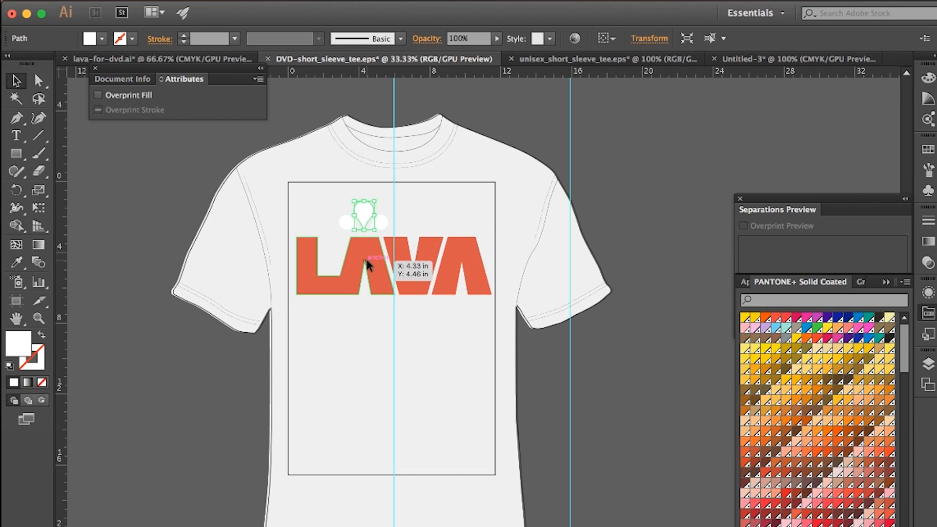
pyautogui.click(345, 220)
pyautogui.moveTo(361, 216); pyautogui.dragTo(359, 214)
# Step: Duplicate the LAVA lettering and place the copy in the lower part of the print area
pyautogui.click(375, 264)
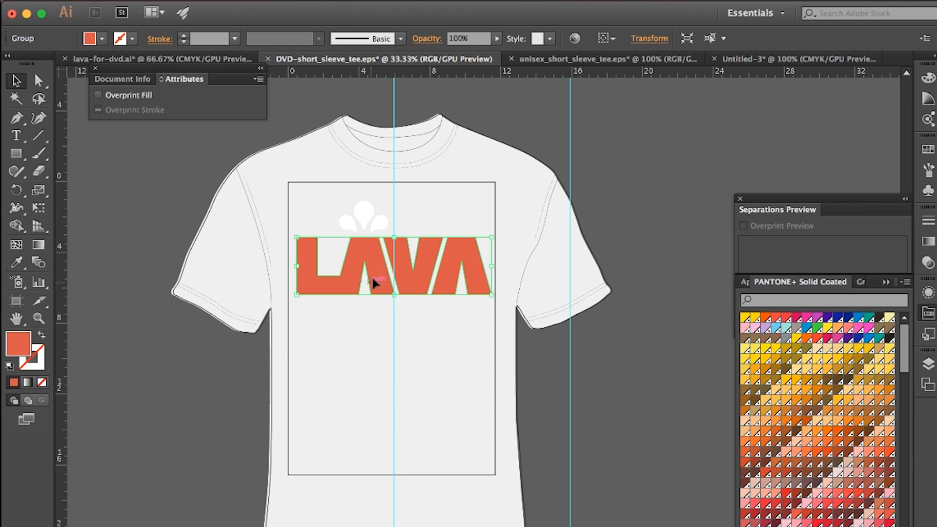
pyautogui.press('super')
pyautogui.moveTo(379, 280); pyautogui.dragTo(320, 424)
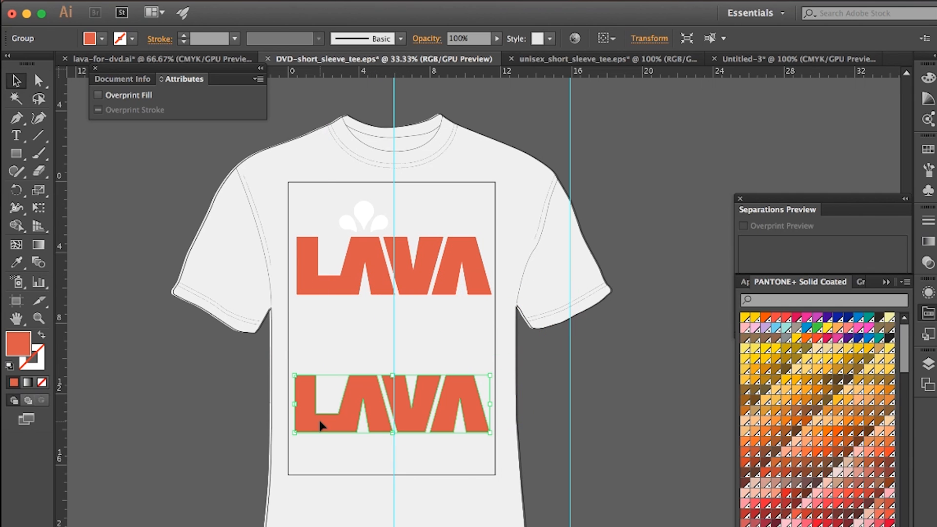
# Step: Fill the upper LAVA lettering and its three drops with a warm grey spot colour from PANTONE+ Solid Coated
pyautogui.click(373, 261)
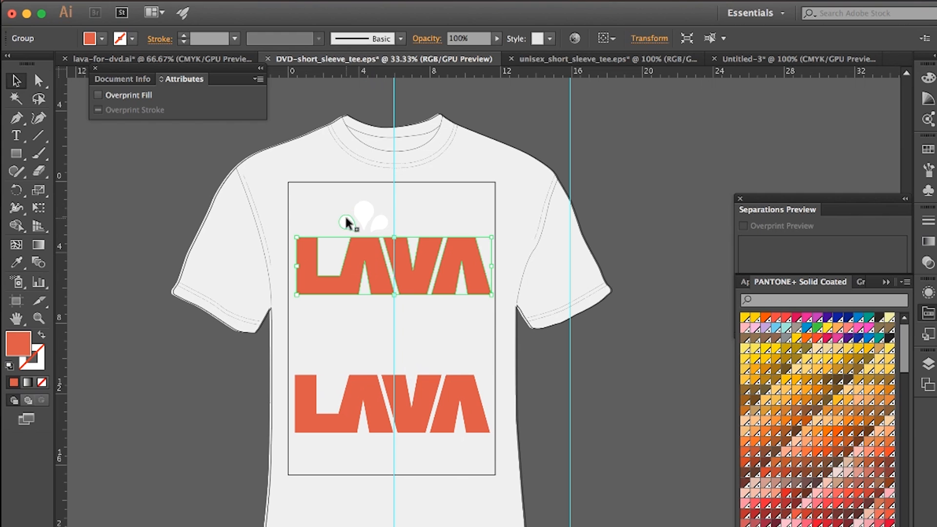
pyautogui.keyDown('shift'); pyautogui.click(352, 220); pyautogui.keyUp('shift')
pyautogui.keyDown('shift'); pyautogui.click(356, 205); pyautogui.keyUp('shift')
pyautogui.keyDown('shift'); pyautogui.click(380, 223); pyautogui.keyUp('shift')
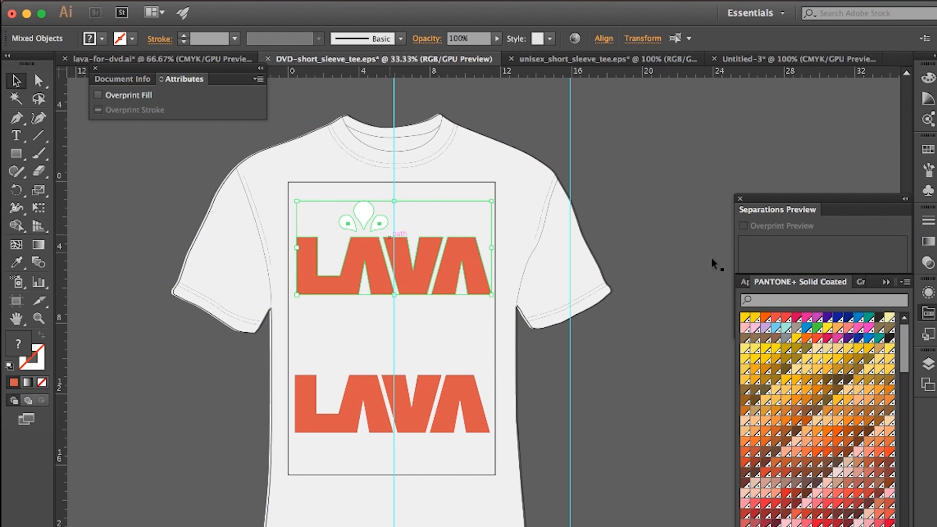
pyautogui.scroll(-10, 833, 430)
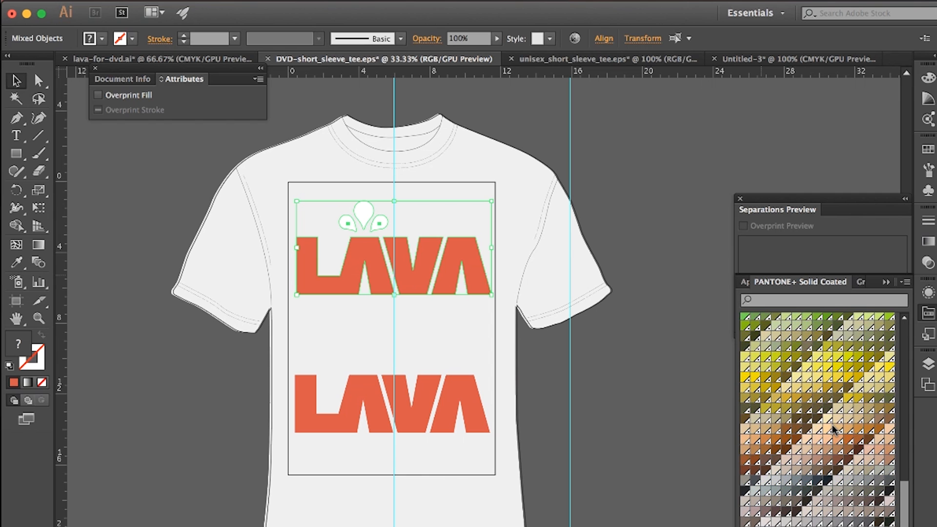
pyautogui.scroll(10, 834, 430)
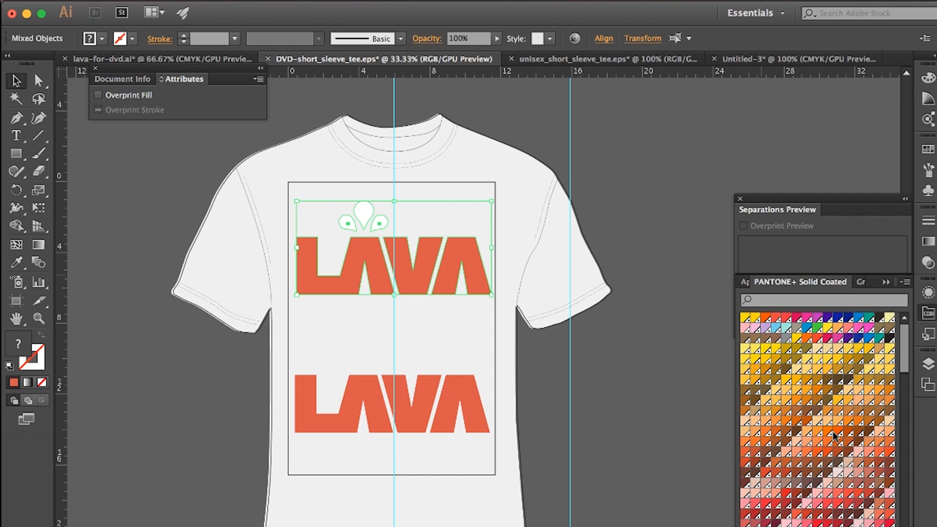
pyautogui.scroll(-6, 833, 436)
pyautogui.scroll(6, 834, 435)
pyautogui.scroll(-10, 833, 436)
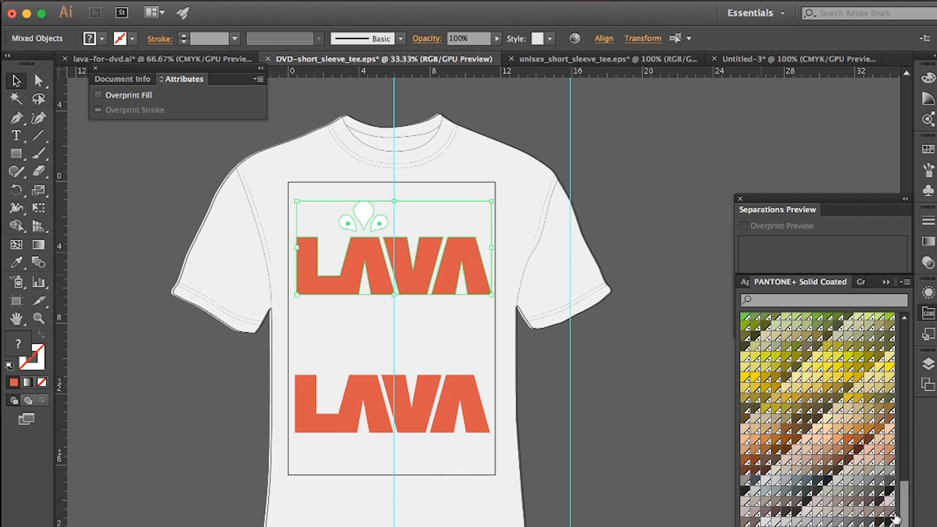
pyautogui.click(879, 470)
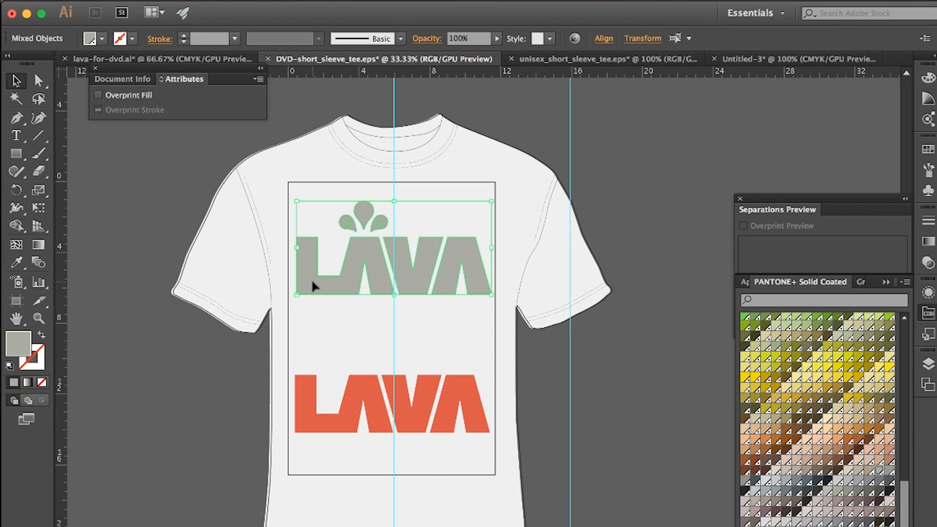
# Step: Place the orange LAVA copy exactly over the grey lettering and inspect the overlapping letter edges up close
pyautogui.moveTo(376, 416); pyautogui.dragTo(377, 279)
pyautogui.press('super+equal')
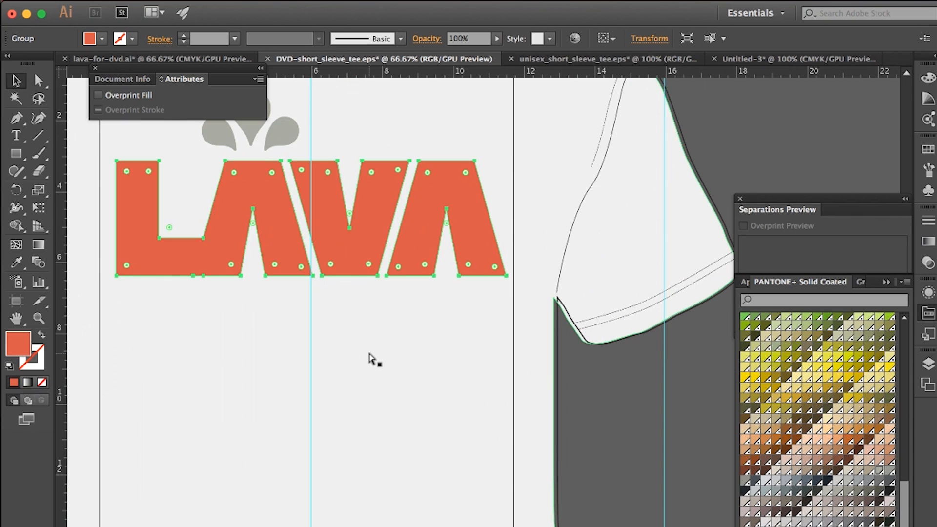
pyautogui.press('super+equal')
pyautogui.press('super+equal')
pyautogui.click(401, 349)
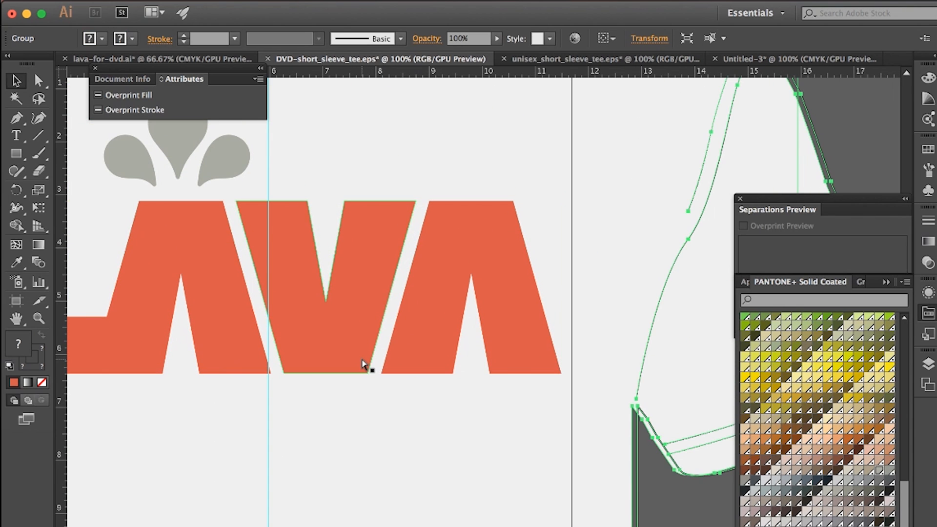
pyautogui.press('super+equal')
pyautogui.press('super+equal')
pyautogui.press('super+equal')
pyautogui.press('super+equal')
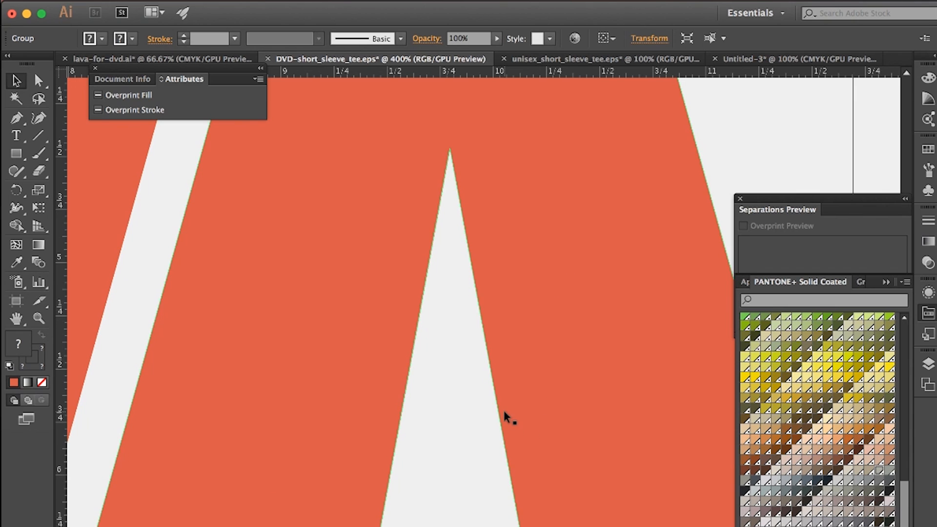
pyautogui.press('super+minus')
pyautogui.press('super+minus')
pyautogui.press('super+minus')
pyautogui.press('super+minus')
pyautogui.press('super+minus')
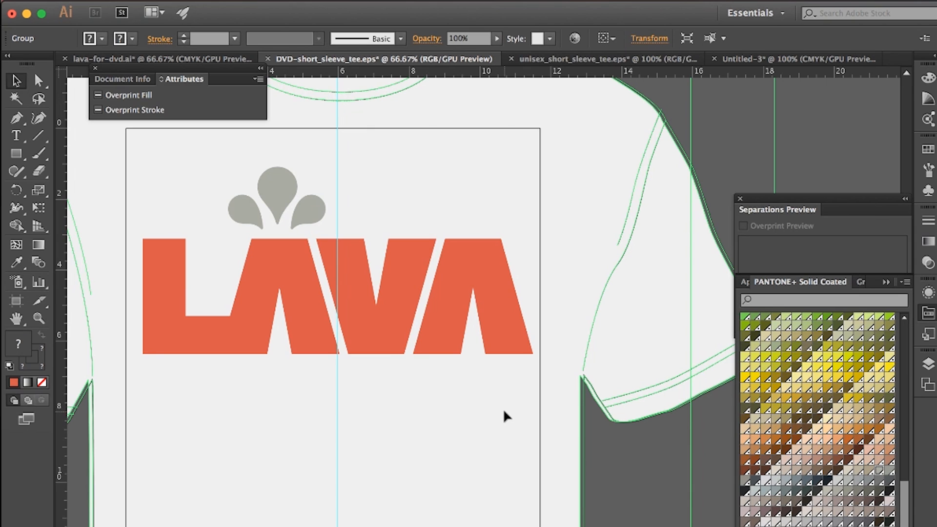
# Step: Fill the orange LAVA lettering with the PANTONE 7417 C spot colour
pyautogui.click(291, 267)
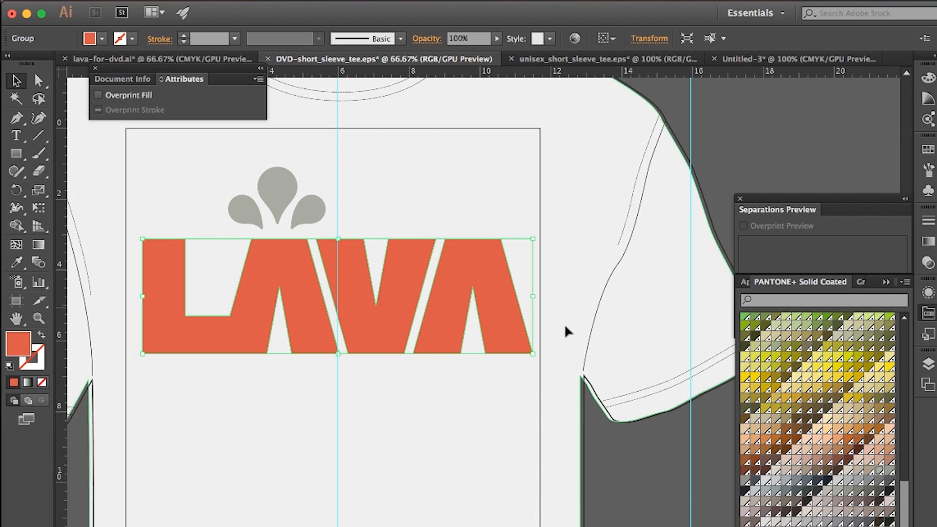
pyautogui.scroll(10, 782, 442)
pyautogui.scroll(5, 782, 441)
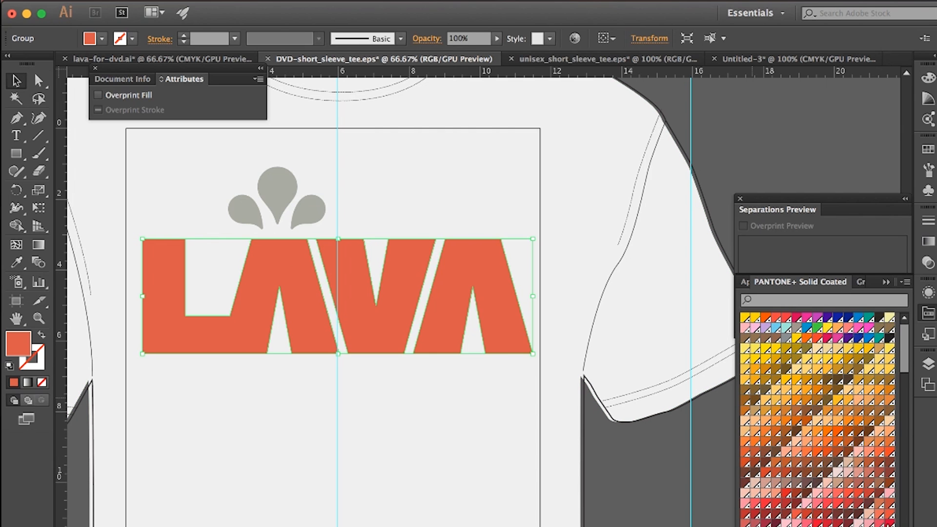
pyautogui.click(889, 514)
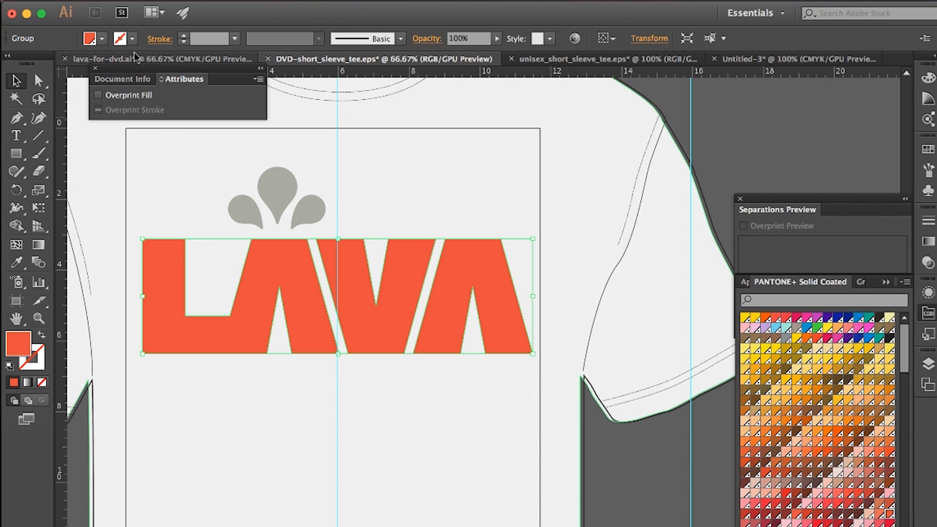
# Step: Add a PANTONE 7417 C stroke to the orange LAVA lettering and check its letter edges up close
pyautogui.click(133, 39)
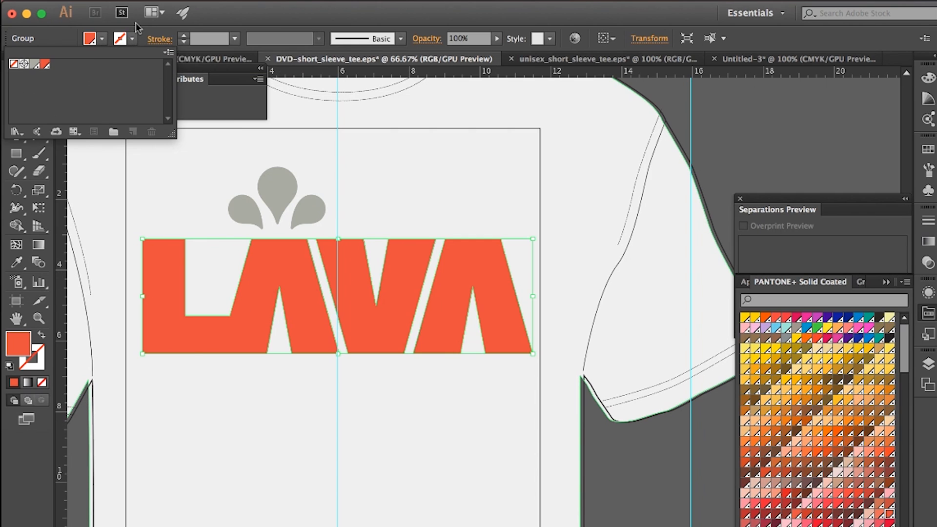
pyautogui.click(43, 65)
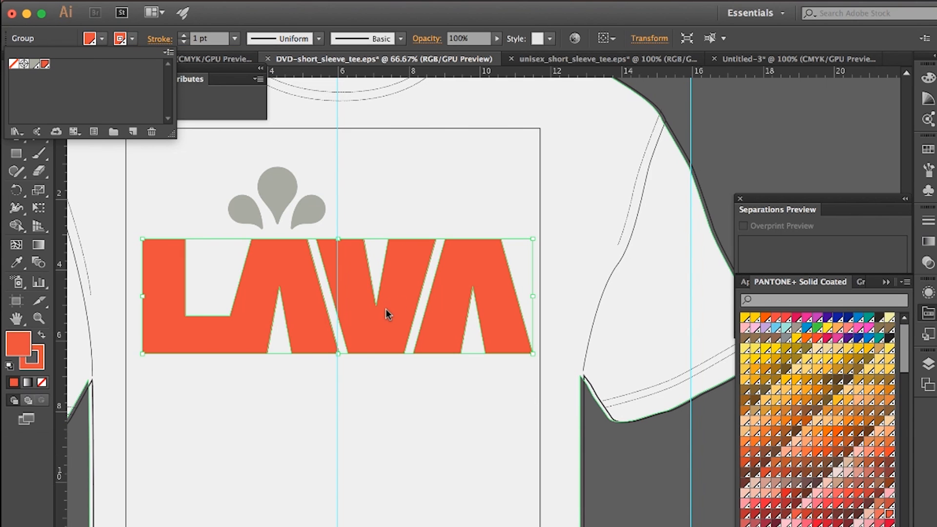
pyautogui.press('super+equal')
pyautogui.press('super+equal')
pyautogui.press('super+equal')
pyautogui.press('super+equal')
pyautogui.press('super+equal')
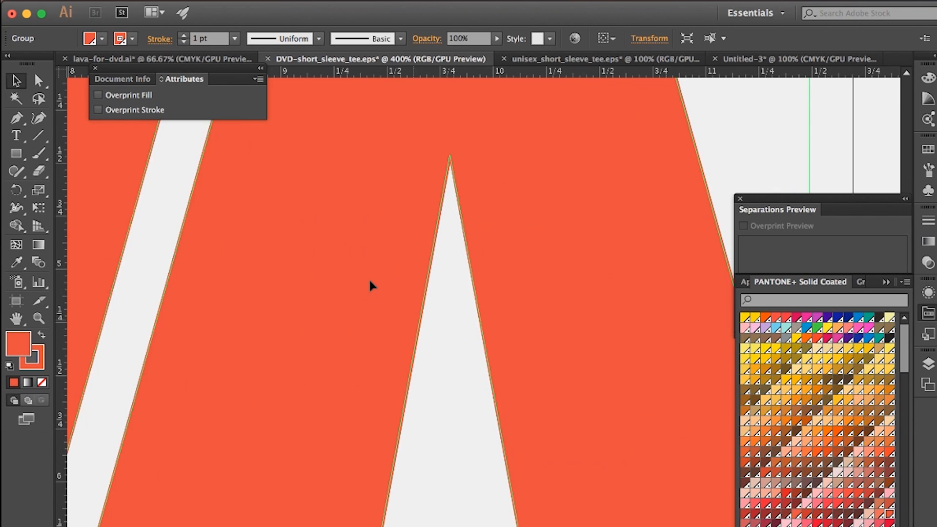
# Step: Set the orange LAVA lettering's stroke weight to 0.5 pt and bring the whole logo back into view
pyautogui.click(235, 39)
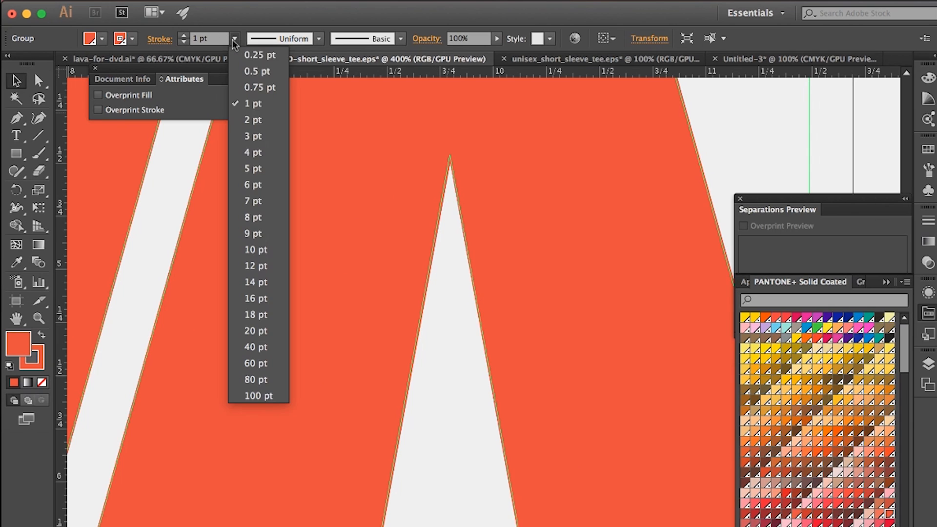
pyautogui.click(244, 70)
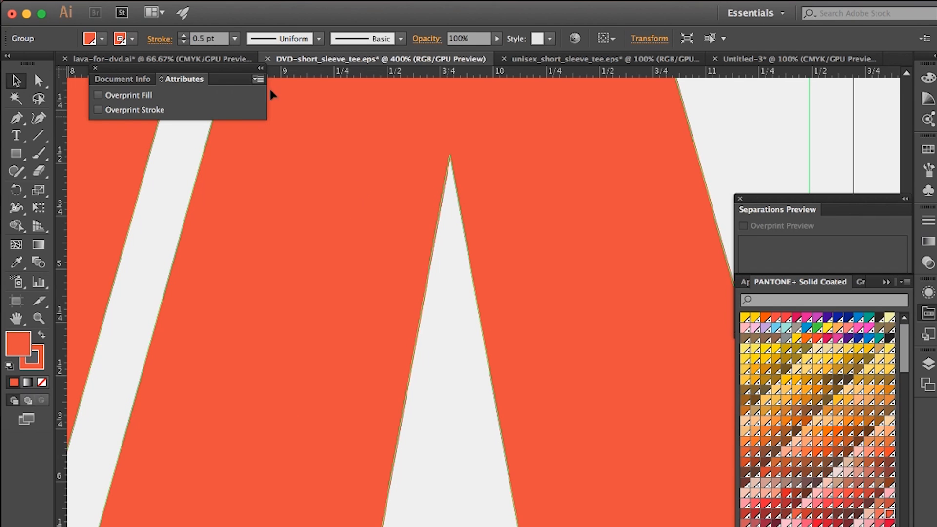
pyautogui.press('super+minus')
pyautogui.press('super+minus')
pyautogui.press('super+minus')
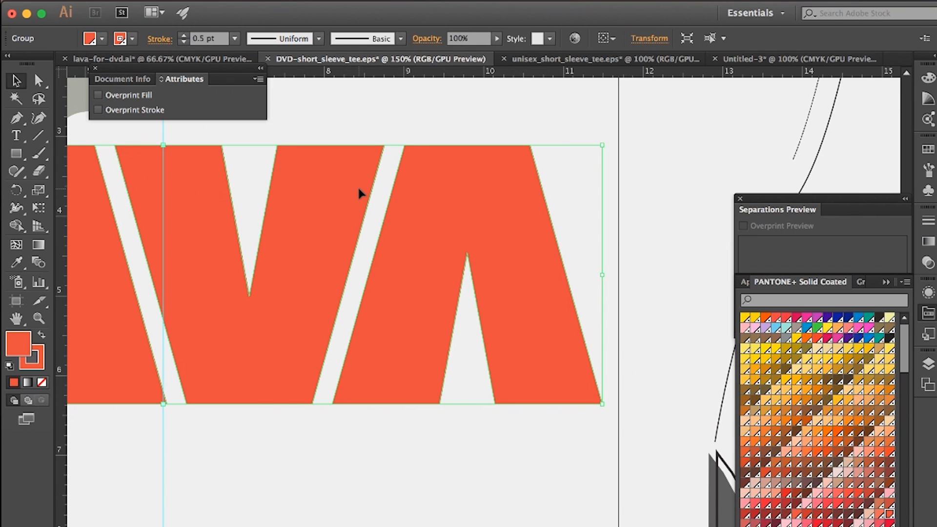
pyautogui.press('super+minus')
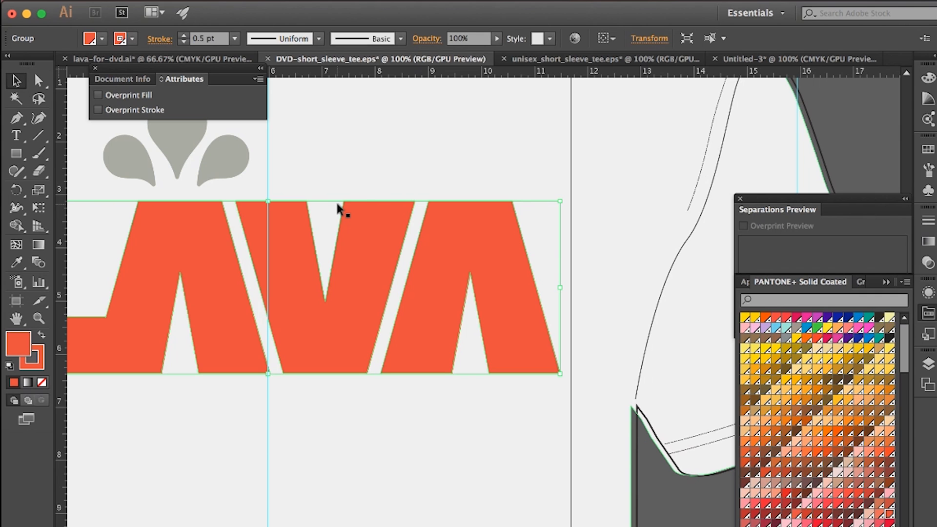
pyautogui.press('super+minus')
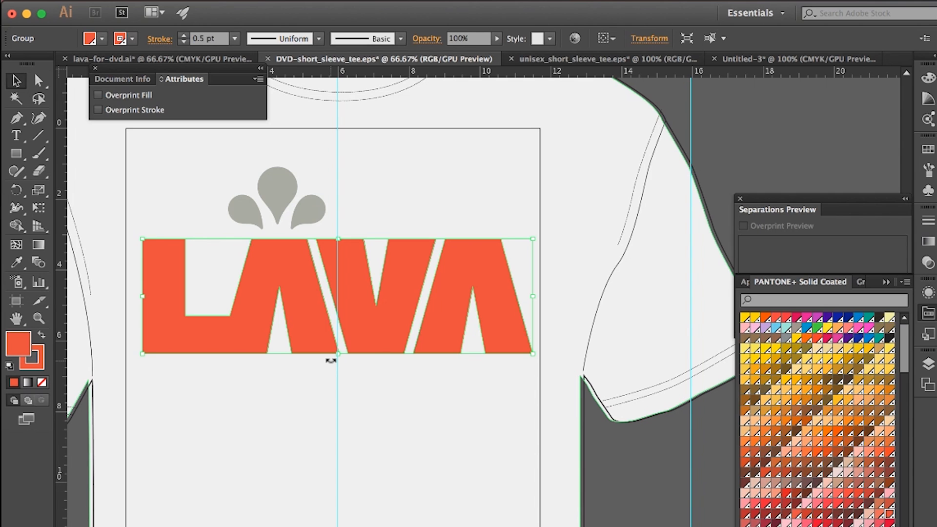
# Step: Set both the fill and the stroke of the orange LAVA lettering to overprint
pyautogui.click(373, 2)
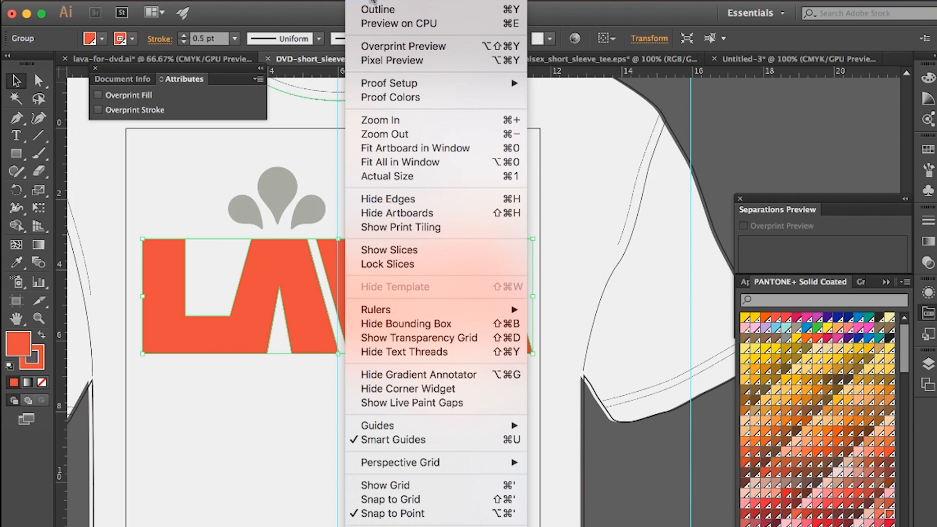
pyautogui.moveTo(424, 2)
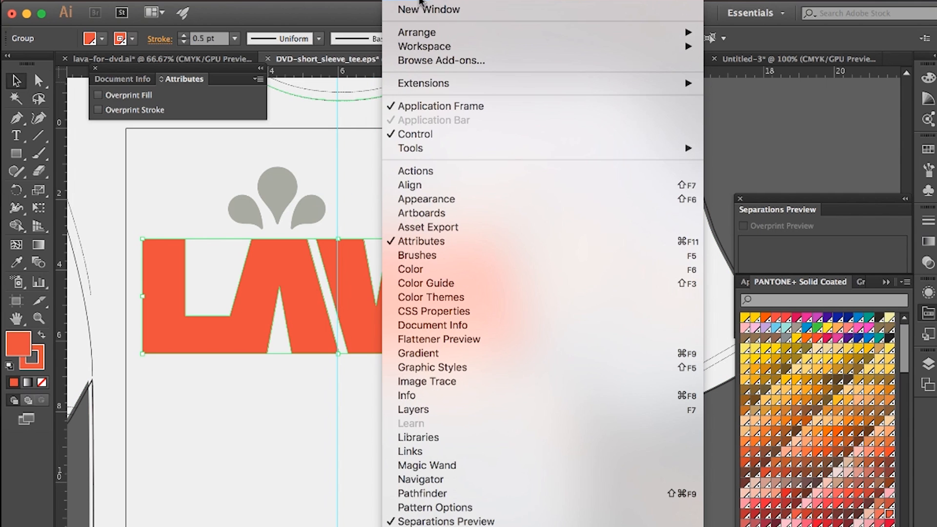
pyautogui.click(434, 241)
pyautogui.click(424, 2)
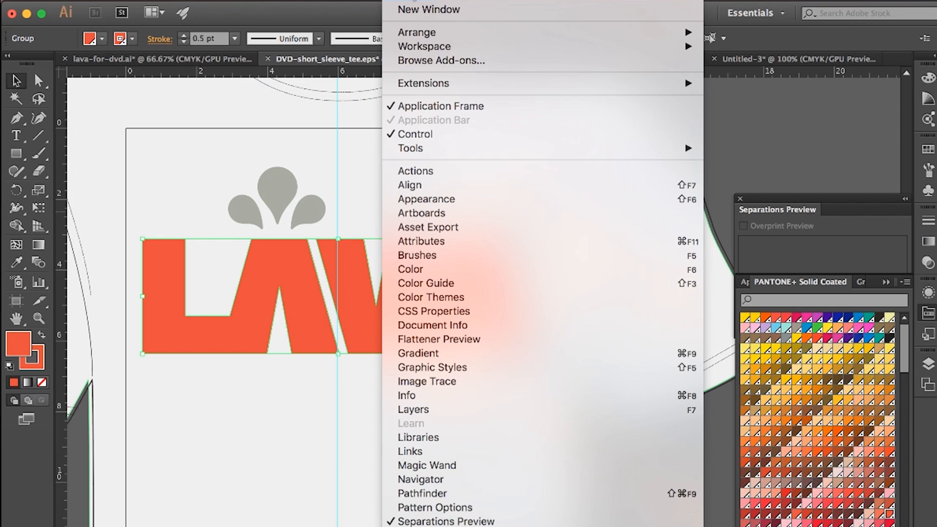
pyautogui.click(440, 241)
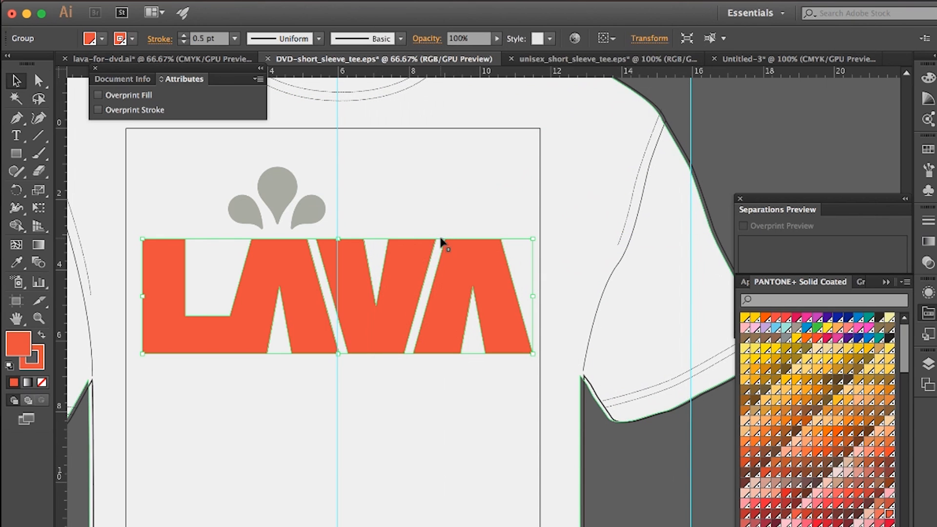
pyautogui.click(98, 95)
pyautogui.click(98, 109)
# Step: Turn on Overprint Preview for the separations and hide the CMYK plates
pyautogui.click(851, 202)
pyautogui.click(743, 226)
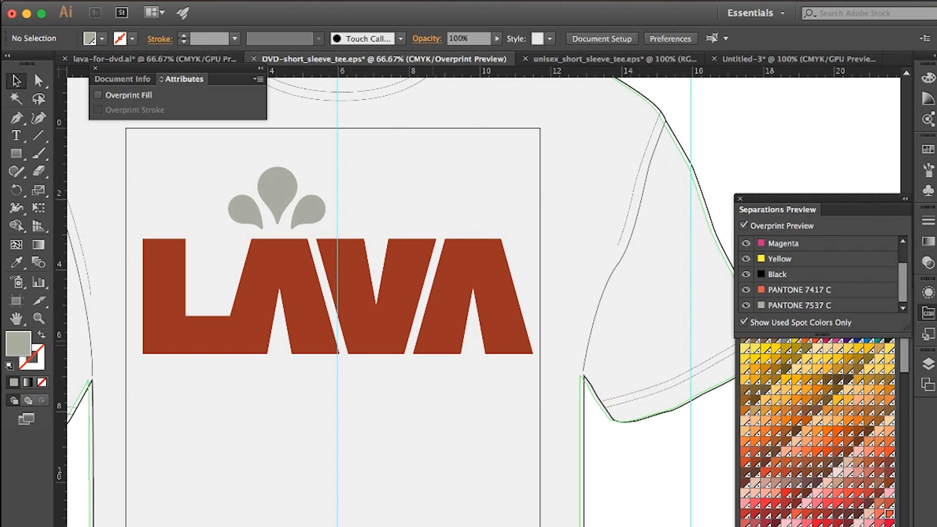
pyautogui.click(406, 0)
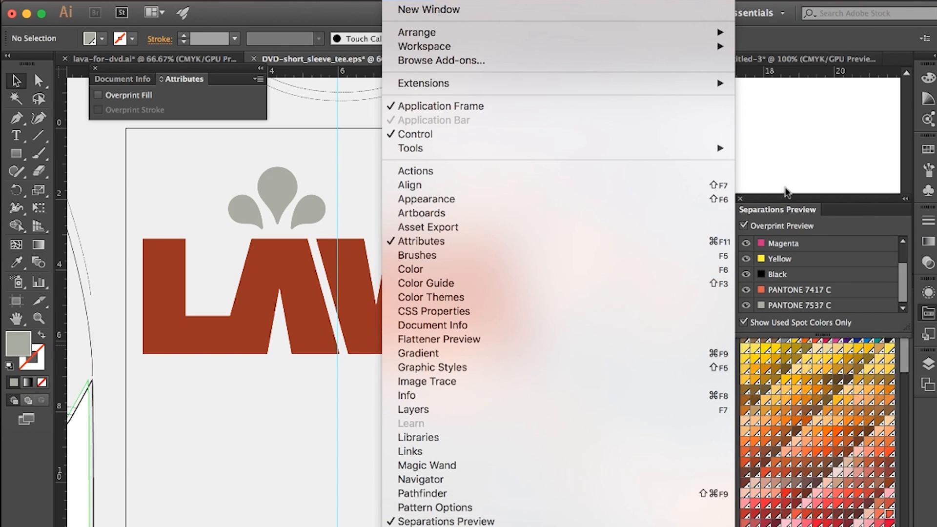
pyautogui.click(792, 155)
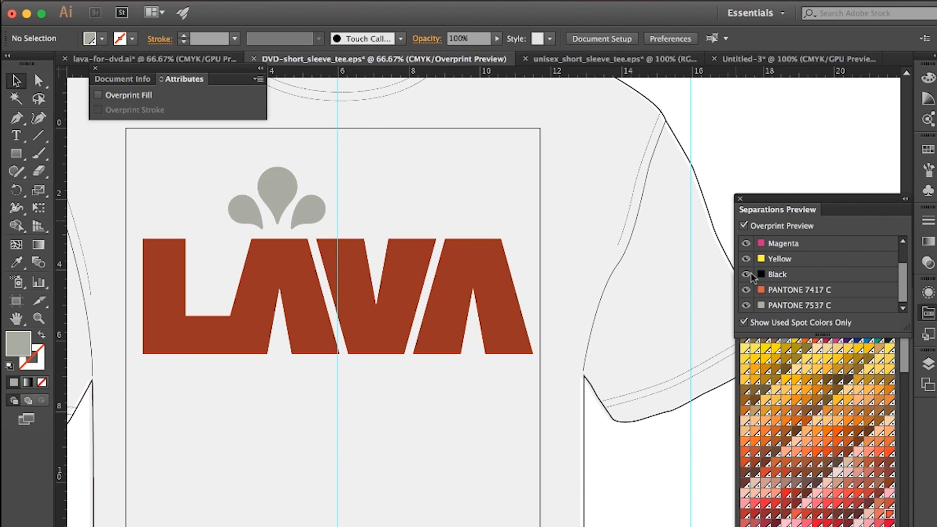
pyautogui.scroll(2, 755, 281)
pyautogui.click(745, 242)
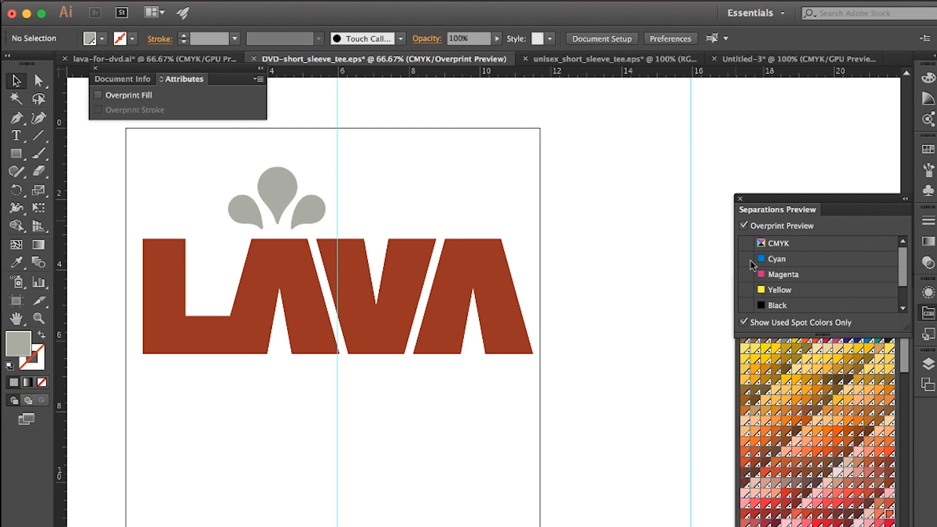
# Step: Toggle the PANTONE 7417 C and PANTONE 7537 C plates to examine each spot colour separation on its own
pyautogui.scroll(-2, 750, 259)
pyautogui.click(746, 290)
pyautogui.click(746, 289)
pyautogui.click(746, 305)
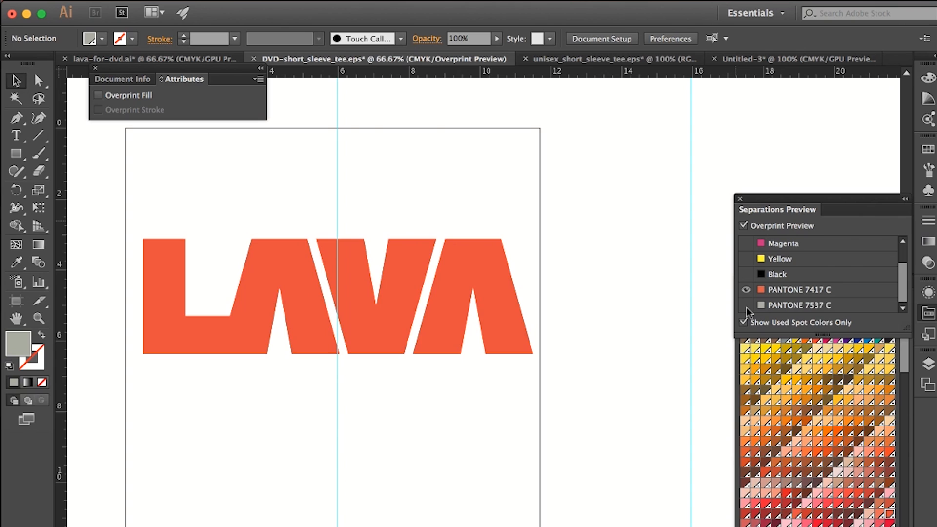
pyautogui.click(745, 305)
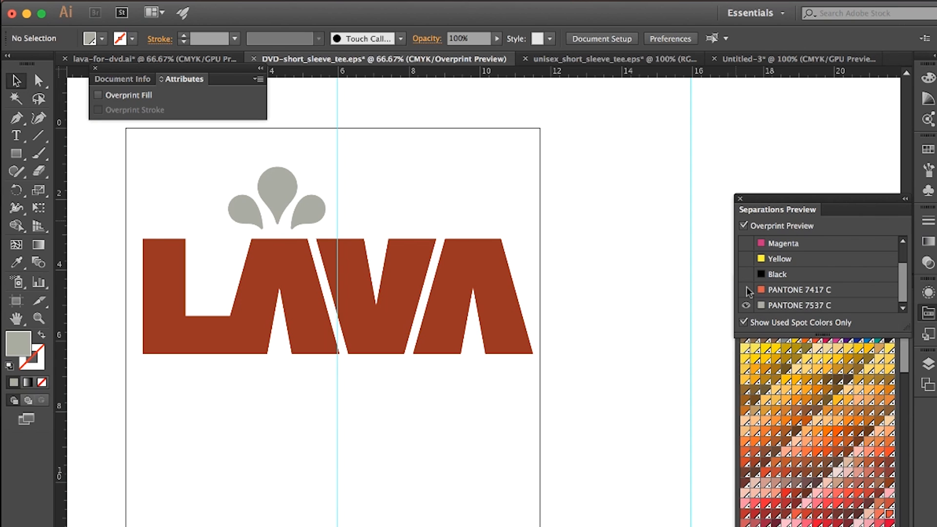
pyautogui.click(746, 290)
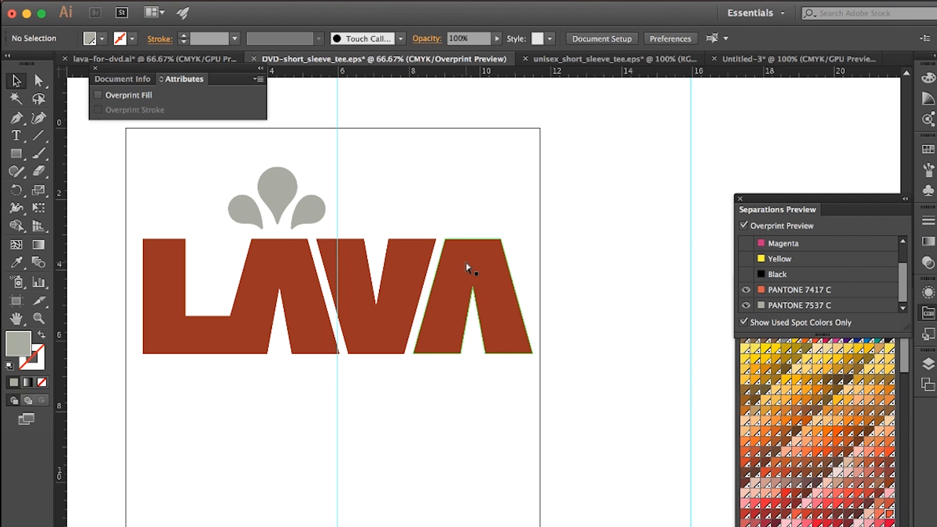
# Step: Examine the last A's edges up close with the PANTONE 7417 C plate hidden and shown again
pyautogui.press('super+plus')
pyautogui.press('super+plus')
pyautogui.press('super+plus')
pyautogui.press('super+plus')
pyautogui.press('super+plus')
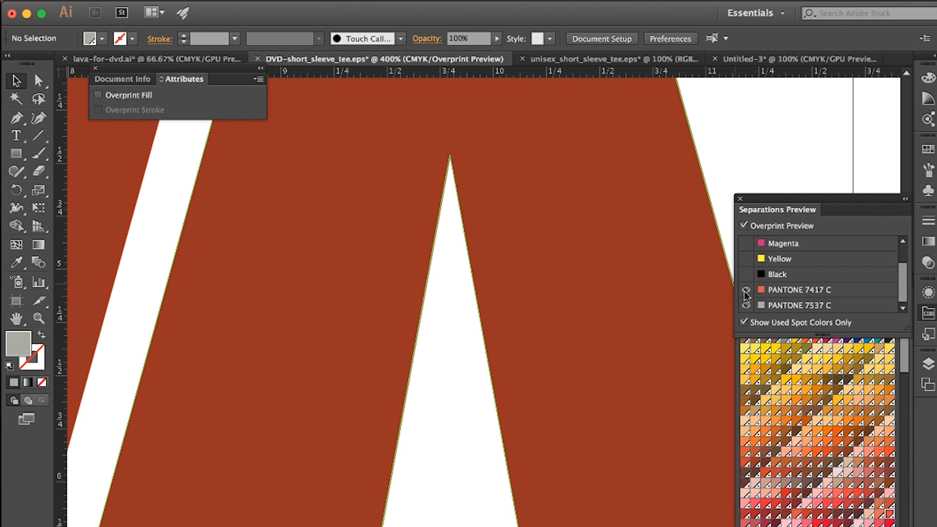
pyautogui.click(744, 290)
pyautogui.click(745, 291)
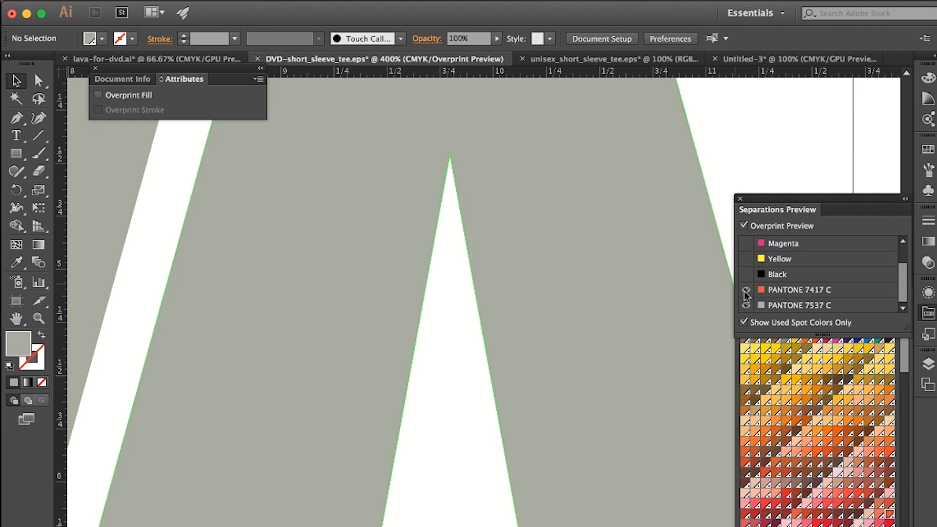
pyautogui.press('super+minus')
pyautogui.press('super+minus')
pyautogui.press('super+minus')
pyautogui.press('super+minus')
pyautogui.press('super+minus')
pyautogui.press('super+minus')
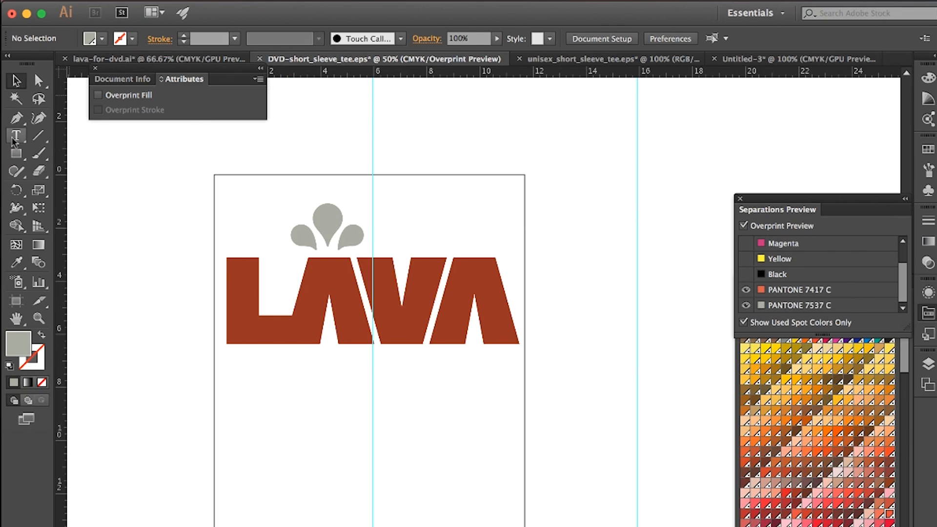
# Step: Open Reg Marks.ai from the artwork folder, assigning the current working space Wilflex Process 305
pyautogui.click(128, 0)
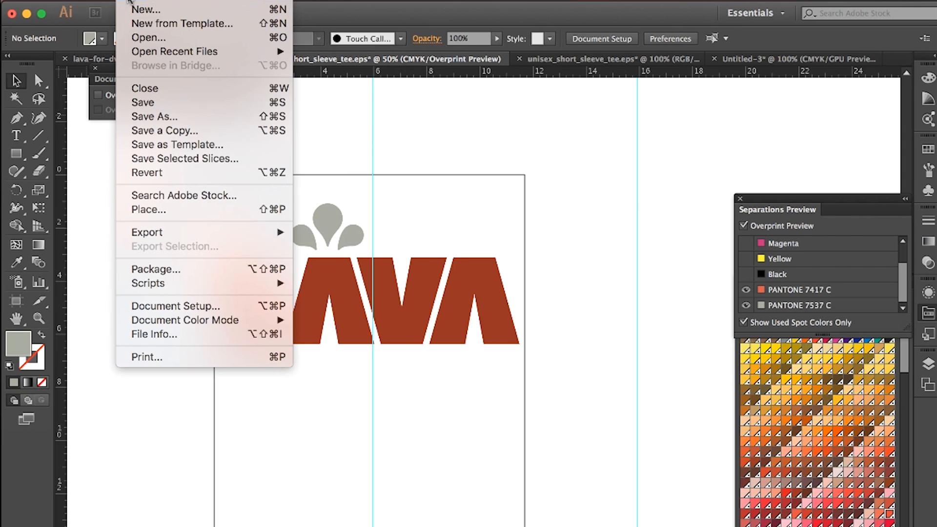
pyautogui.click(174, 38)
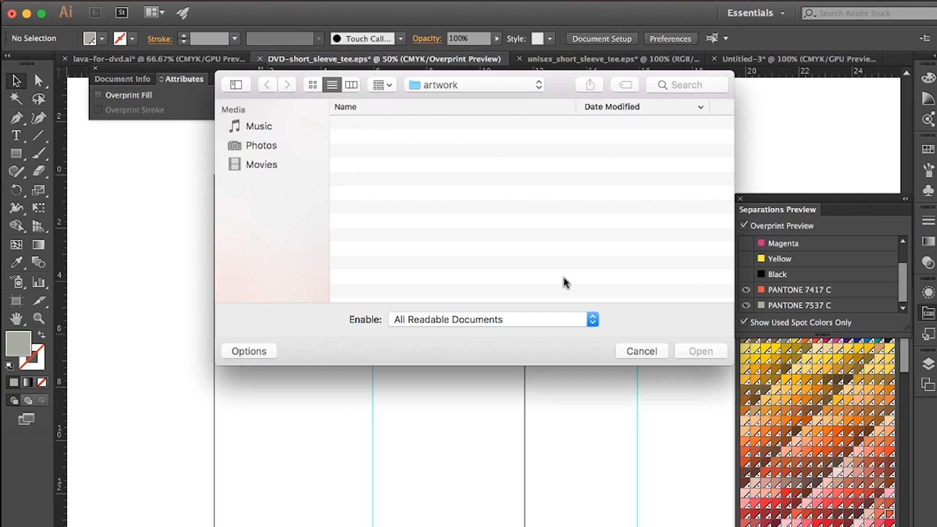
pyautogui.scroll(-1, 565, 282)
pyautogui.scroll(1, 565, 282)
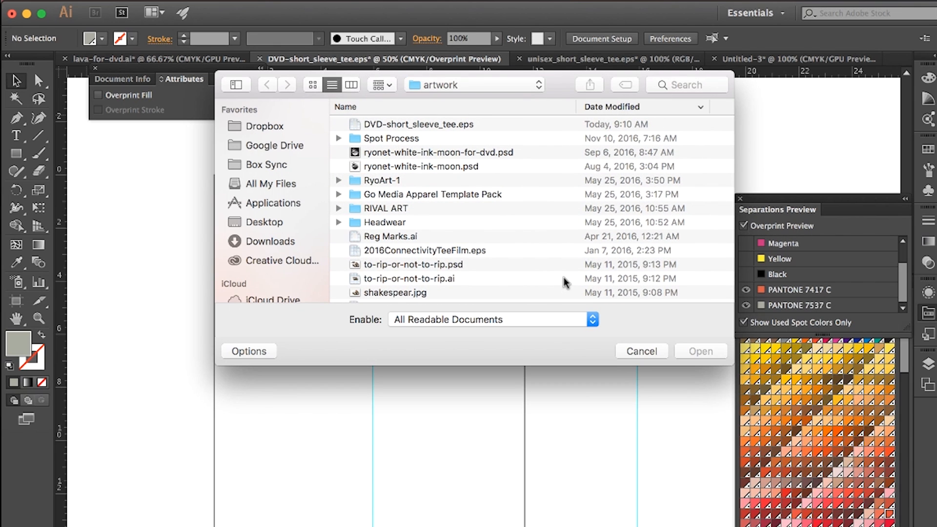
pyautogui.scroll(-1, 565, 282)
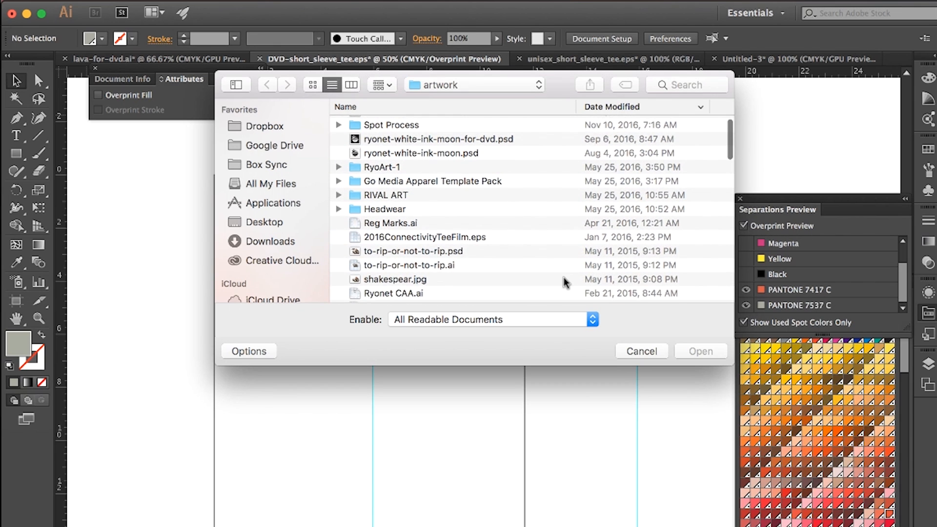
pyautogui.doubleClick(396, 222)
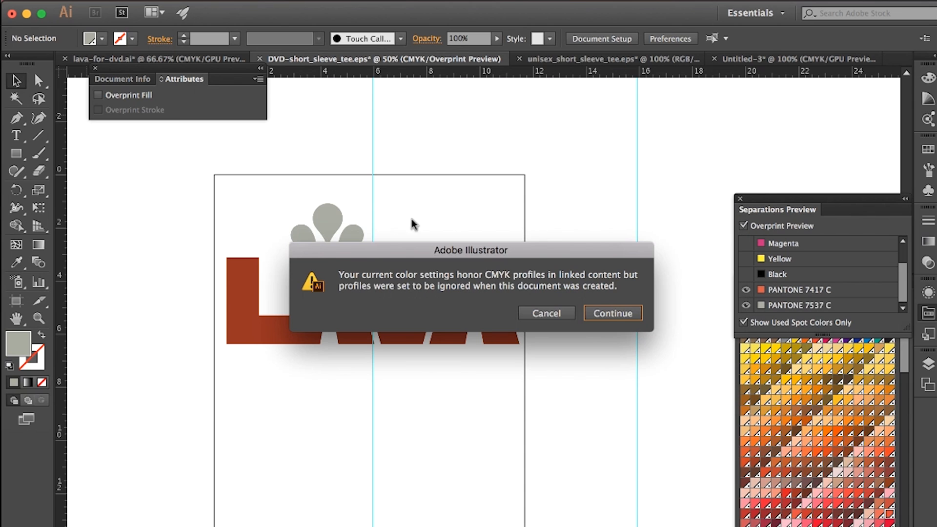
pyautogui.click(608, 316)
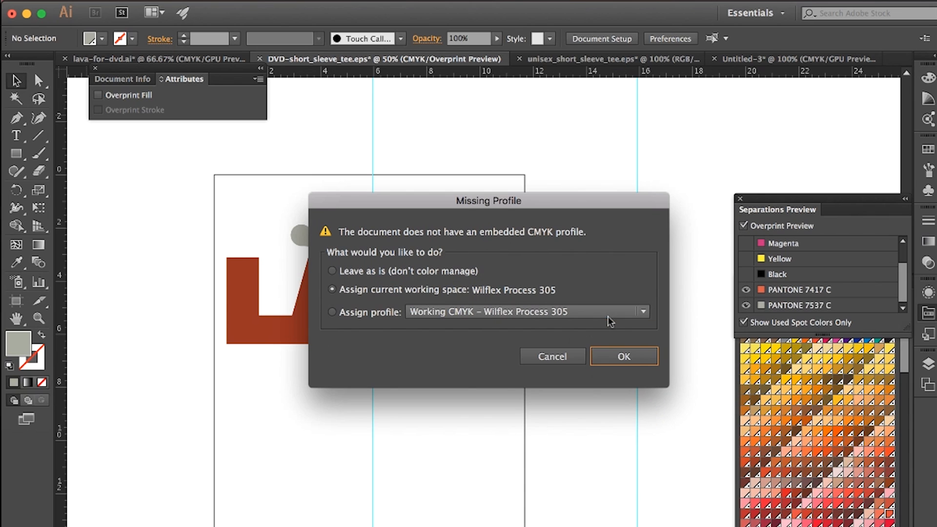
pyautogui.click(616, 351)
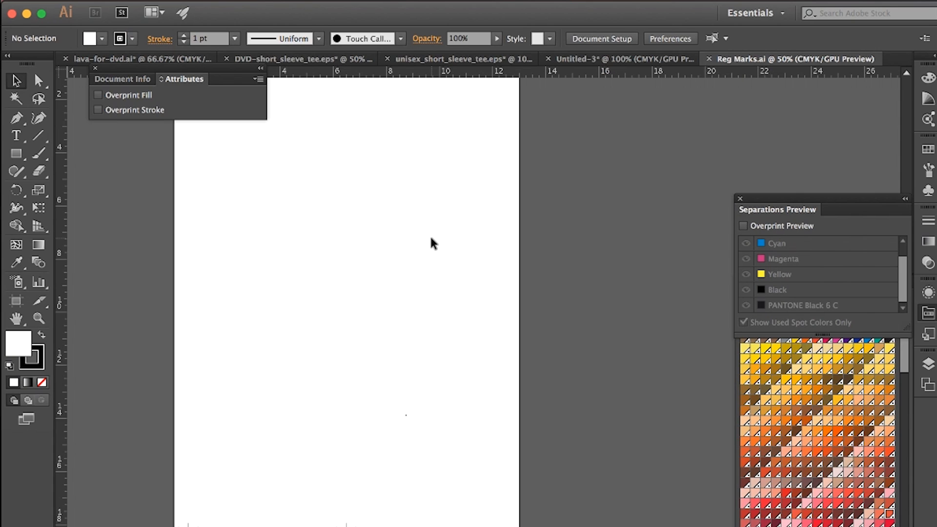
# Step: Copy the middle registration mark from Reg Marks.ai into DVD-short_sleeve_tee.eps, placing it on the centre guide at the print frame's upper edge
pyautogui.scroll(5, 432, 239)
pyautogui.click(385, 278)
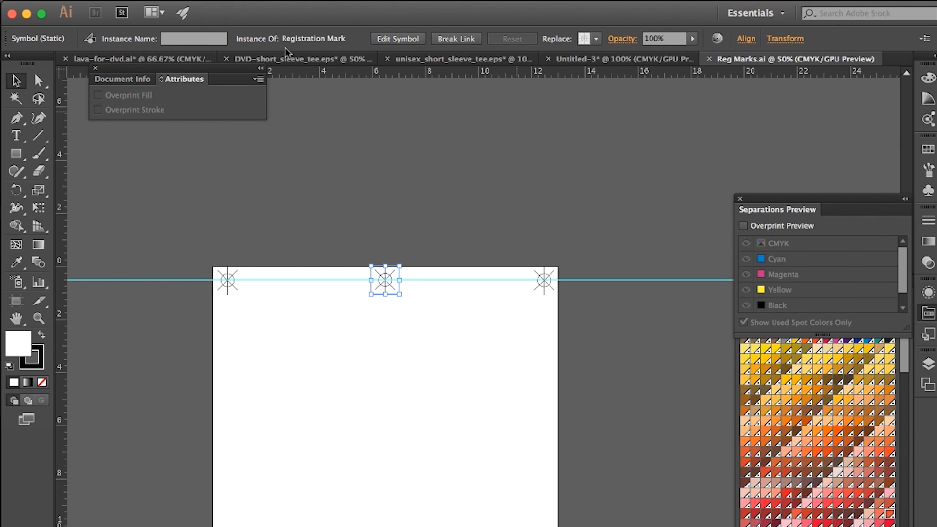
pyautogui.click(280, 60)
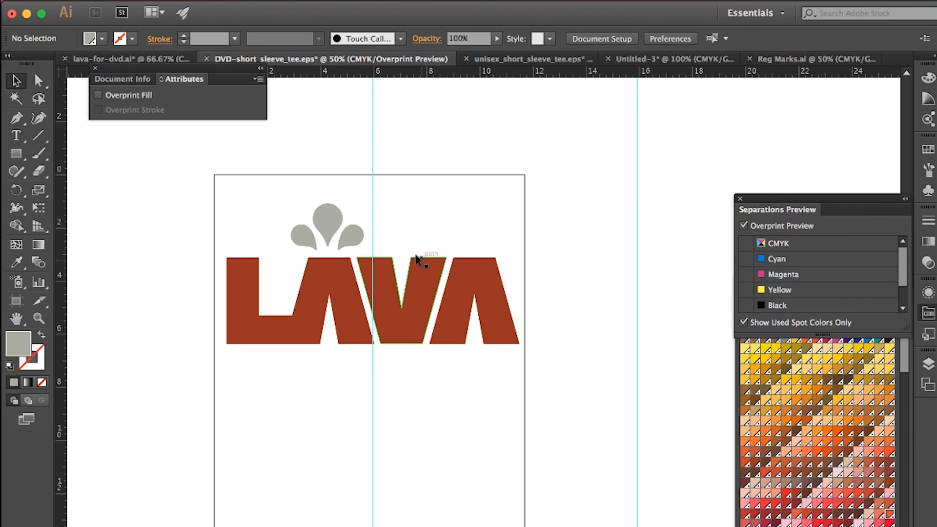
pyautogui.hotkey('ctrl', 'v')
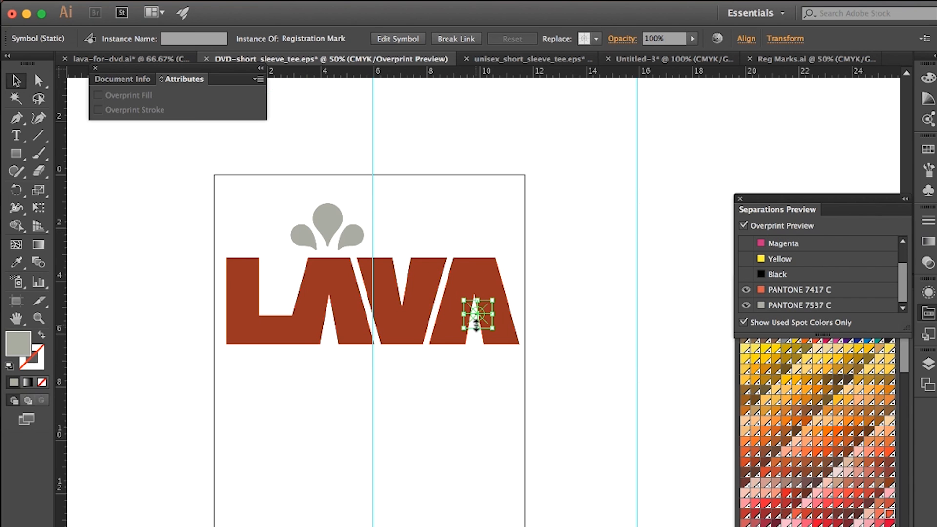
pyautogui.moveTo(475, 323); pyautogui.dragTo(366, 187)
# Step: Open the registration mark symbol for editing, check its stroke and fill swatches, and group its paths
pyautogui.press('super+equal')
pyautogui.press('super+equal')
pyautogui.press('super+equal')
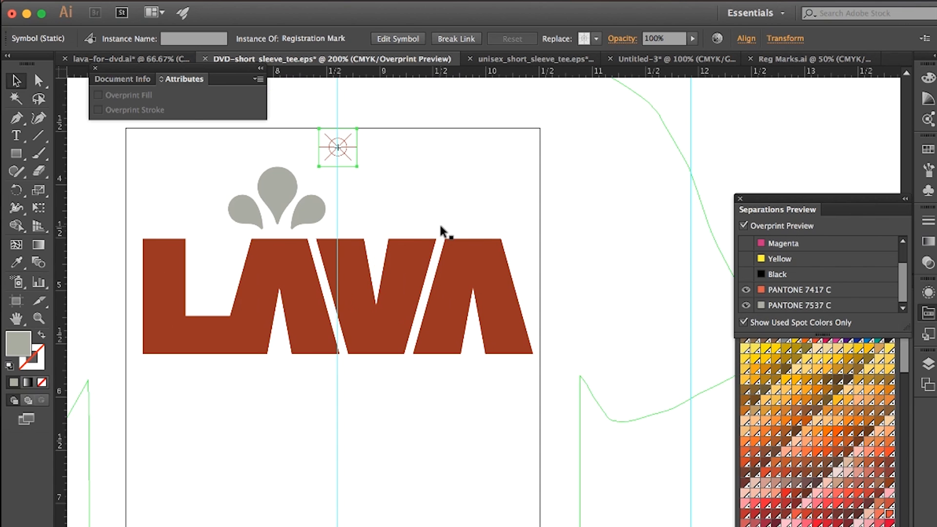
pyautogui.scroll(10, 440, 226)
pyautogui.hscroll(-3, 441, 226)
pyautogui.scroll(2, 440, 227)
pyautogui.hscroll(-3, 440, 226)
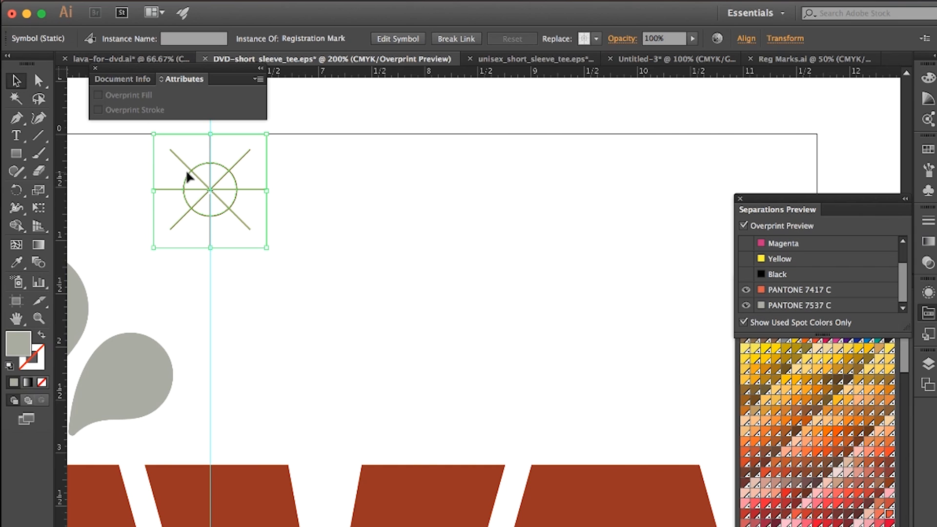
pyautogui.doubleClick(216, 231)
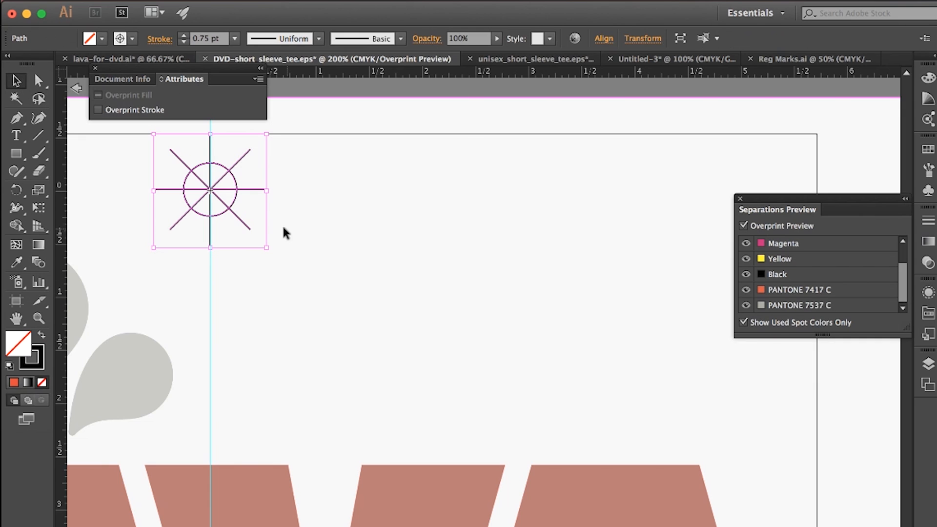
pyautogui.click(134, 39)
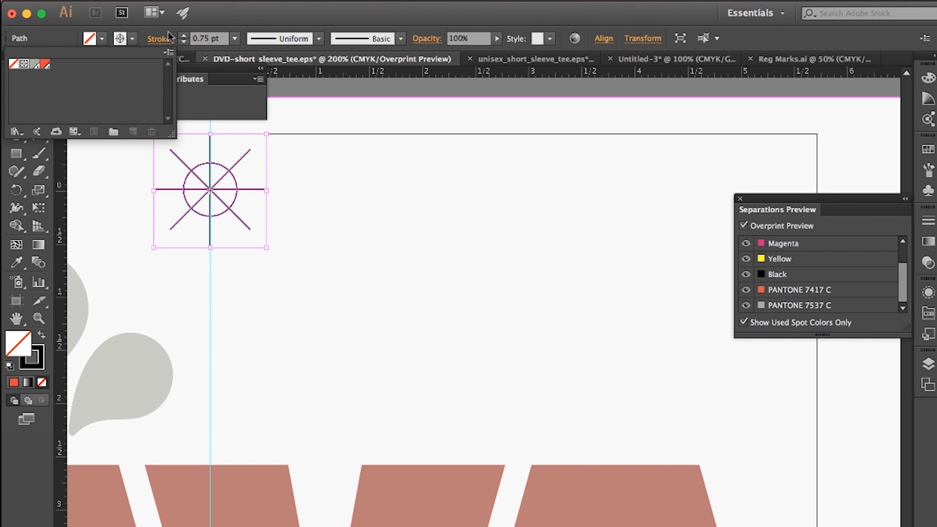
pyautogui.click(104, 38)
pyautogui.click(104, 39)
pyautogui.rightClick(216, 185)
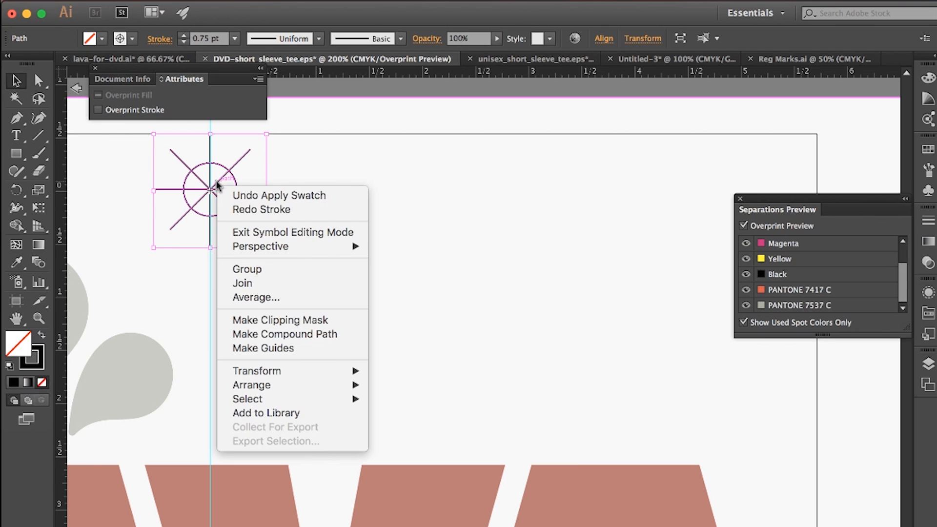
pyautogui.click(267, 272)
# Step: Duplicate the grouped registration mark and place the copy on the centre guide below the LAVA lettering
pyautogui.press('super+c')
pyautogui.press('super+v')
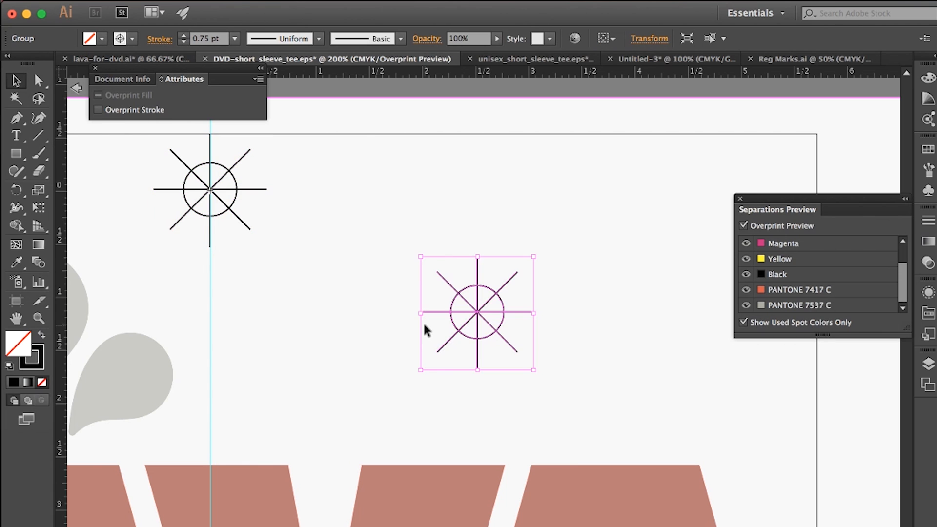
pyautogui.press('super+minus')
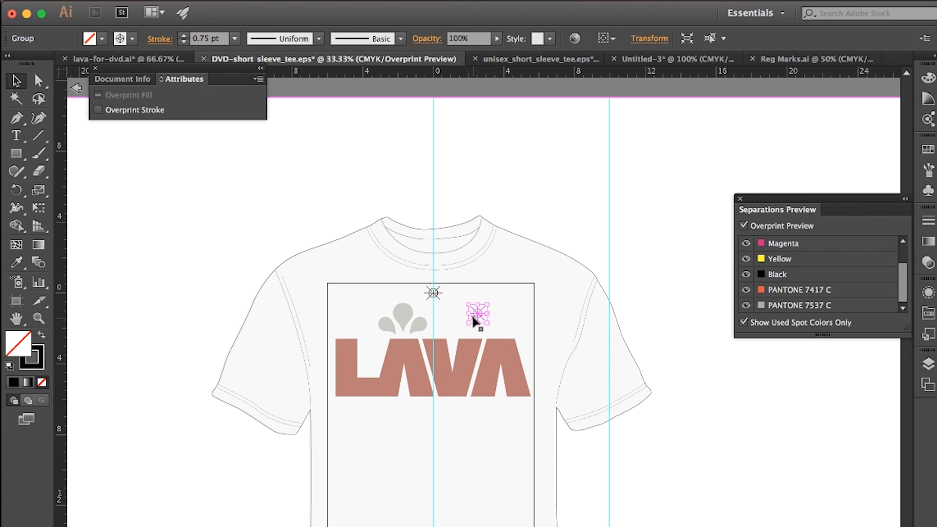
pyautogui.moveTo(475, 315); pyautogui.dragTo(432, 427)
pyautogui.press('super+1')
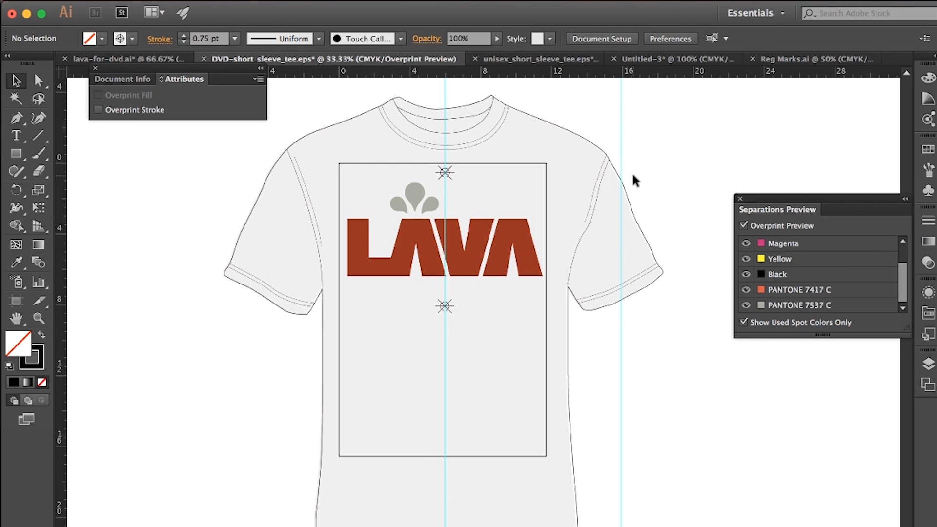
# Step: Open the print settings for the T-shirt document, choosing AccuRIP to Epson 1430 as the printer and keeping the Custom preset
pyautogui.click(130, 0)
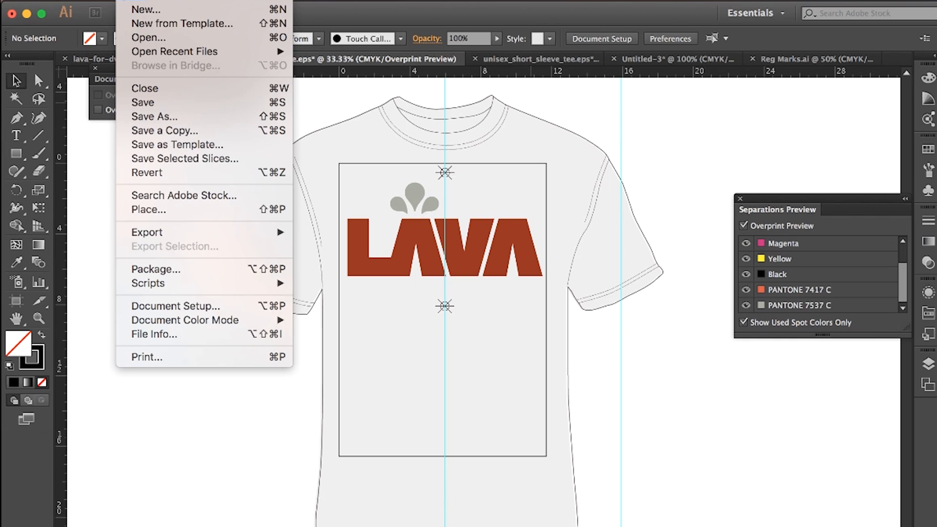
pyautogui.click(160, 359)
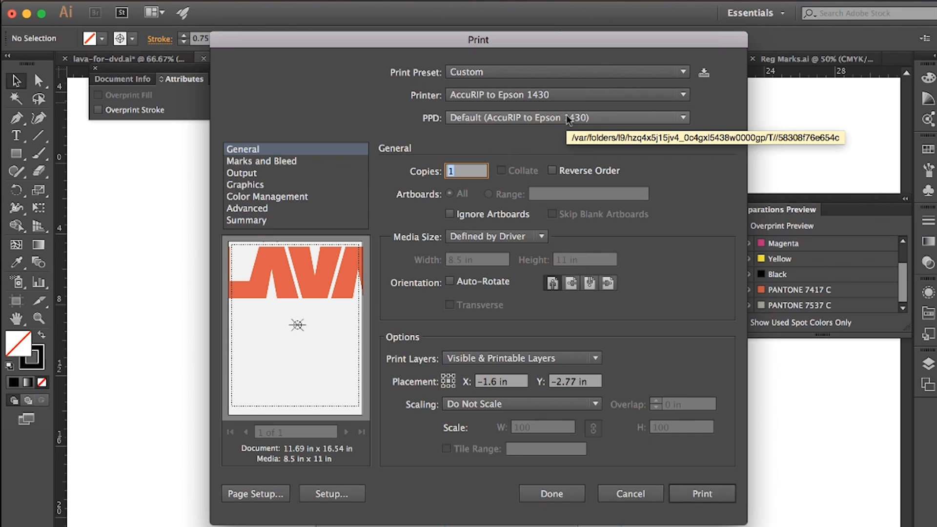
pyautogui.click(566, 95)
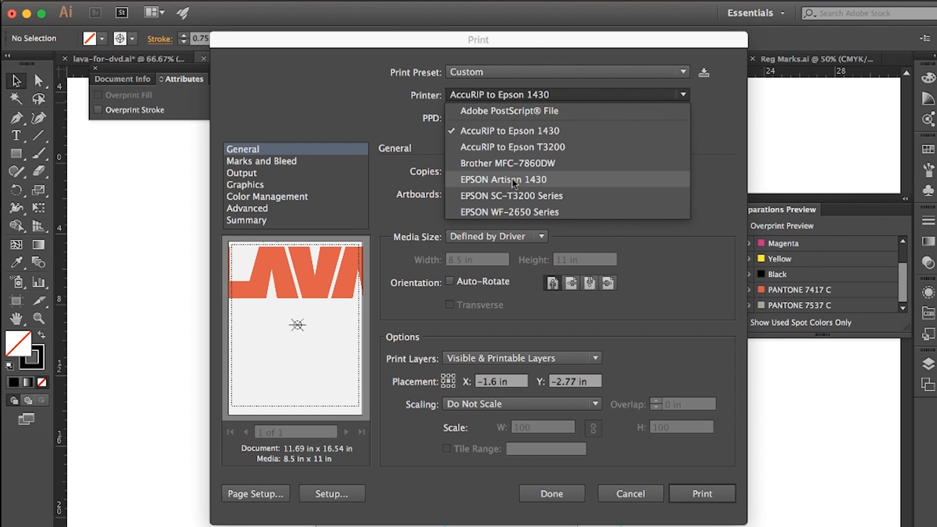
pyautogui.click(508, 130)
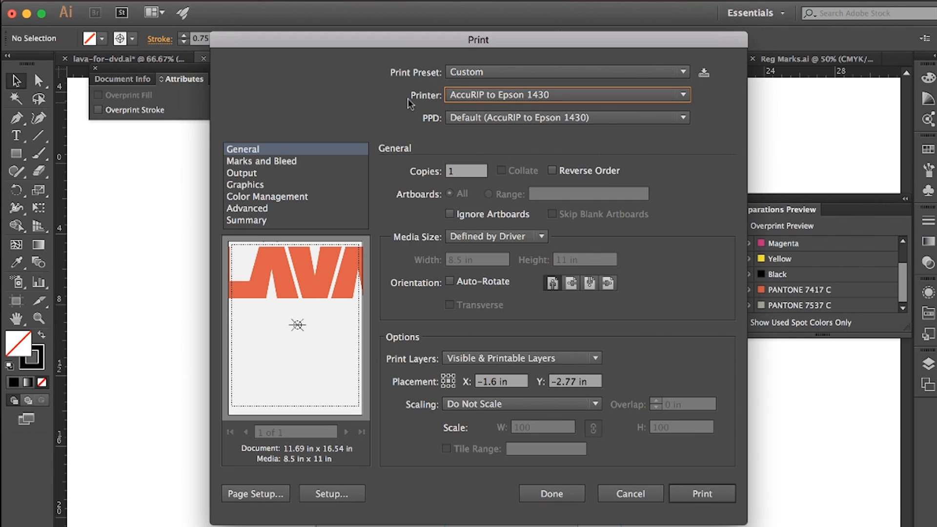
pyautogui.click(499, 74)
pyautogui.click(709, 189)
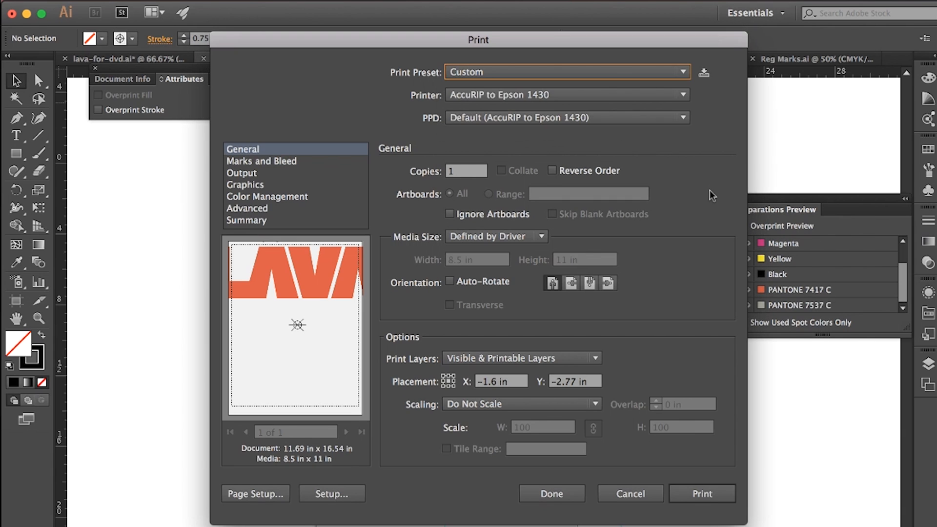
# Step: Set the paper size to Super B/A3 (13 by 19 inches) in the system Page Setup
pyautogui.click(245, 490)
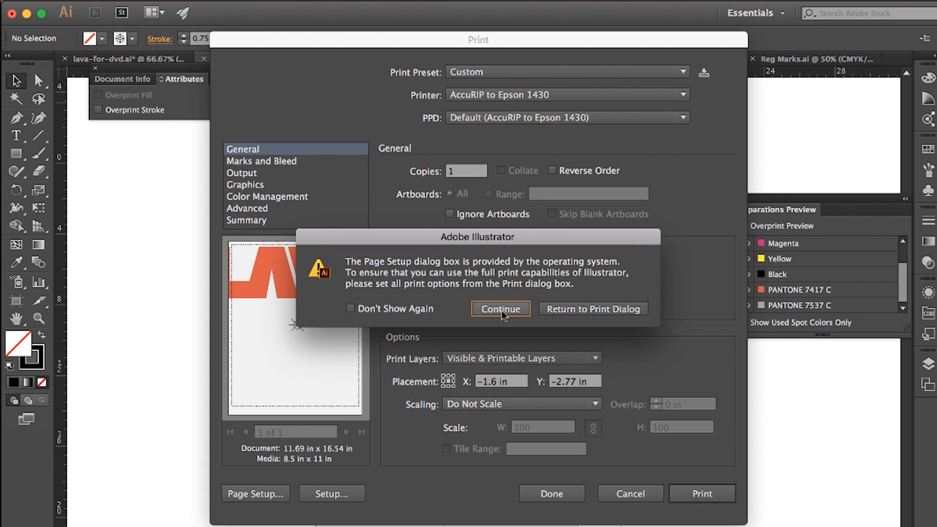
pyautogui.click(508, 308)
pyautogui.click(447, 184)
pyautogui.click(447, 303)
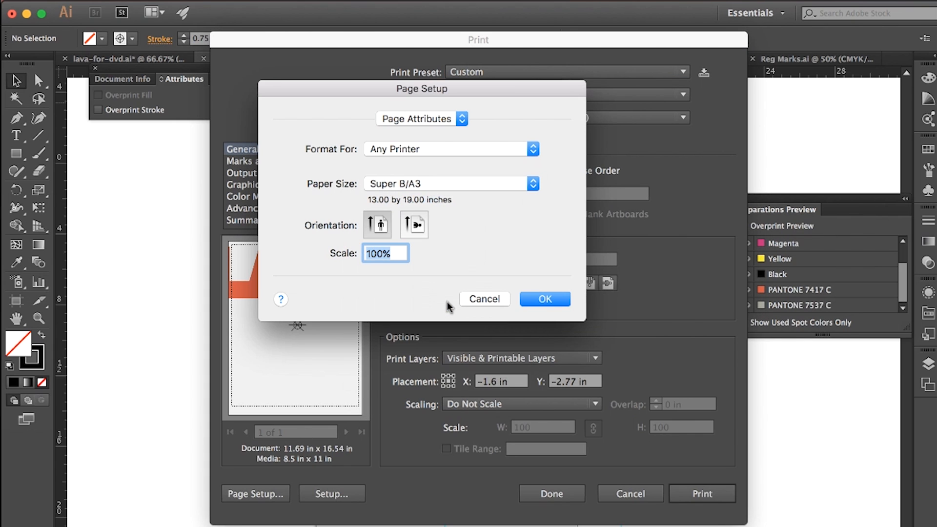
pyautogui.click(545, 298)
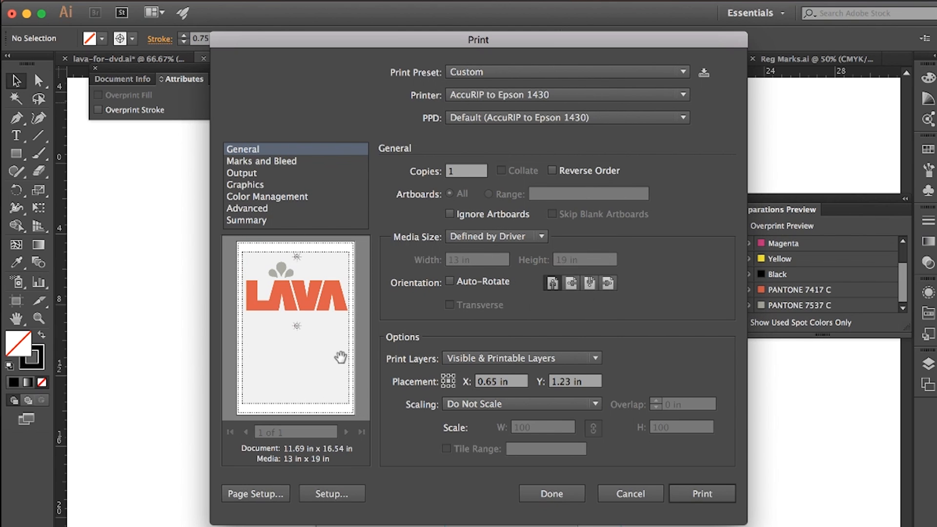
# Step: Try the Color Bars and Registration Marks printer's marks, turning each one off again
pyautogui.click(269, 162)
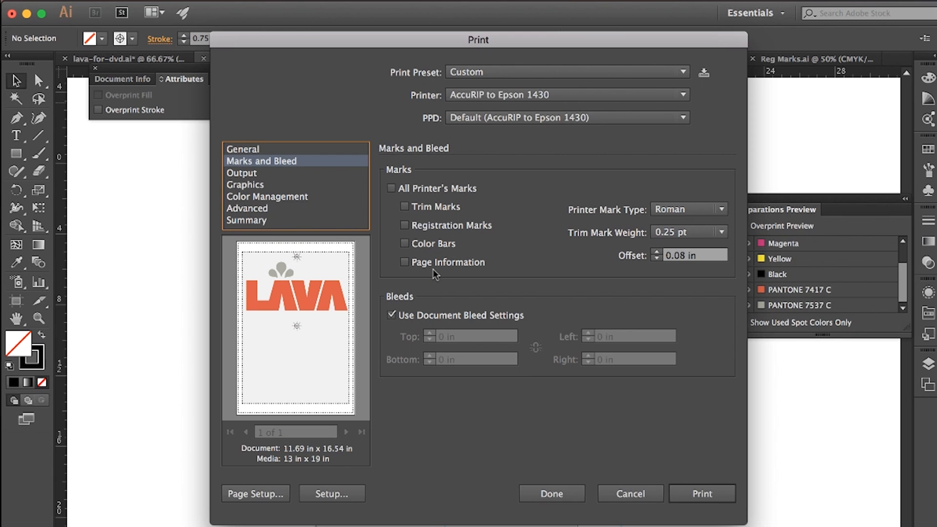
pyautogui.click(405, 243)
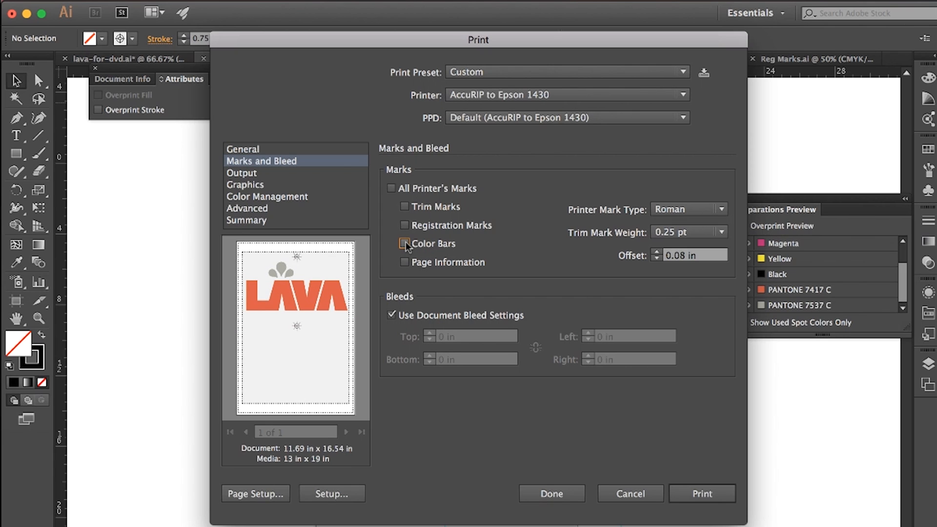
pyautogui.click(404, 243)
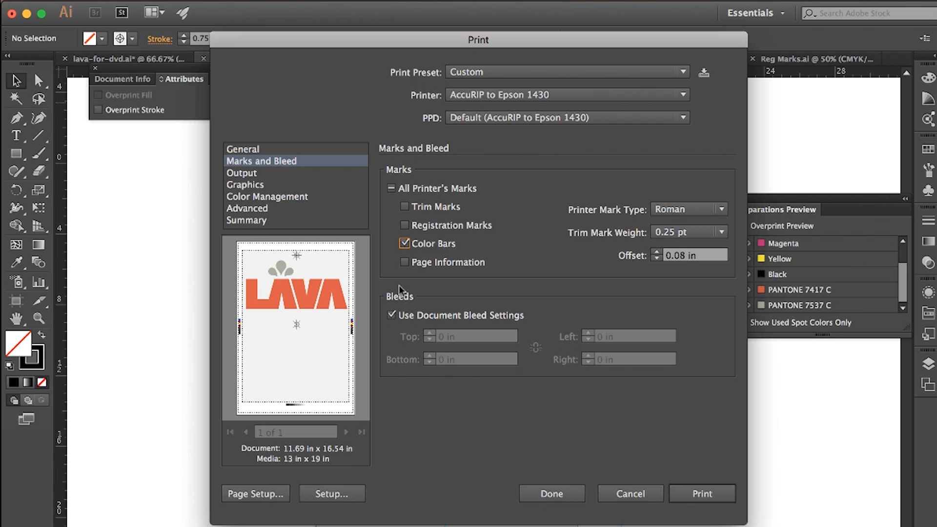
pyautogui.click(404, 243)
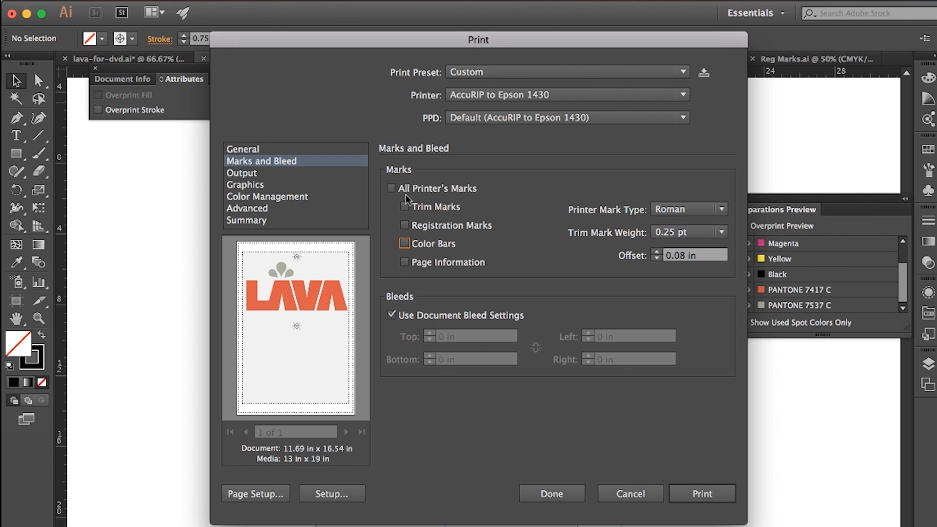
pyautogui.click(403, 225)
pyautogui.click(404, 225)
# Step: Set the output mode to Separations (Host-Based) and exclude the cyan, magenta, yellow and black process inks from printing
pyautogui.click(247, 173)
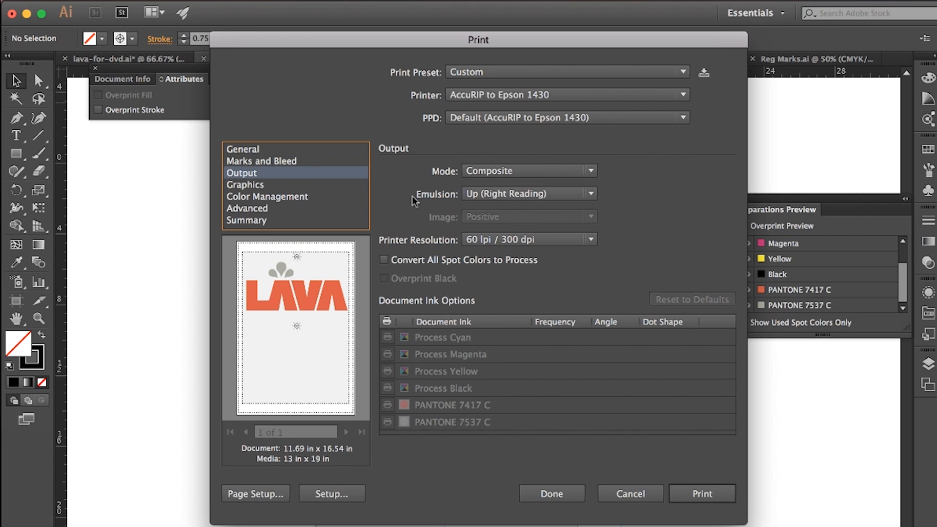
pyautogui.click(509, 172)
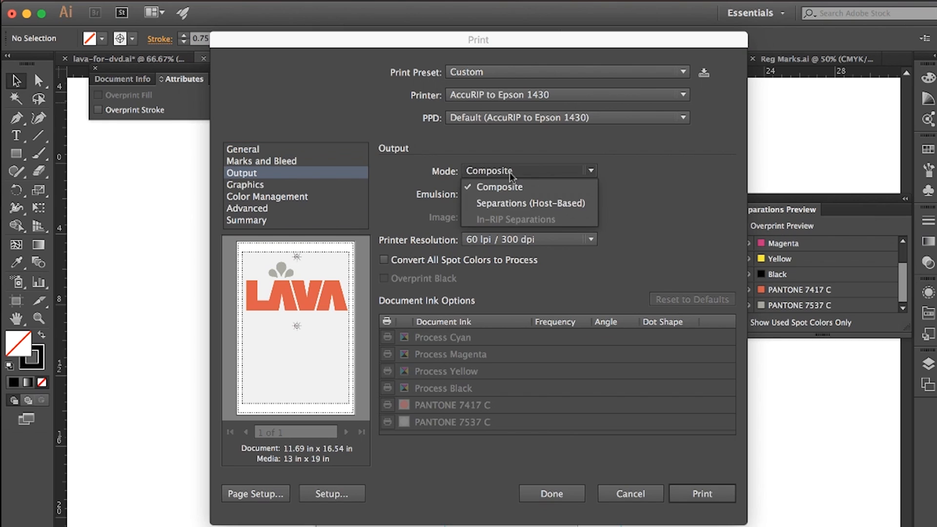
pyautogui.click(508, 203)
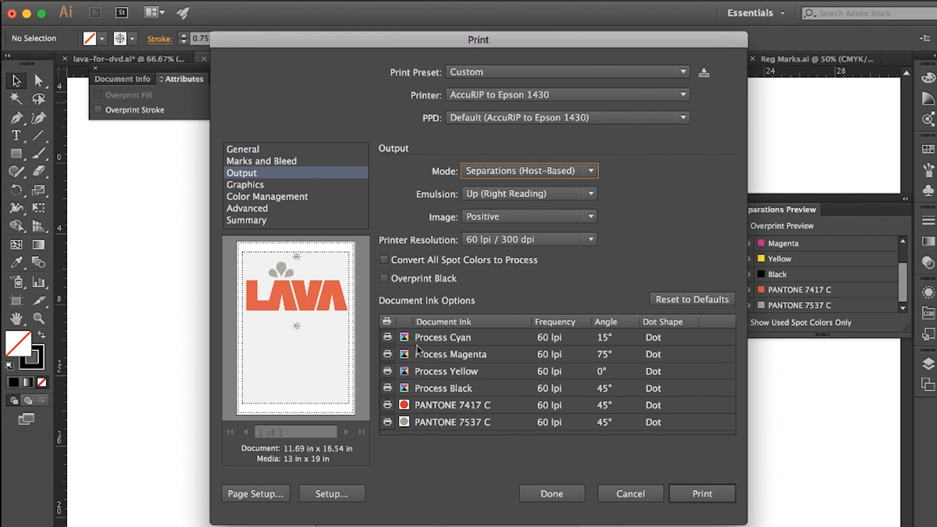
pyautogui.click(388, 337)
pyautogui.click(388, 354)
pyautogui.click(387, 371)
pyautogui.click(388, 388)
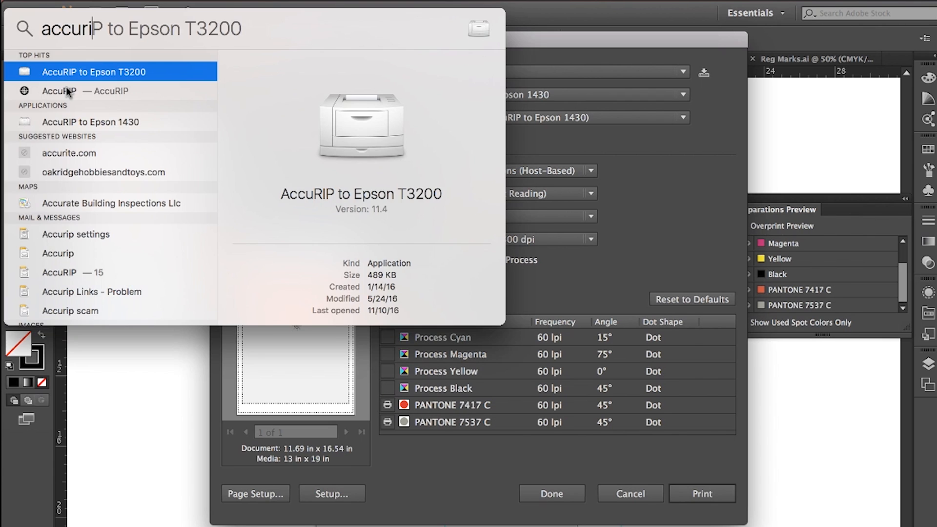
# Step: Switch to AccuRIP and choose the EPSON Artisan 1430 printer in its configuration
pyautogui.click(65, 86)
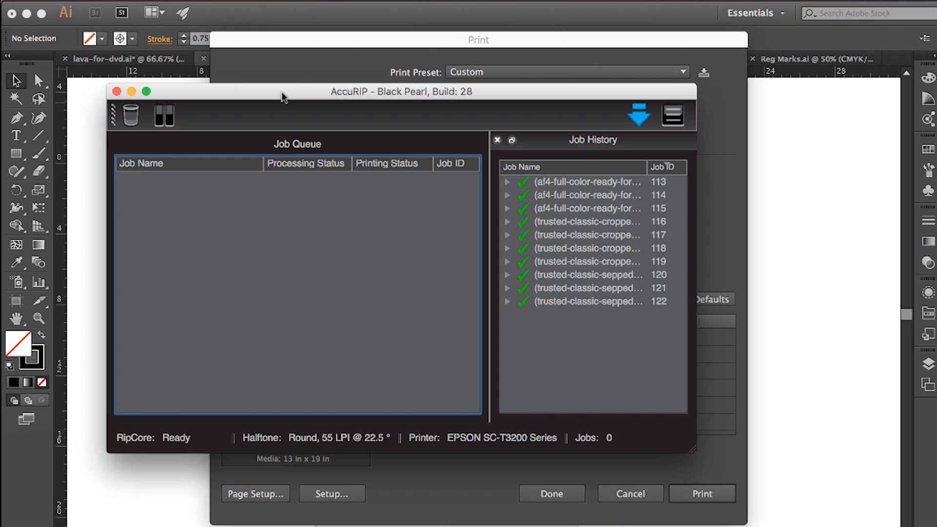
pyautogui.click(106, 0)
pyautogui.click(108, 6)
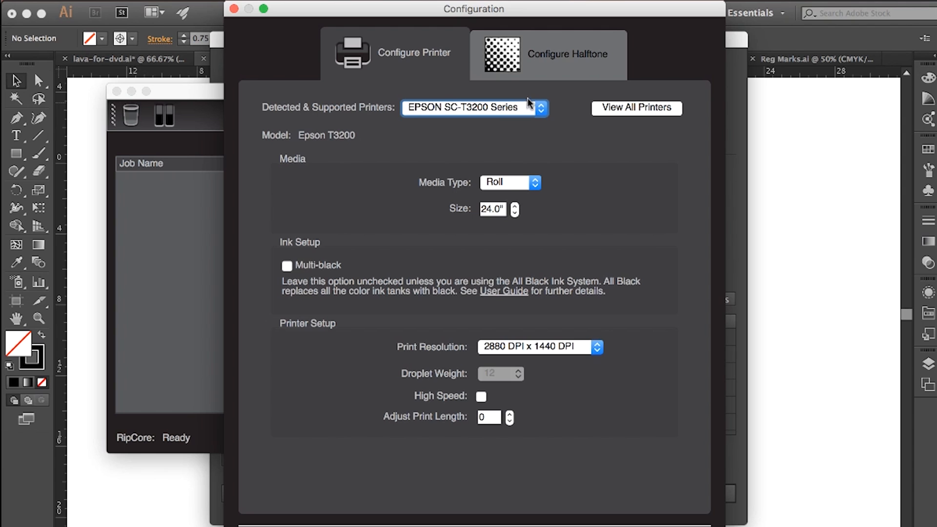
pyautogui.click(482, 105)
pyautogui.click(477, 106)
pyautogui.click(453, 108)
pyautogui.click(448, 94)
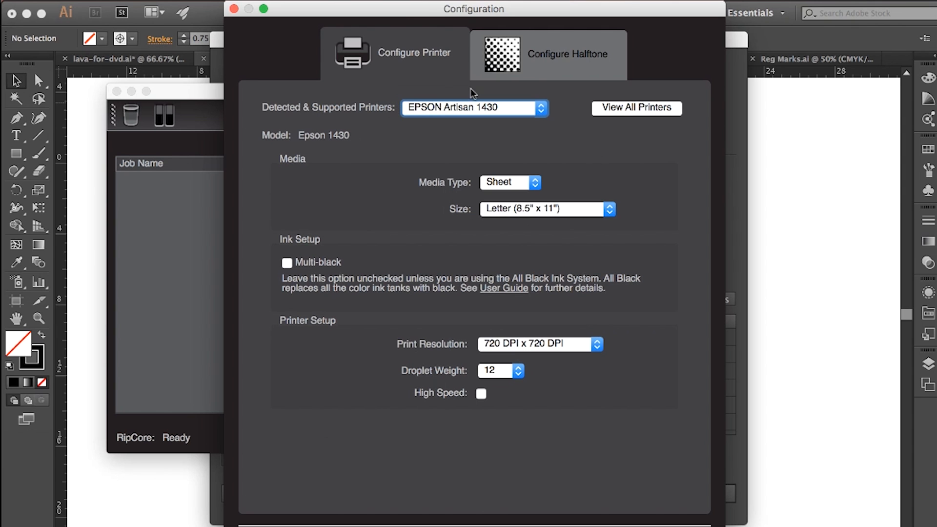
# Step: Set the sheet size to 13" x 19", enable Multi-black, review the halftone settings and apply the AccuRIP configuration
pyautogui.click(529, 207)
pyautogui.click(516, 290)
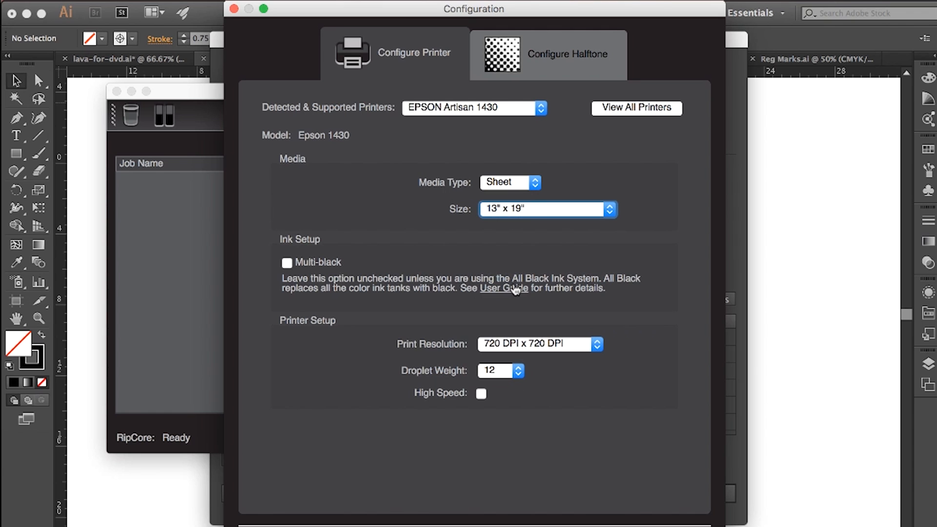
pyautogui.click(287, 264)
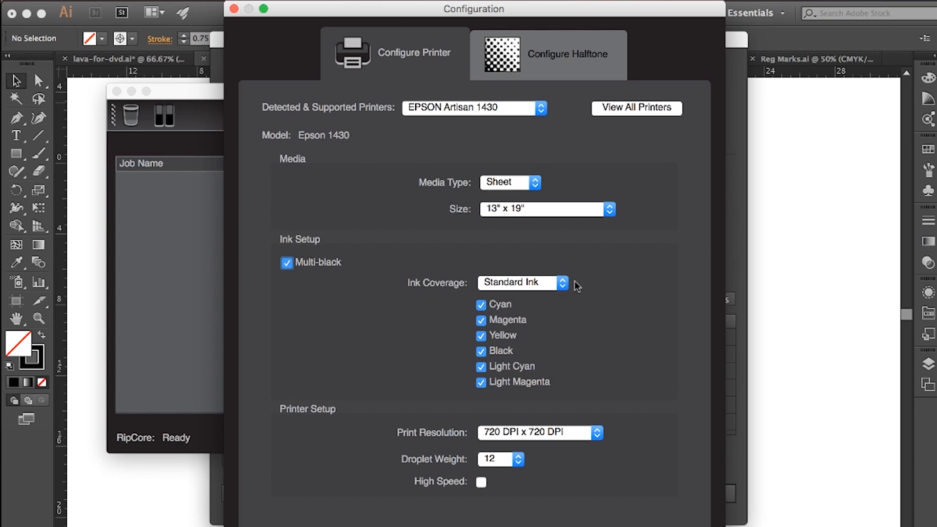
pyautogui.click(573, 63)
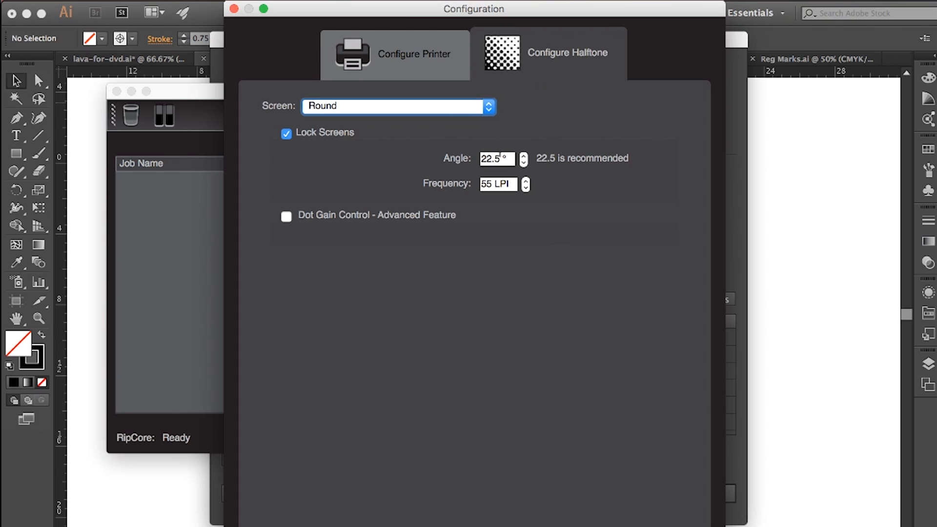
pyautogui.click(400, 58)
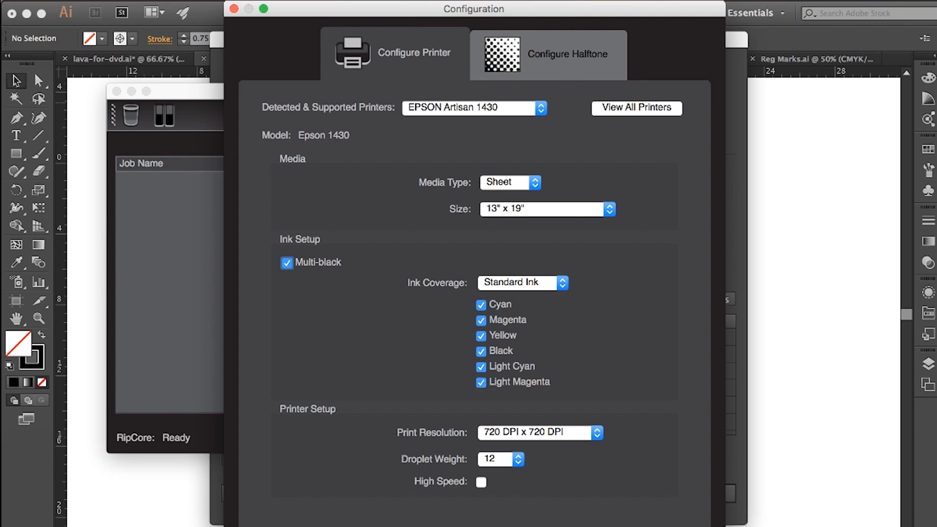
pyautogui.click(674, 526)
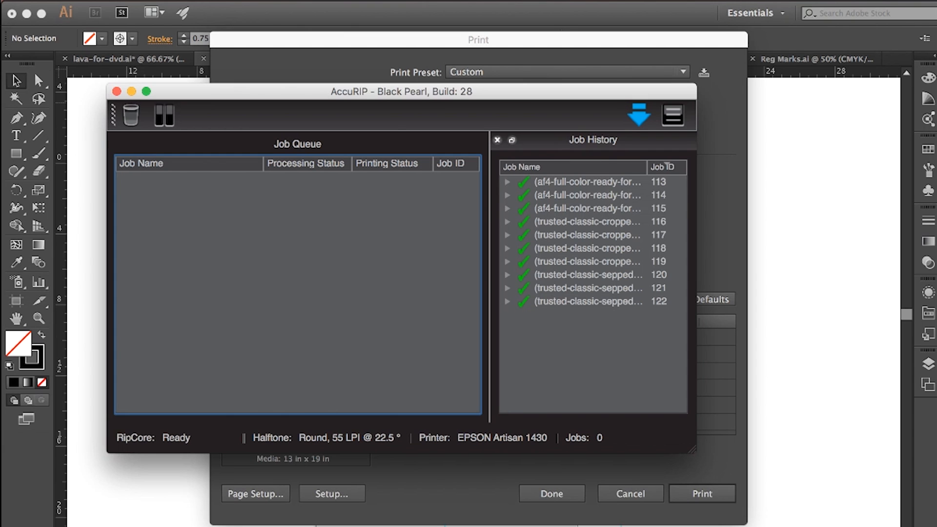
# Step: Return to Illustrator's print settings and print the spot colour separations
pyautogui.click(155, 495)
pyautogui.click(703, 493)
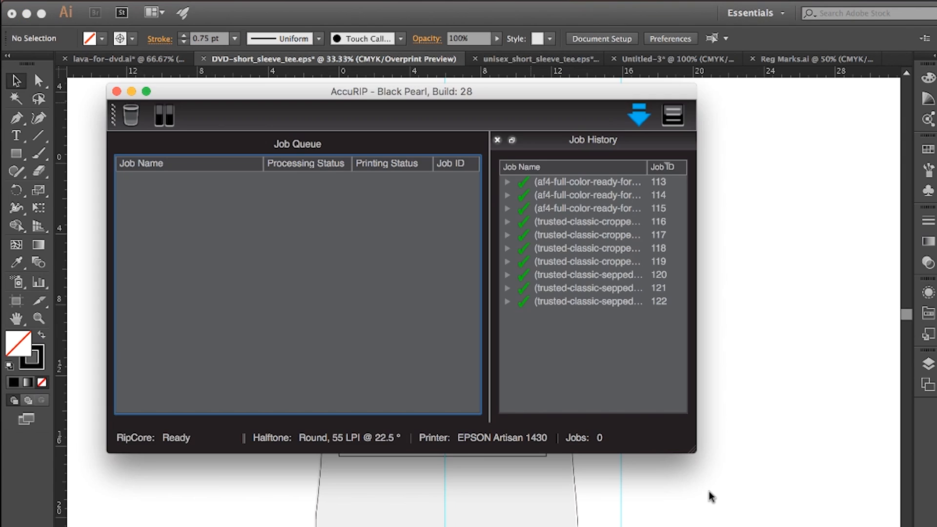
pyautogui.click(709, 493)
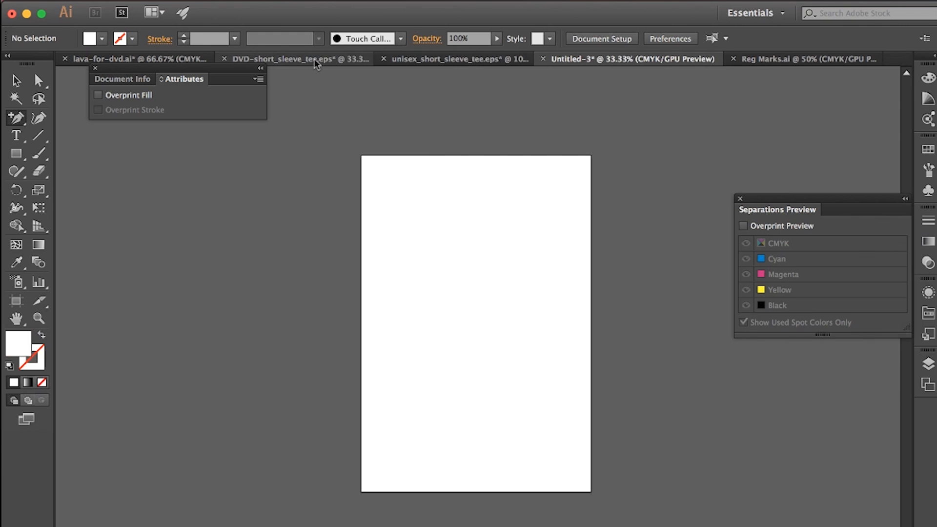
# Step: Copy the LAVA artwork with its registration marks from DVD-short_sleeve_tee.eps into Untitled-3, placing it in the artboard's upper half
pyautogui.click(315, 61)
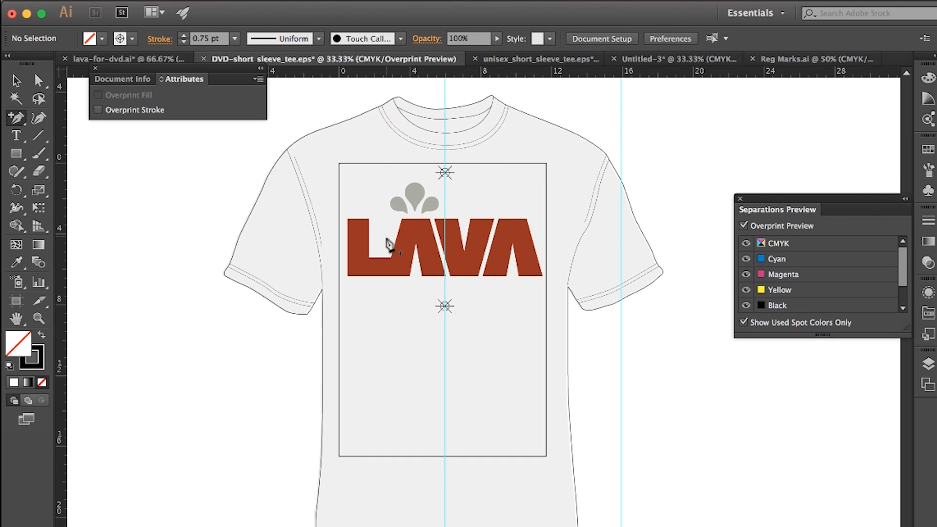
pyautogui.click(375, 261)
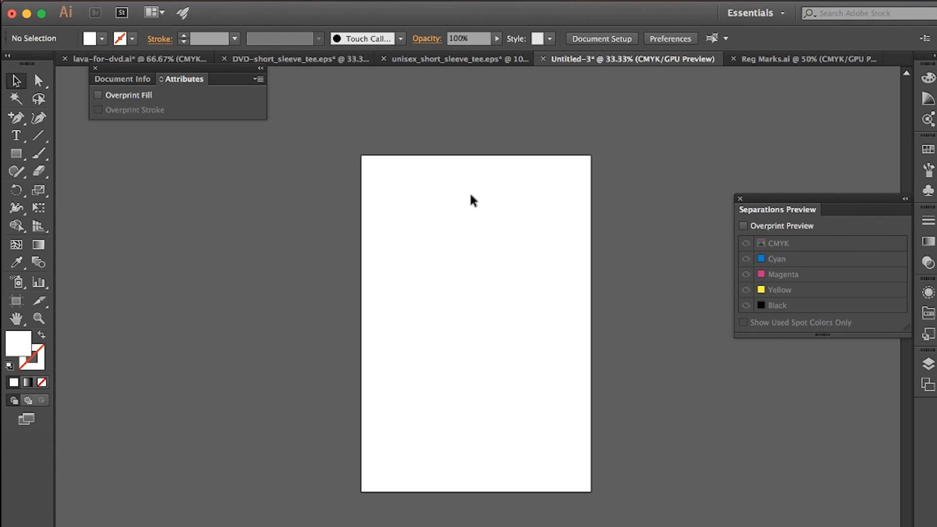
pyautogui.hotkey('ctrl', 'v')
pyautogui.moveTo(458, 306); pyautogui.dragTo(459, 246)
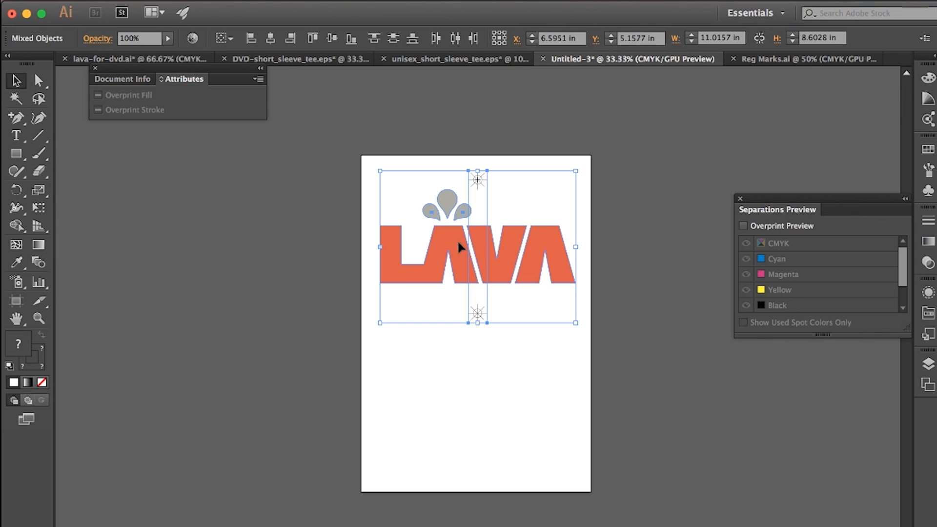
pyautogui.click(551, 333)
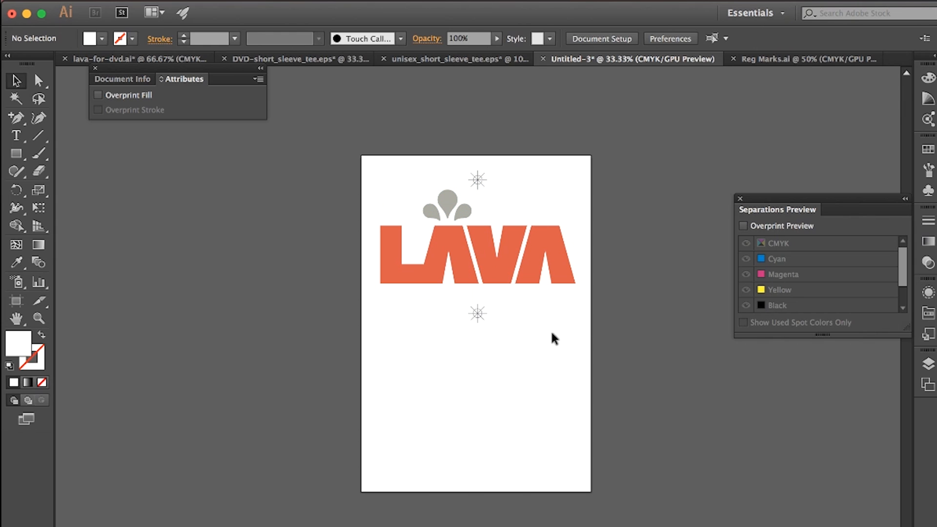
# Step: Fill the LAVA lettering and the three droplets above it with black
pyautogui.click(474, 279)
pyautogui.keyDown('shift'); pyautogui.click(443, 198); pyautogui.keyUp('shift')
pyautogui.keyDown('shift'); pyautogui.click(433, 207); pyautogui.keyUp('shift')
pyautogui.keyDown('shift'); pyautogui.click(466, 216); pyautogui.keyUp('shift')
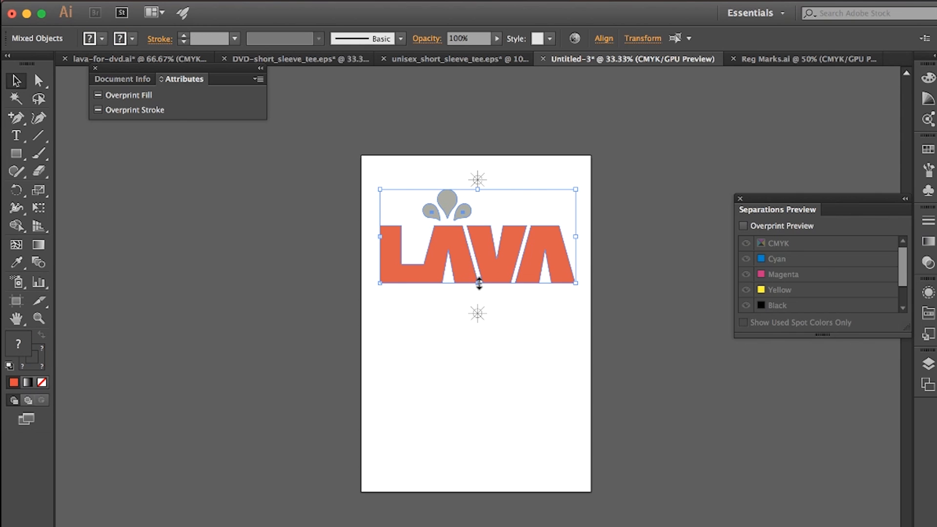
pyautogui.click(102, 39)
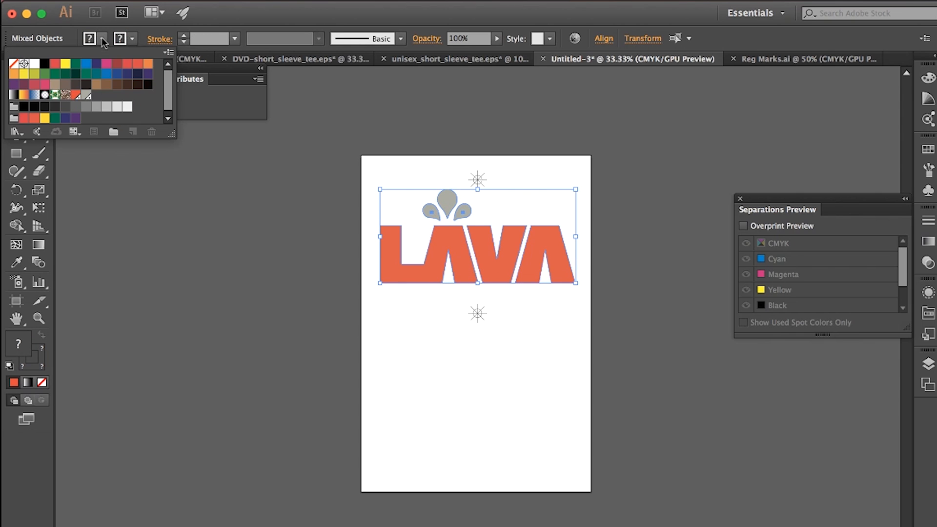
pyautogui.click(44, 63)
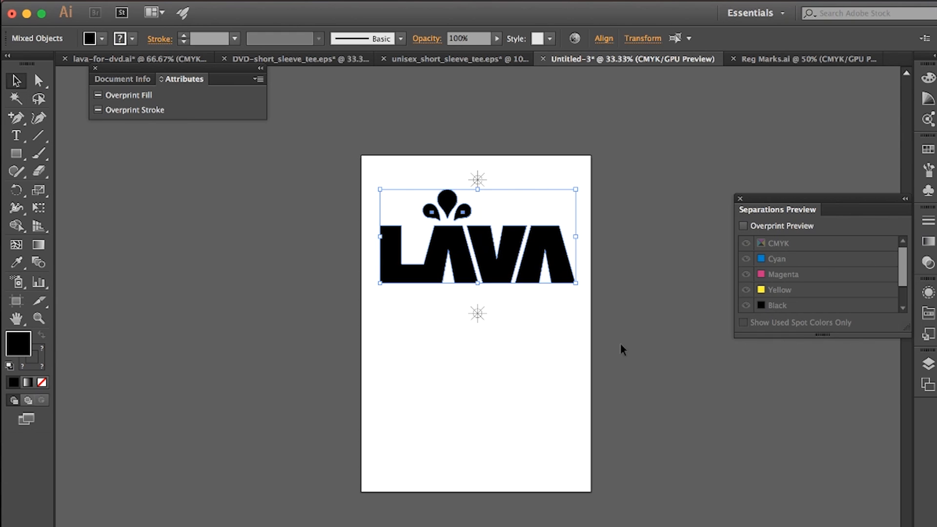
# Step: Duplicate the LAVA lettering and both registration marks without the droplets into the artboard's lower half, lined up beneath the original
pyautogui.click(477, 313)
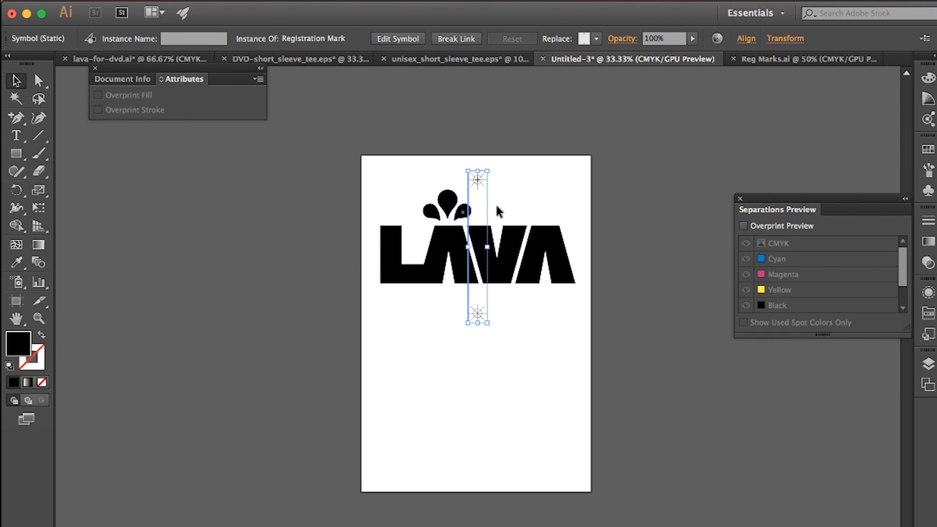
pyautogui.keyDown('shift'); pyautogui.click(451, 262); pyautogui.keyUp('shift')
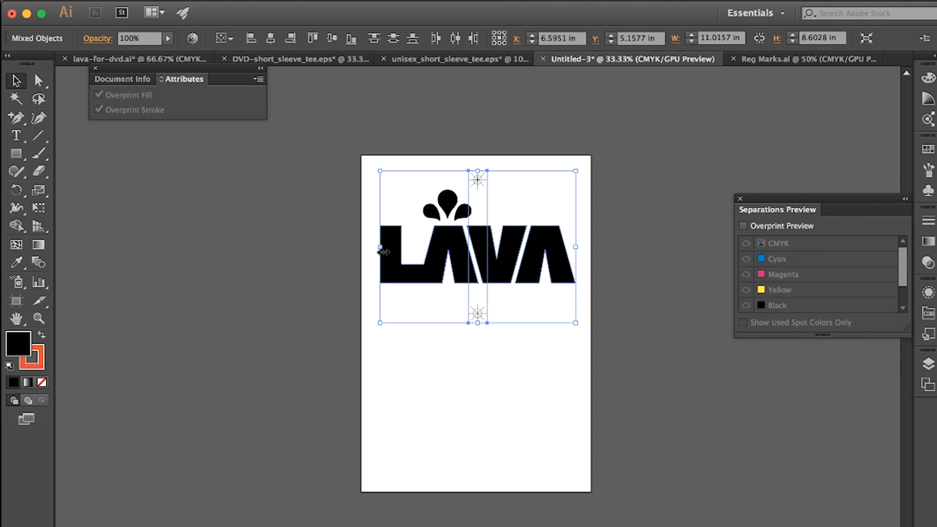
pyautogui.moveTo(409, 264); pyautogui.dragTo(438, 426)
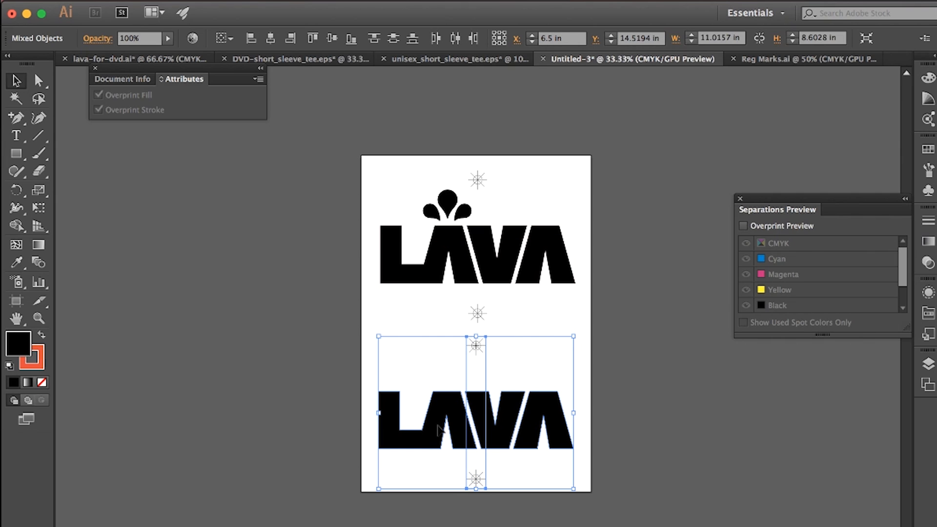
pyautogui.press('Right')
pyautogui.press('Right')
pyautogui.press('Right')
pyautogui.press('Right')
pyautogui.press('Right')
pyautogui.press('Right')
pyautogui.press('Right')
pyautogui.press('Right')
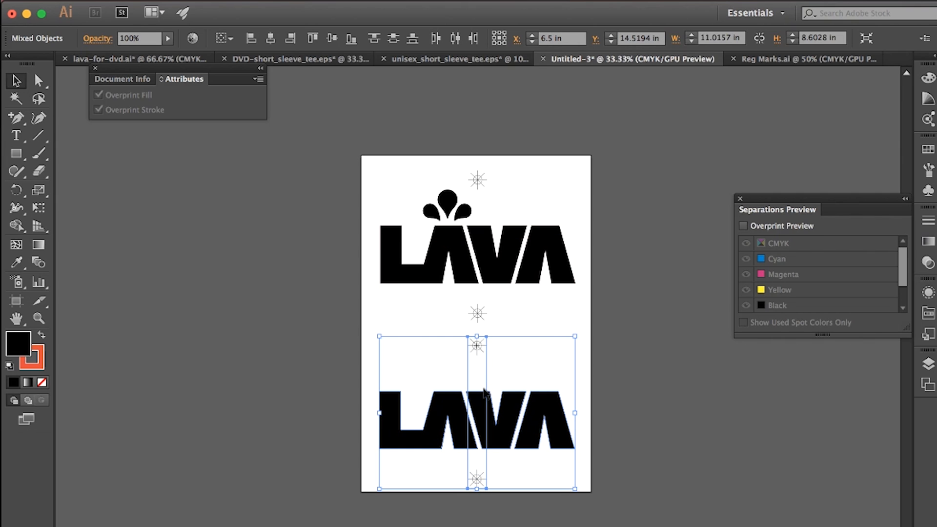
pyautogui.click(637, 370)
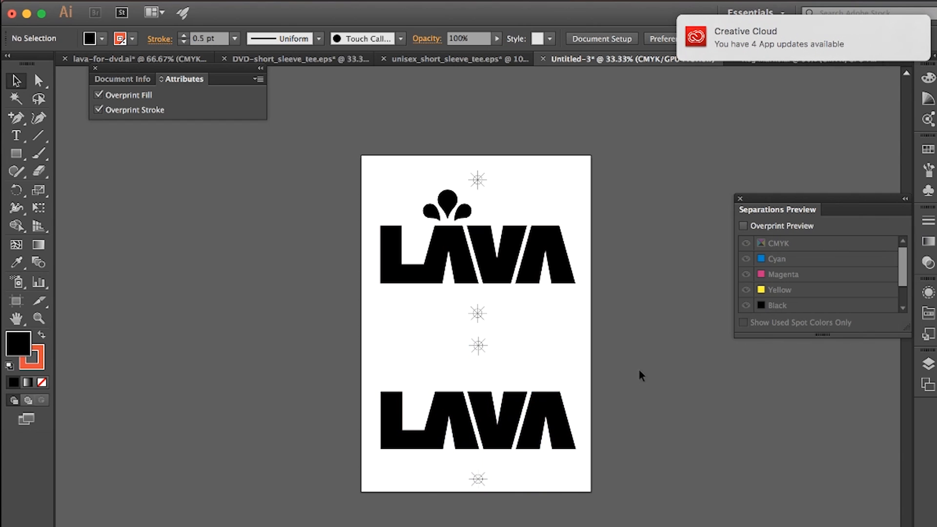
# Step: Set the outline of the lower LAVA lettering to the Black swatch
pyautogui.click(466, 448)
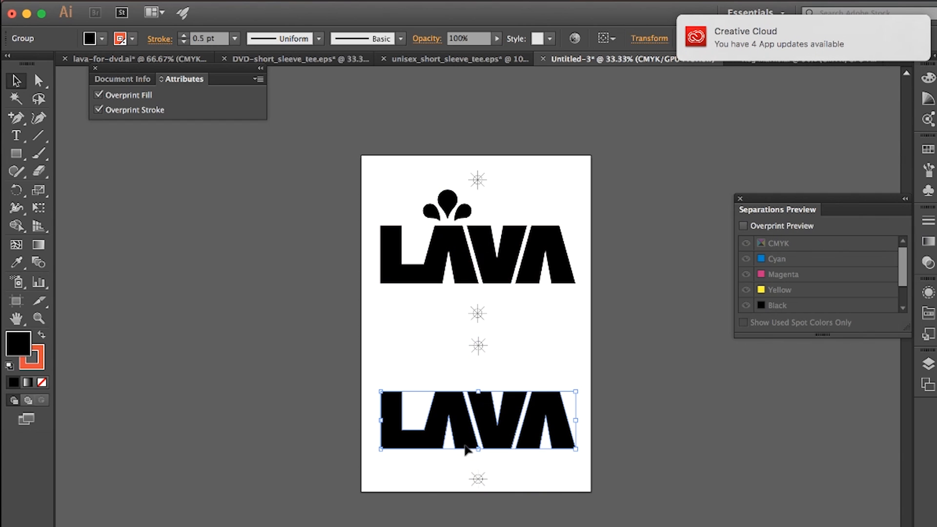
pyautogui.click(132, 38)
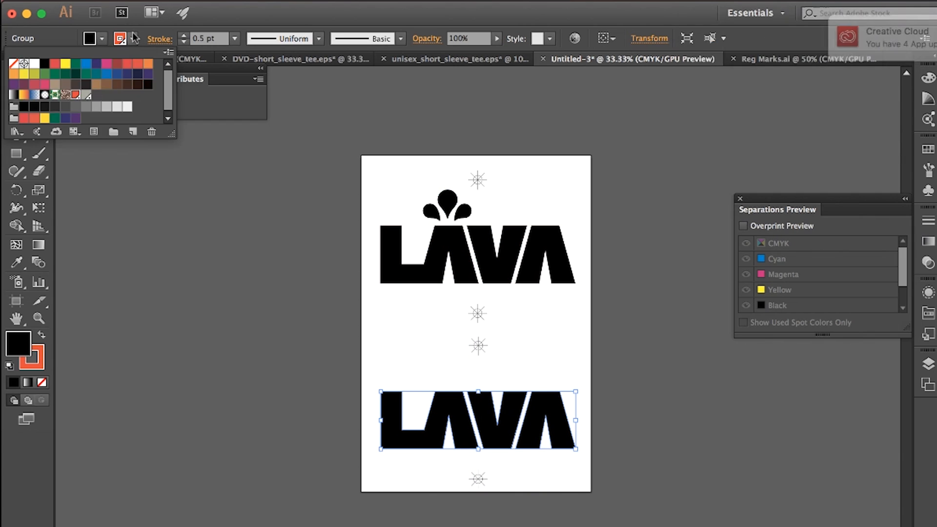
pyautogui.click(44, 65)
pyautogui.click(250, 286)
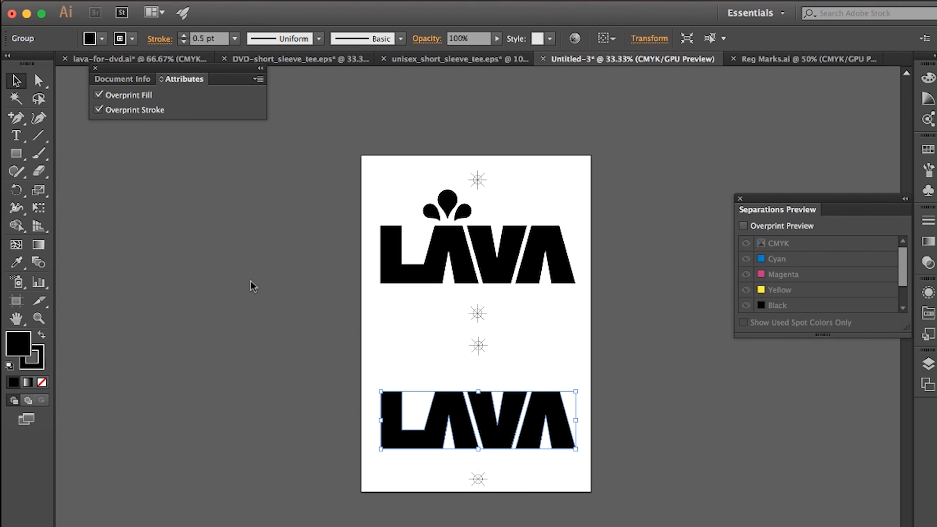
pyautogui.click(658, 399)
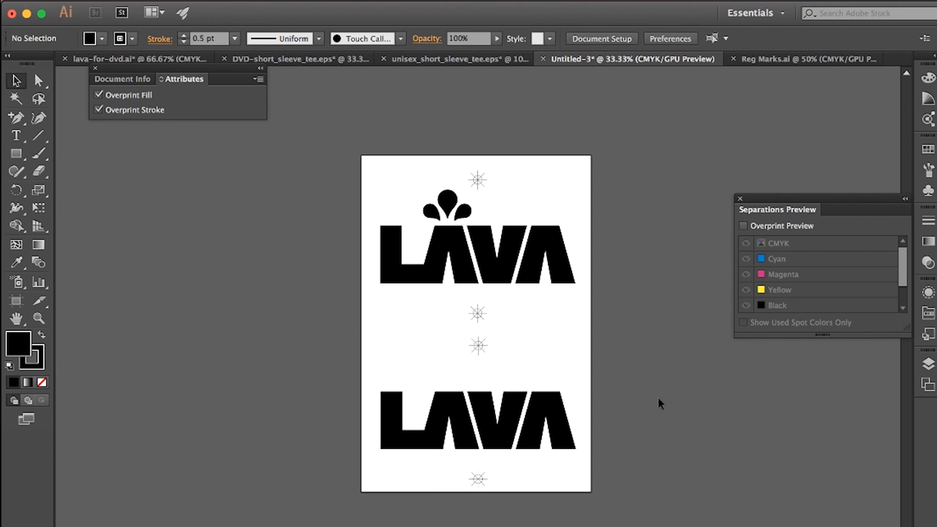
# Step: Open the print settings for the black artwork and choose the EPSON Artisan 1430 as the printer
pyautogui.click(128, 2)
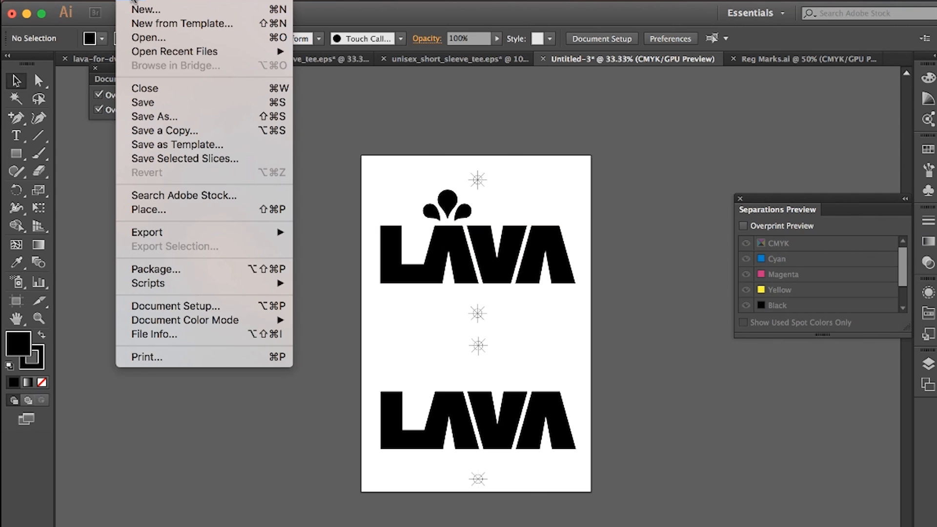
pyautogui.click(156, 361)
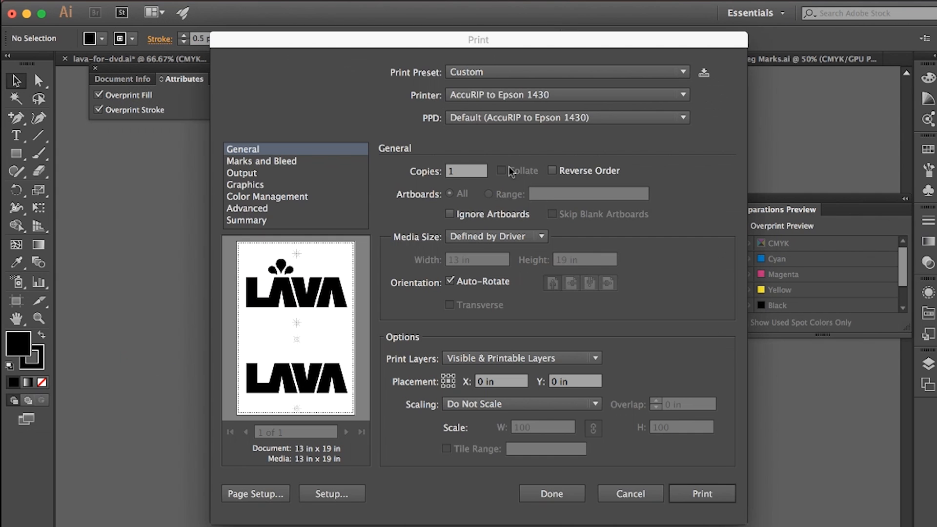
pyautogui.click(507, 94)
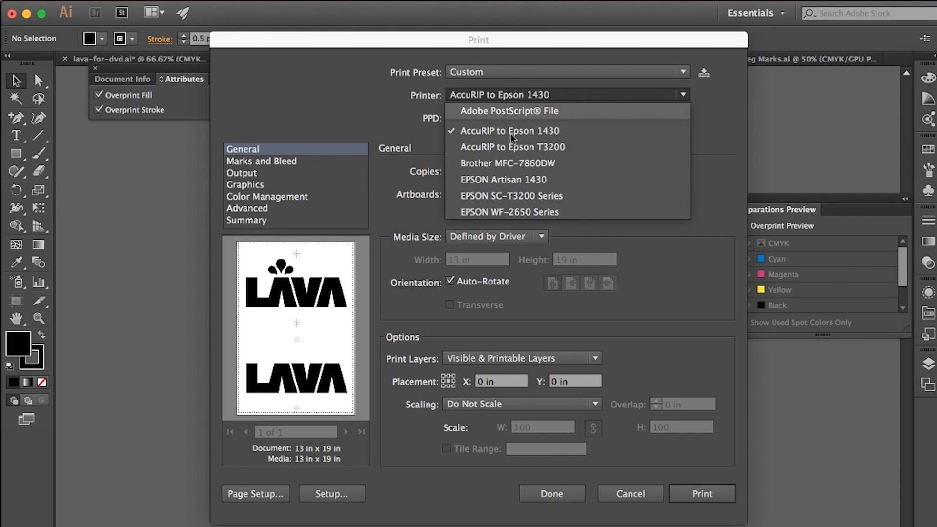
pyautogui.click(517, 180)
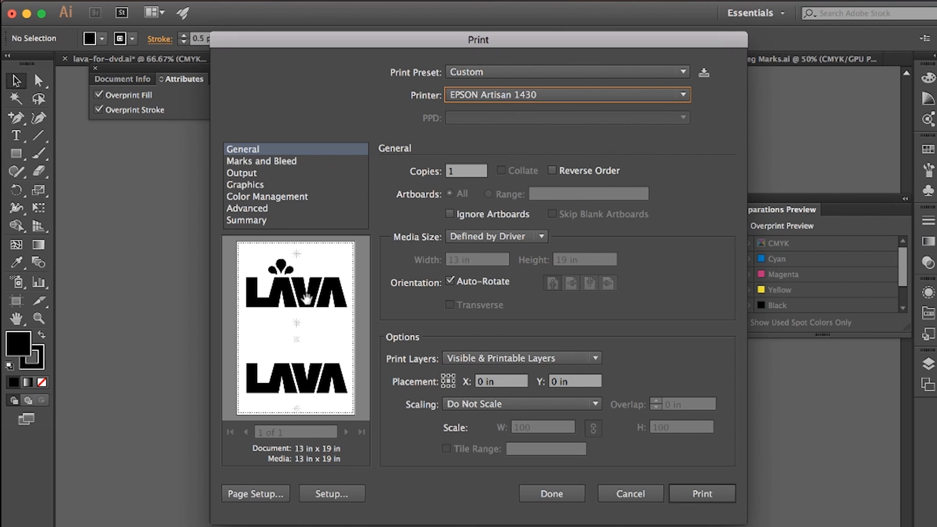
# Step: Confirm the page setup with Super B/A3 paper, check the output ink options and keep the print settings without printing
pyautogui.click(252, 494)
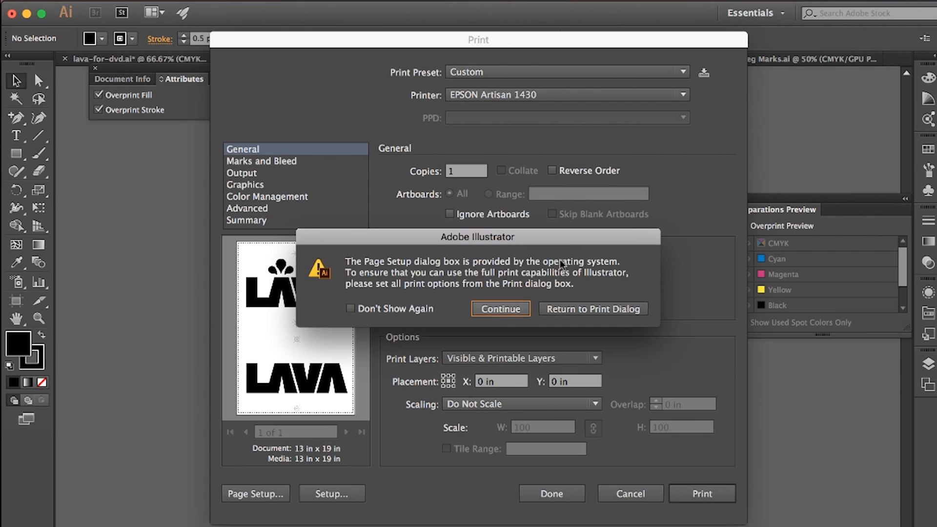
pyautogui.click(505, 309)
pyautogui.click(537, 299)
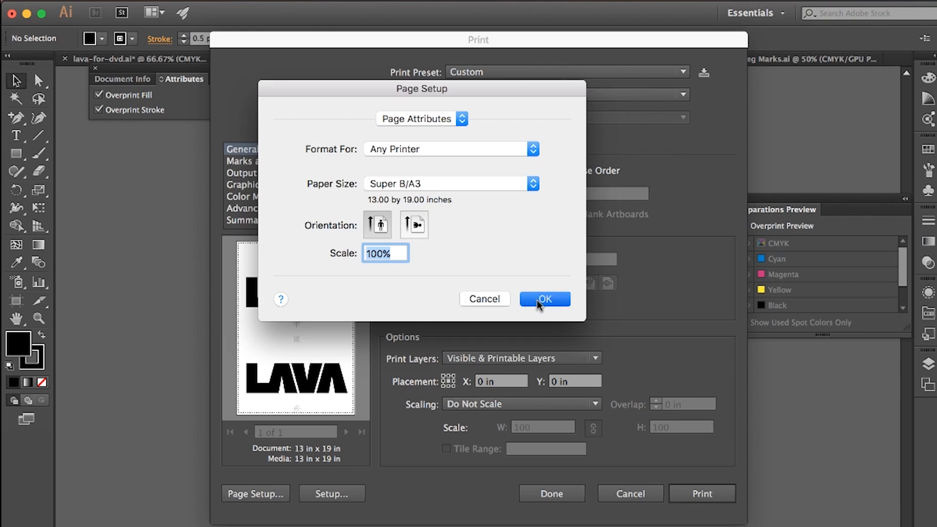
pyautogui.click(250, 175)
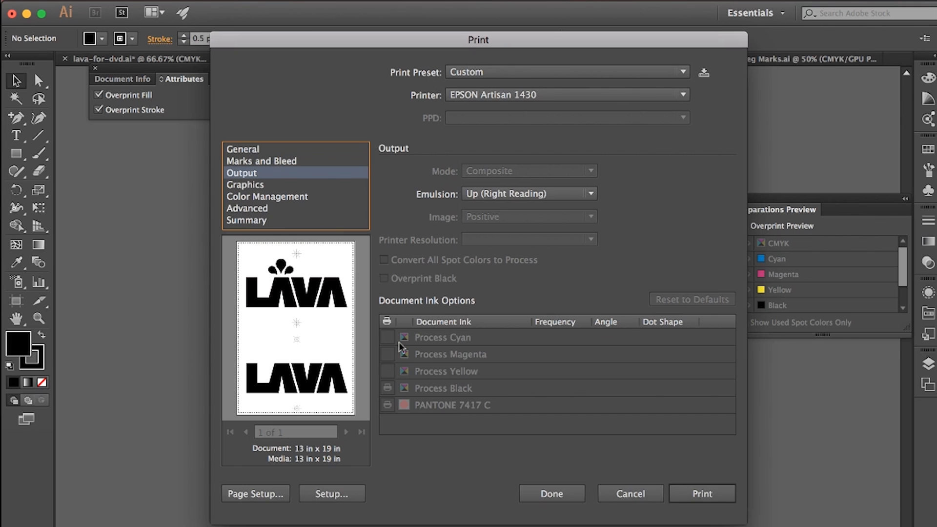
pyautogui.click(561, 499)
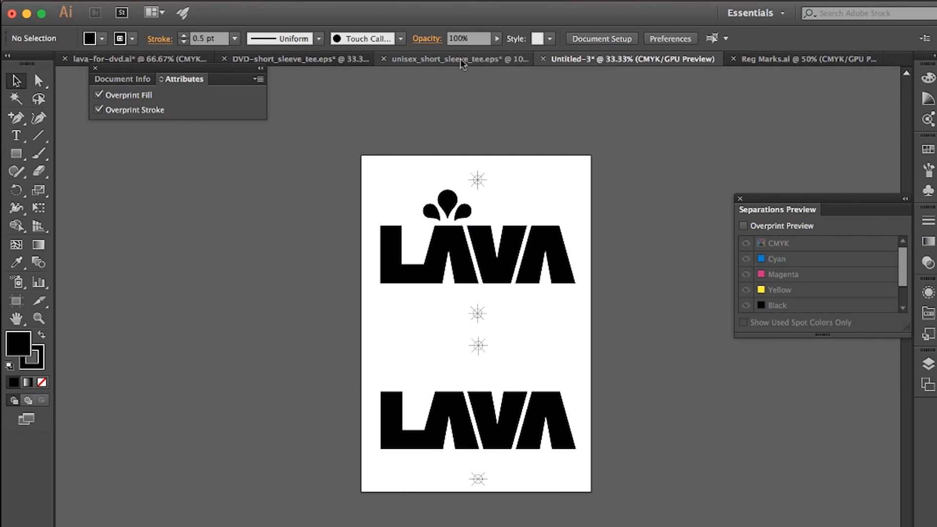
# Step: Compare the spot colour T-shirt artwork in DVD-short_sleeve_tee.eps with the black version in Untitled-3
pyautogui.click(303, 59)
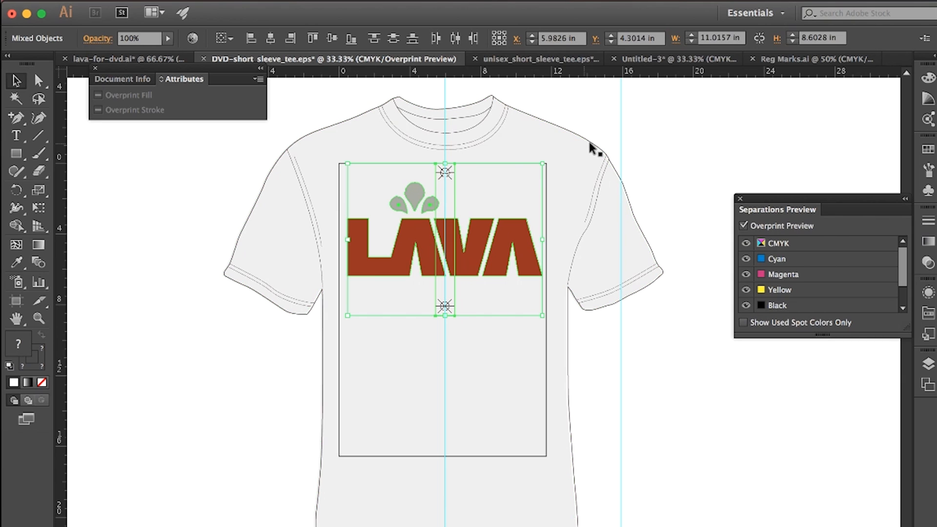
pyautogui.click(642, 57)
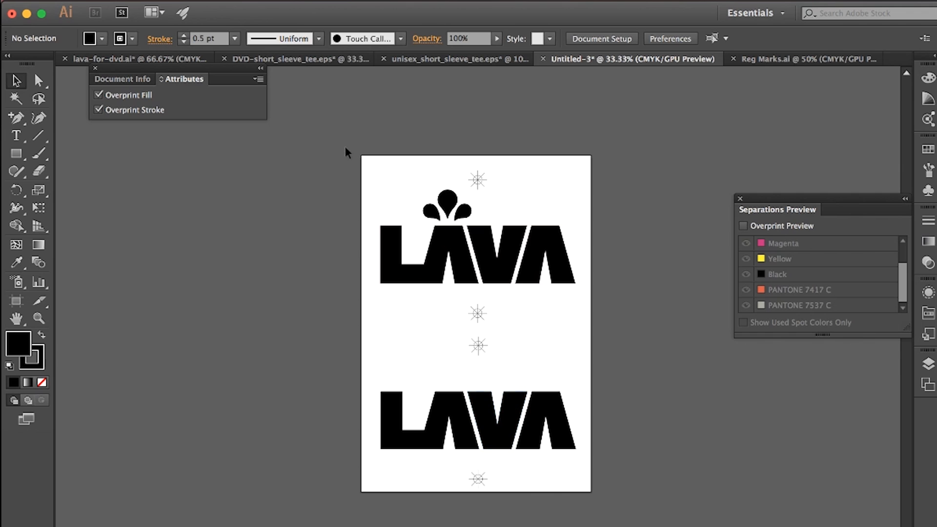
pyautogui.click(299, 60)
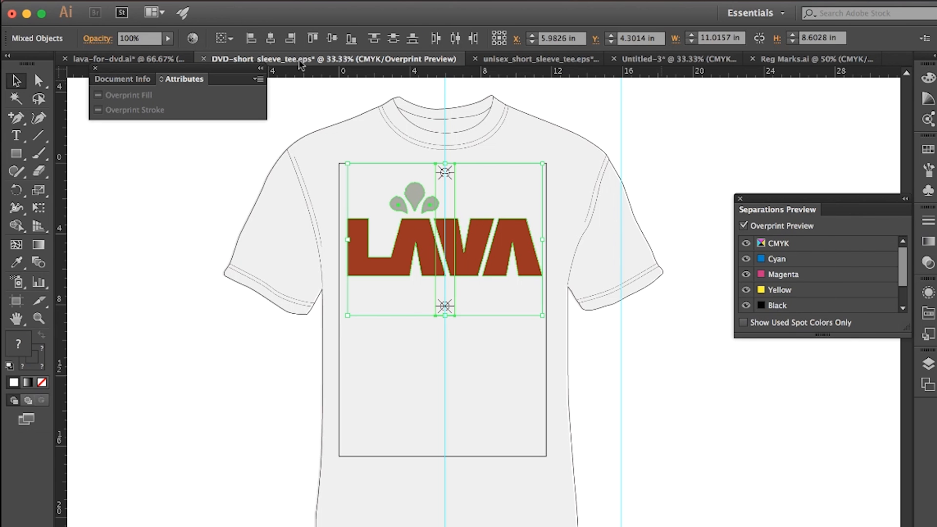
pyautogui.click(196, 218)
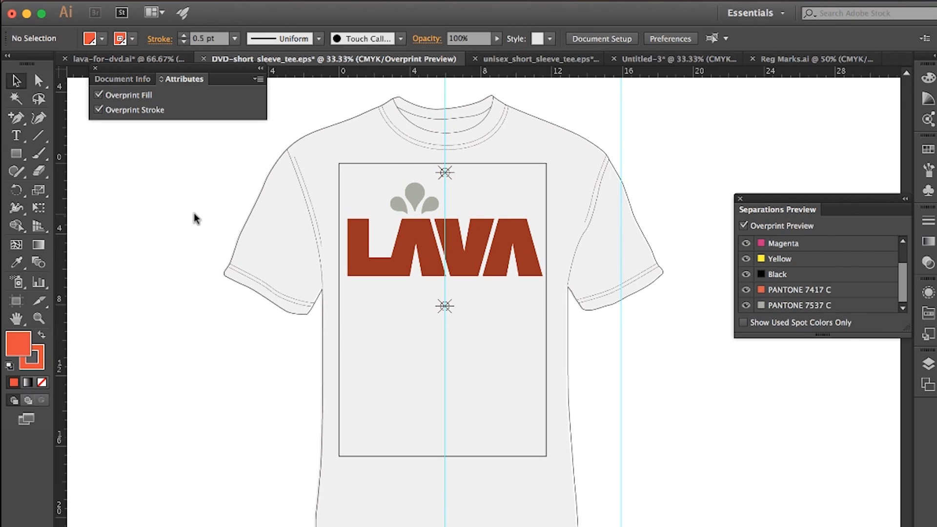
# Step: Switch to Photoshop and bring up the moon artwork in ryonet-white-ink-moon-for-dvd.psd
pyautogui.hotkey('ctrl', 'Up')
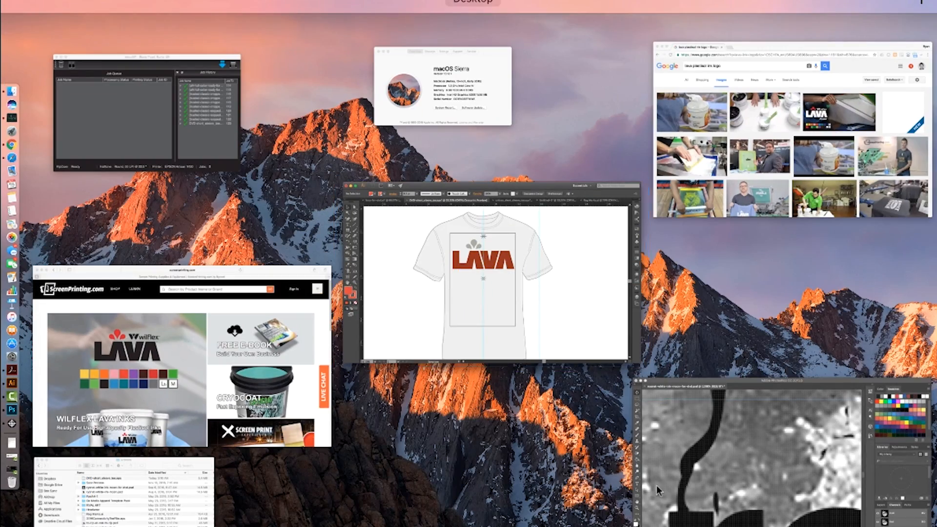
pyautogui.click(690, 490)
pyautogui.press('super+minus')
pyautogui.press('super+minus')
pyautogui.press('super+minus')
pyautogui.press('super+minus')
pyautogui.press('super+minus')
pyautogui.press('super+minus')
pyautogui.press('super+minus')
pyautogui.press('super+minus')
pyautogui.press('super+minus')
pyautogui.press('super+minus')
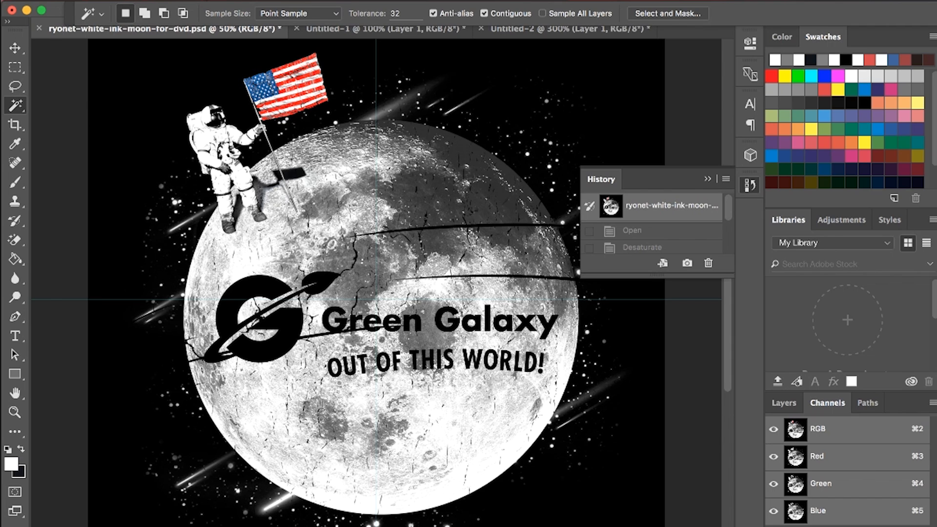
# Step: Try an image resolution of 300 pixels/inch for the moon artwork, and set it back to 250
pyautogui.click(202, 0)
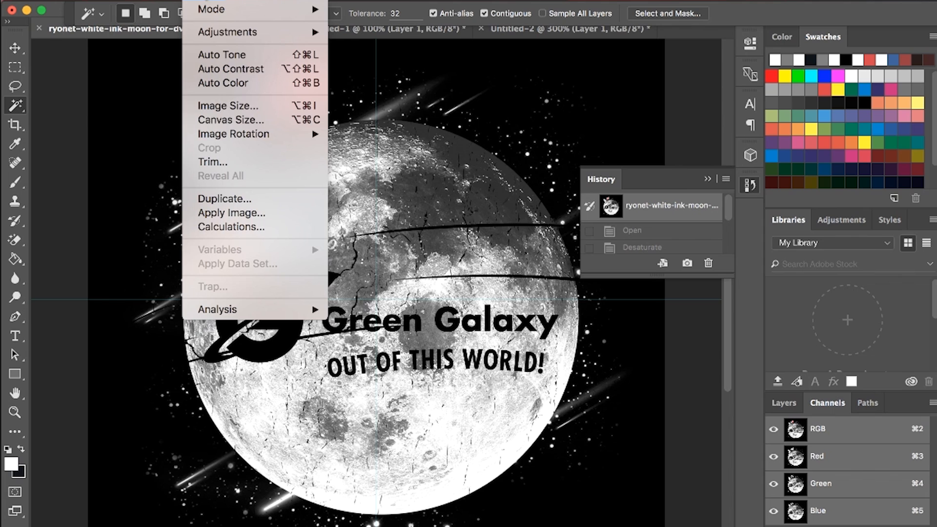
pyautogui.click(235, 105)
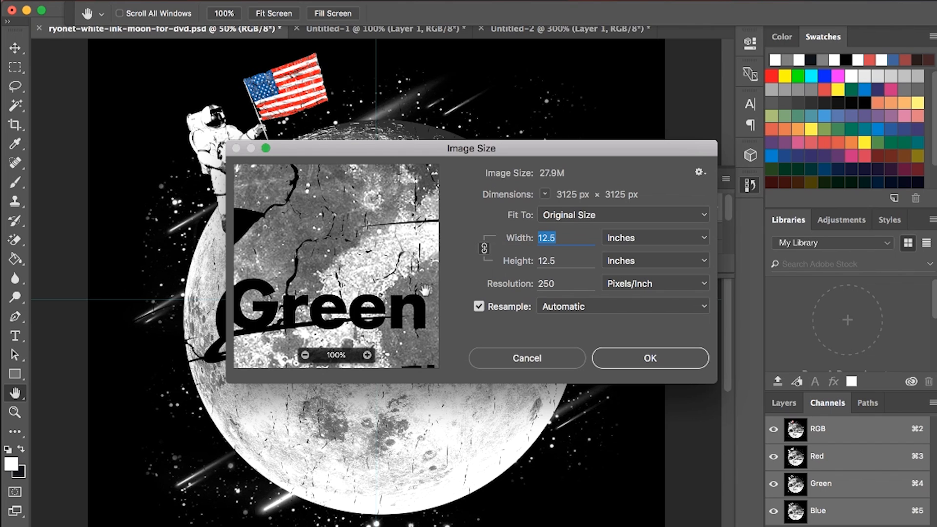
pyautogui.press('Tab')
pyautogui.press('Tab')
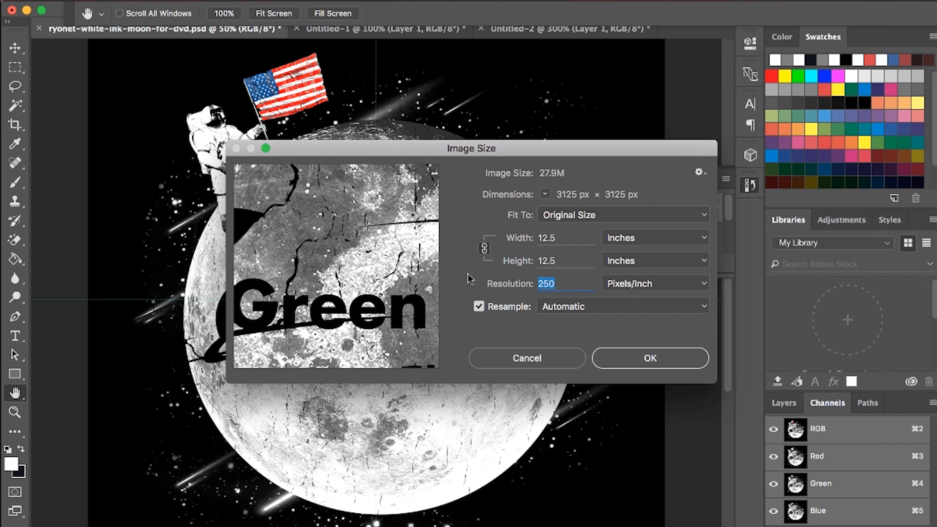
pyautogui.write('300')
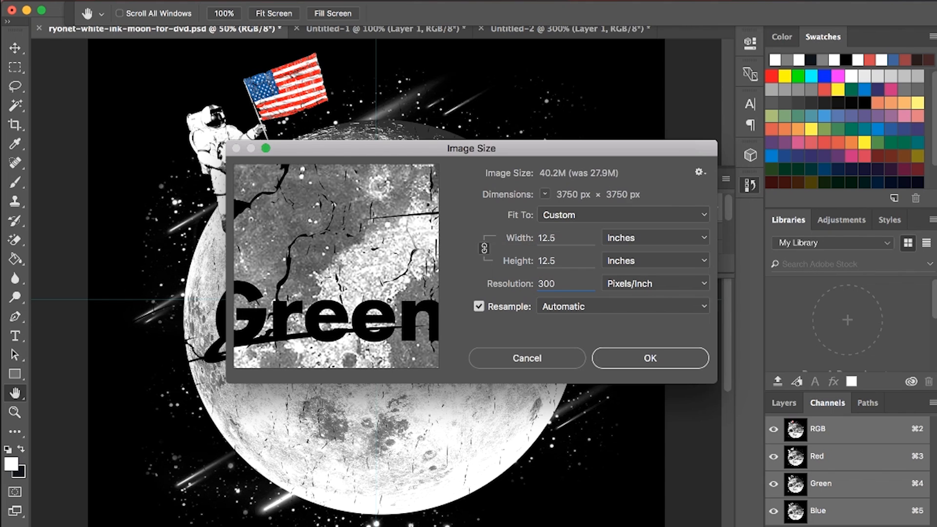
pyautogui.press('BackSpace')
pyautogui.press('BackSpace')
pyautogui.press('BackSpace')
pyautogui.write('250')
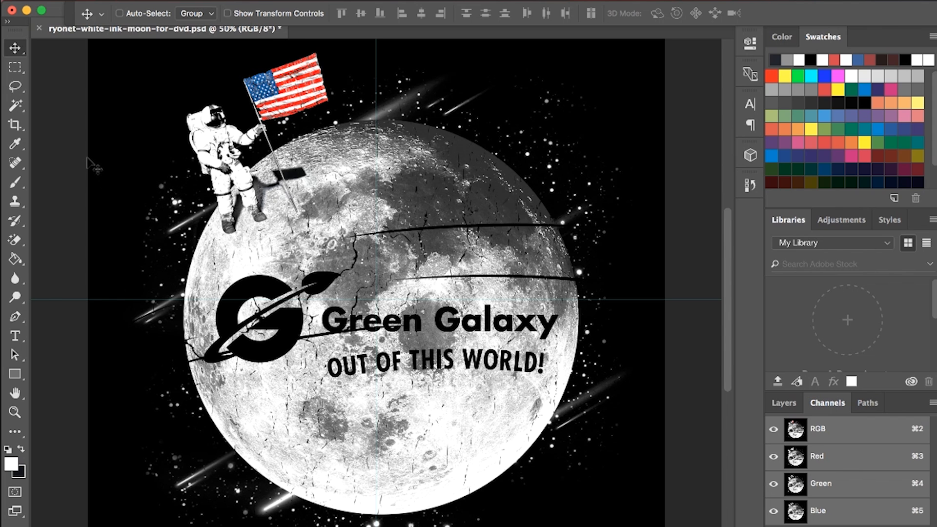
# Step: Desaturate the moon artwork so the astronaut's flag loses its colour
pyautogui.press('super+minus')
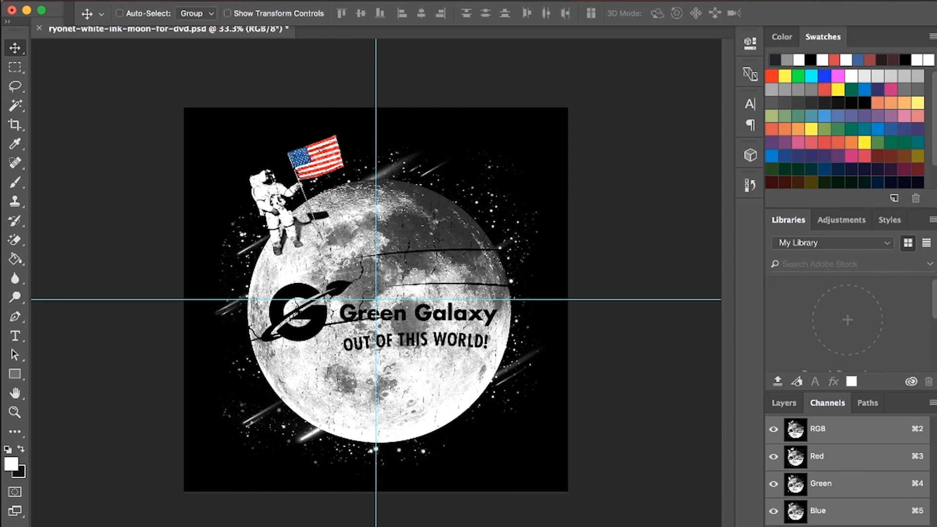
pyautogui.click(215, 2)
pyautogui.moveTo(207, 12)
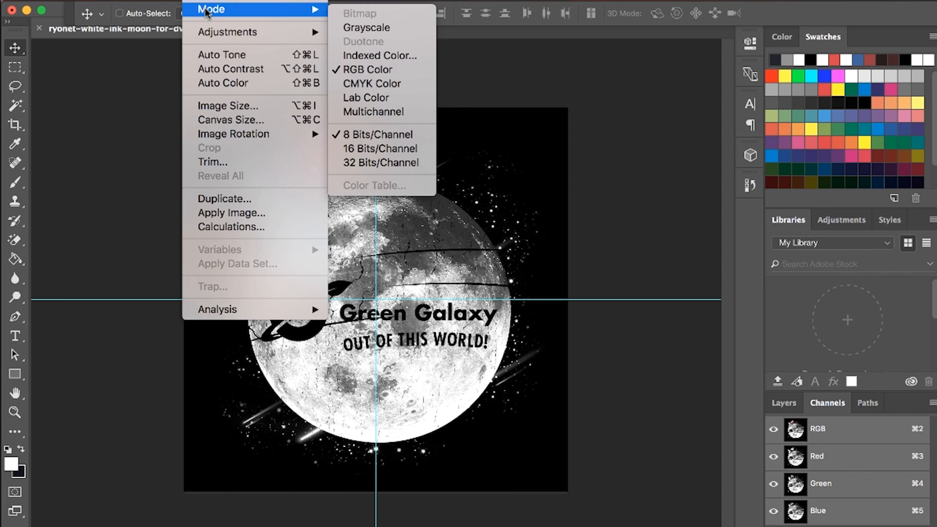
pyautogui.moveTo(213, 33)
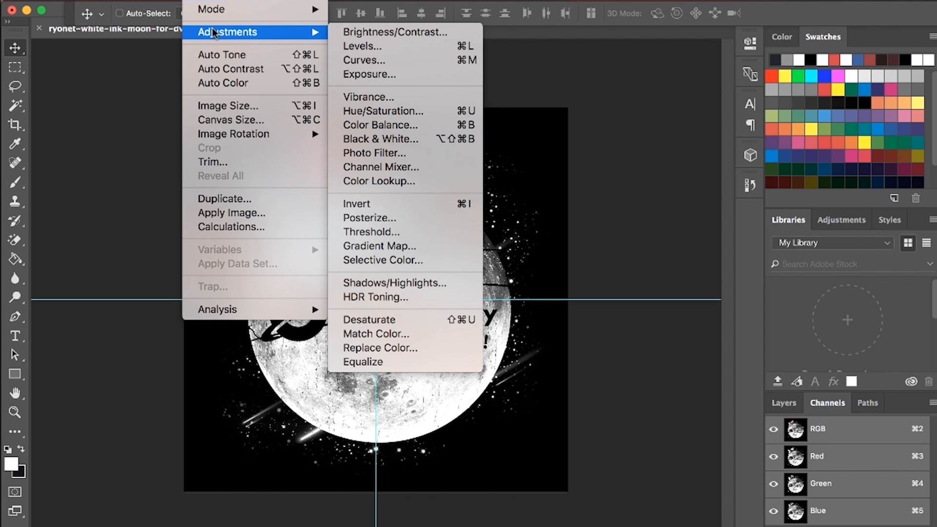
pyautogui.moveTo(252, 1)
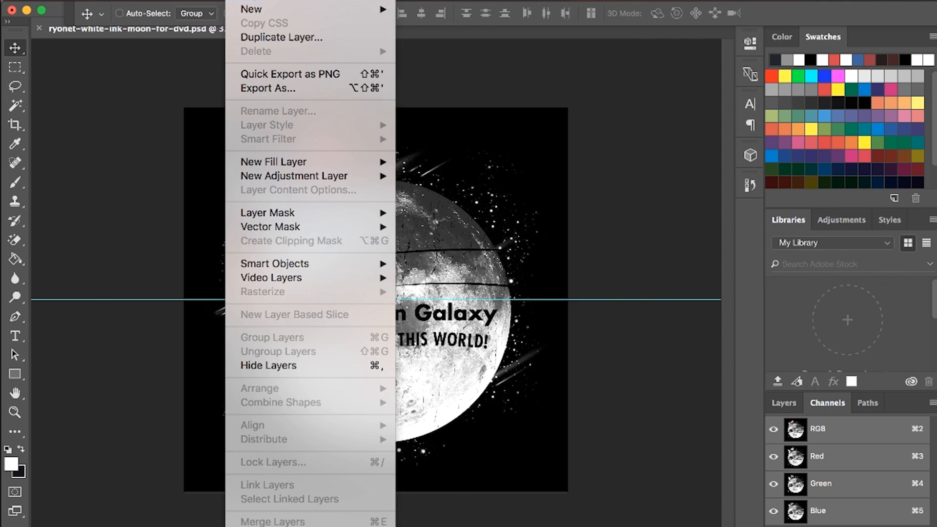
pyautogui.moveTo(336, 1)
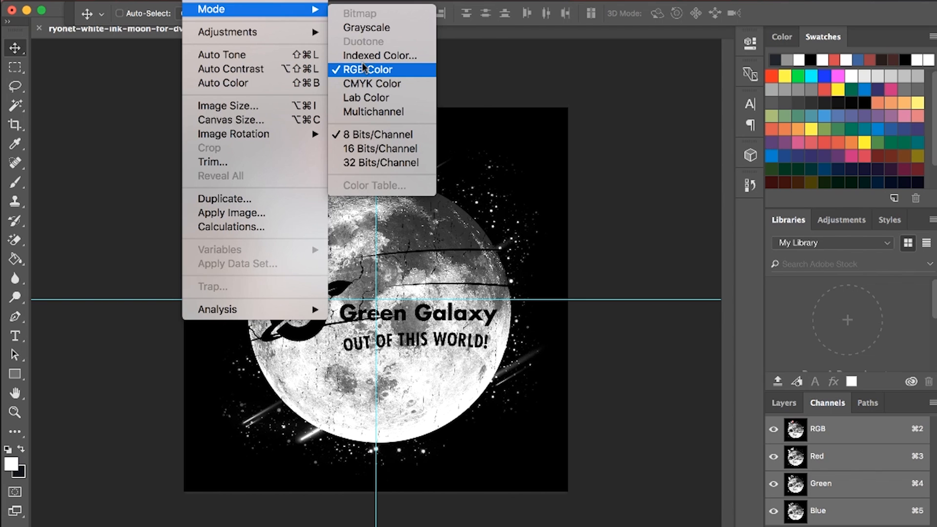
pyautogui.moveTo(267, 38)
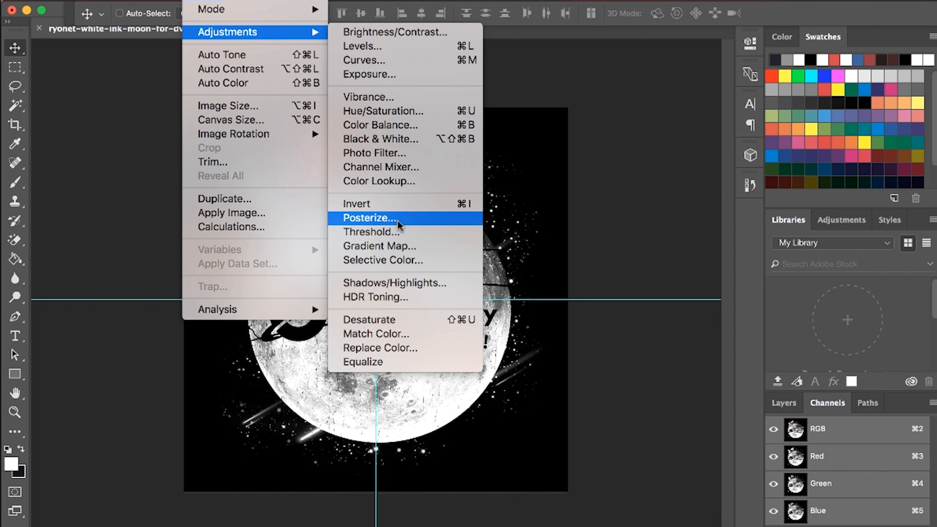
pyautogui.click(380, 320)
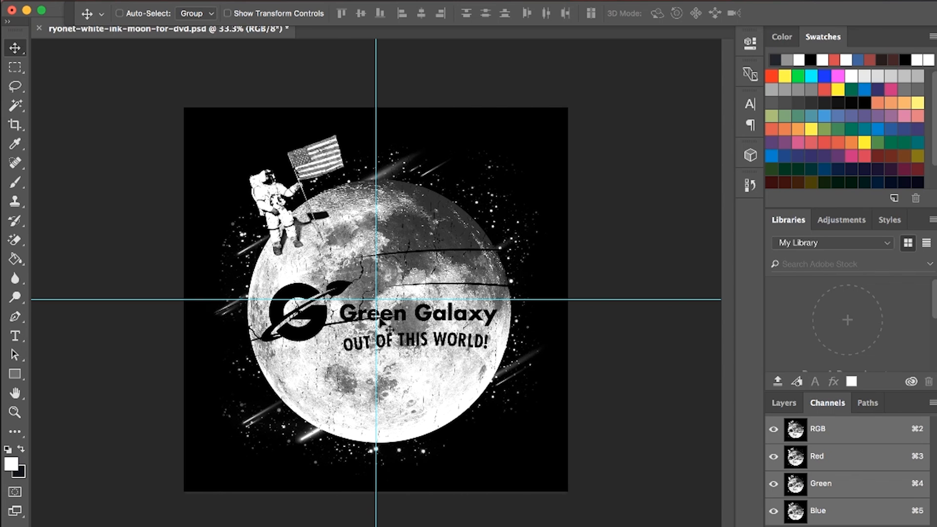
# Step: Try inverting the moon artwork's colours, and invert them back
pyautogui.click(202, 1)
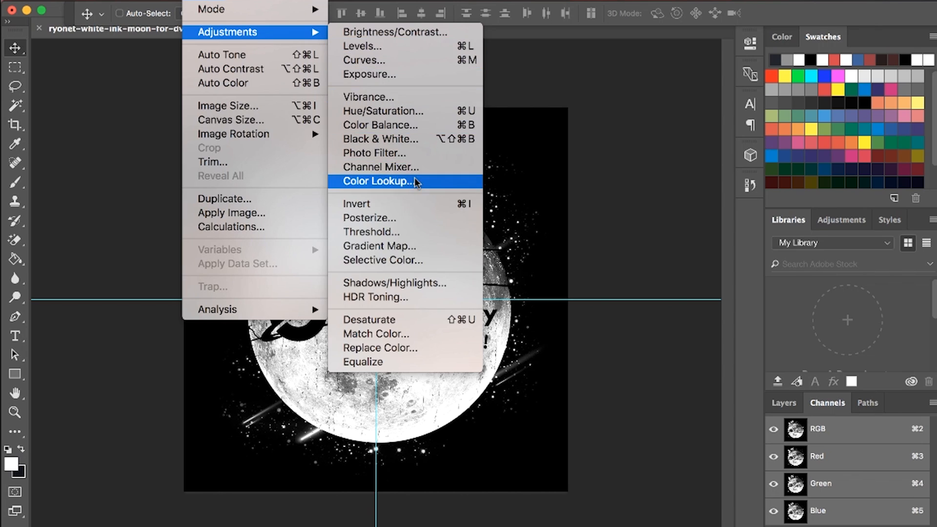
pyautogui.click(398, 201)
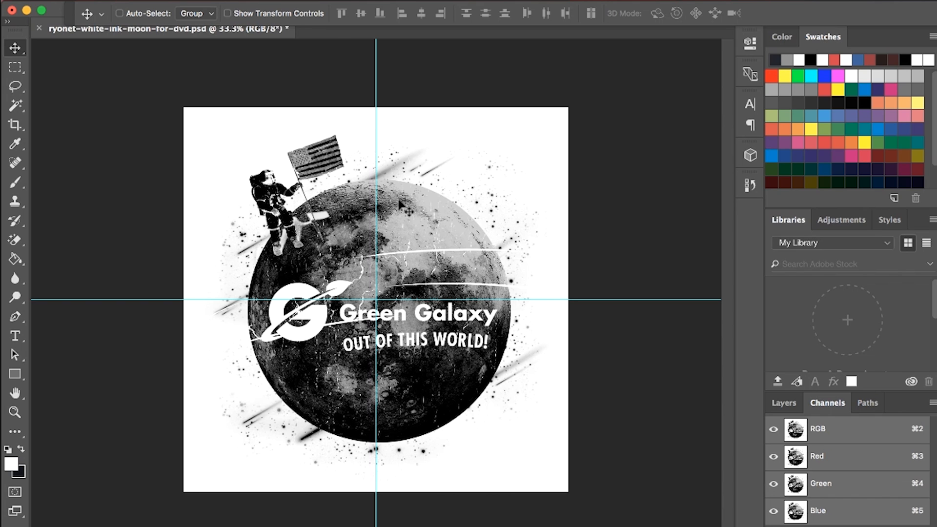
pyautogui.press('super+i')
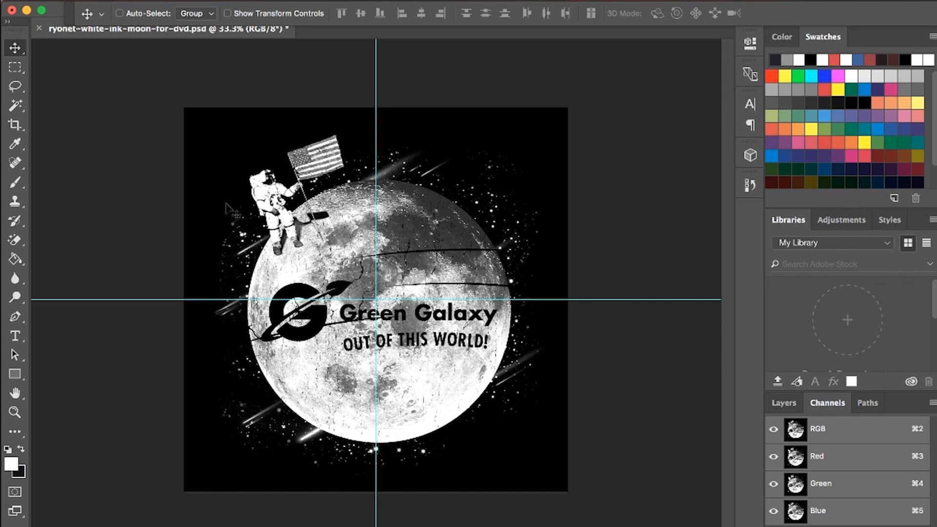
# Step: Start a Color Range selection by sampling the astronaut's white suit, with Fuzziness set to 200
pyautogui.click(785, 403)
pyautogui.click(832, 405)
pyautogui.click(15, 104)
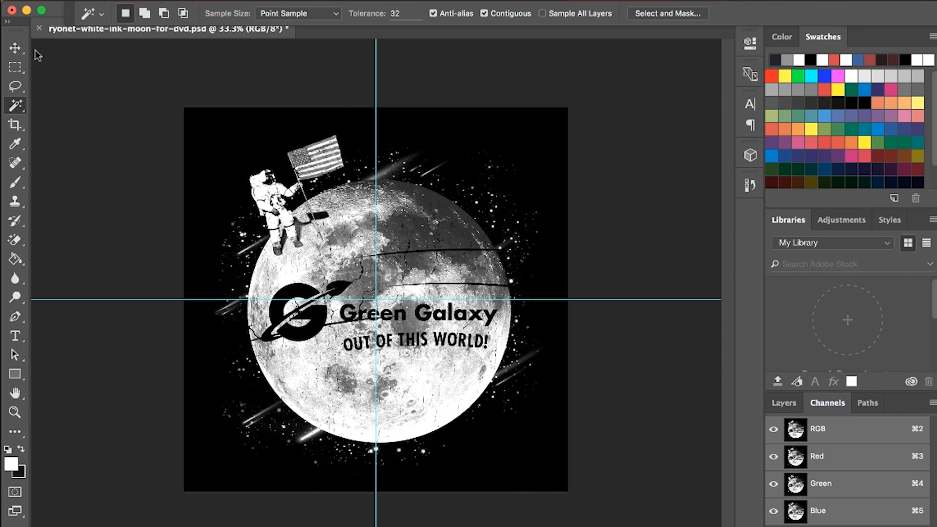
pyautogui.rightClick(267, 145)
pyautogui.click(343, 276)
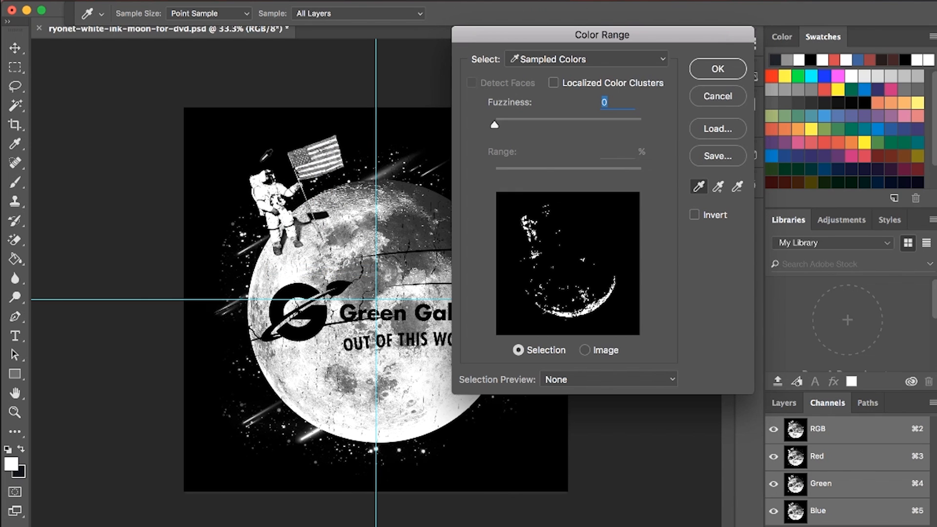
pyautogui.click(265, 194)
pyautogui.moveTo(495, 126); pyautogui.dragTo(702, 136)
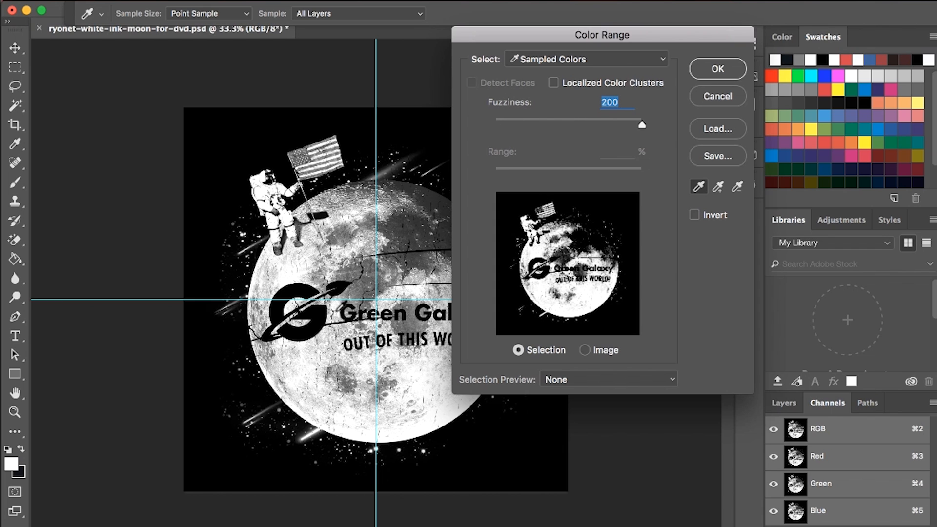
# Step: Sample more tones on the moon for the Color Range, and apply it with the selection inverted
pyautogui.click(287, 277)
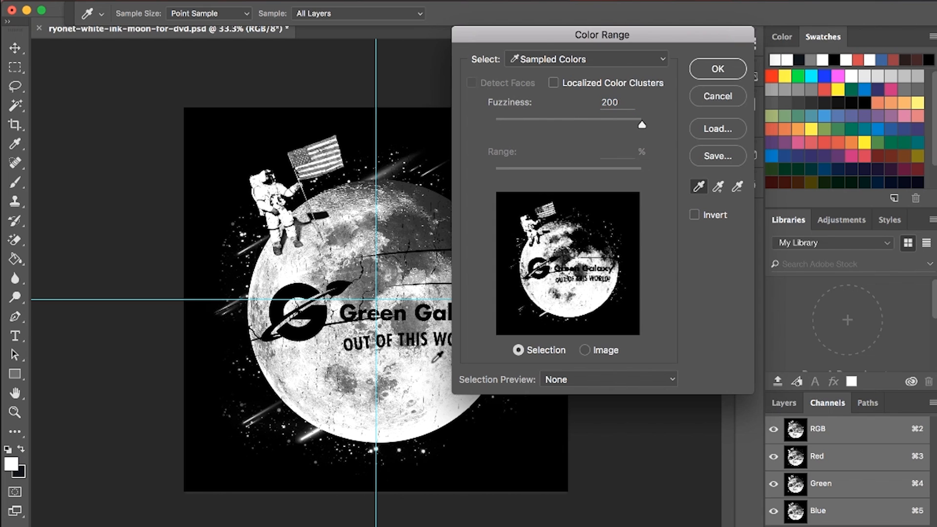
pyautogui.click(646, 125)
pyautogui.press('super+plus')
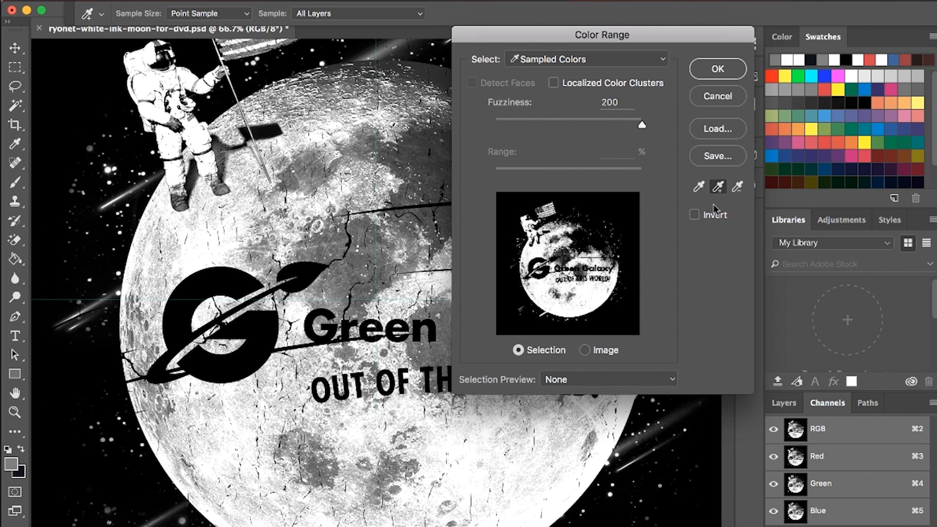
pyautogui.click(194, 263)
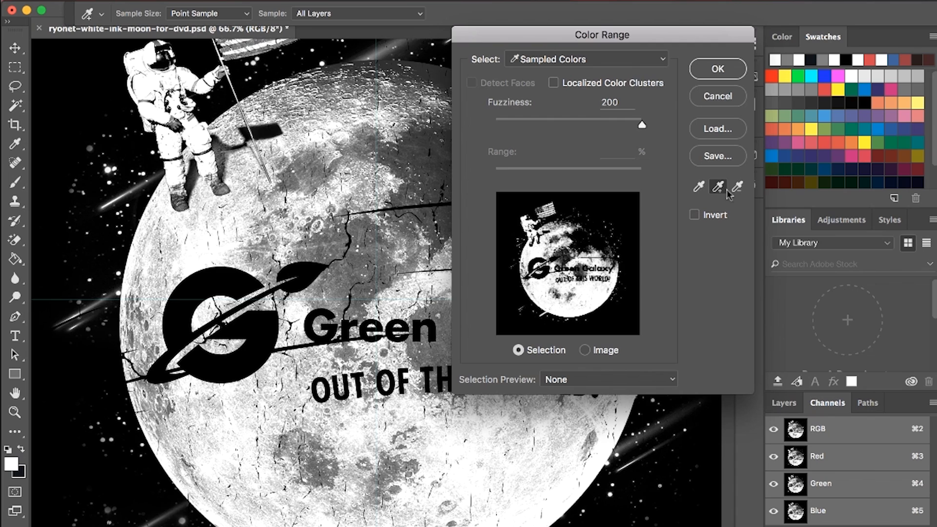
pyautogui.click(693, 216)
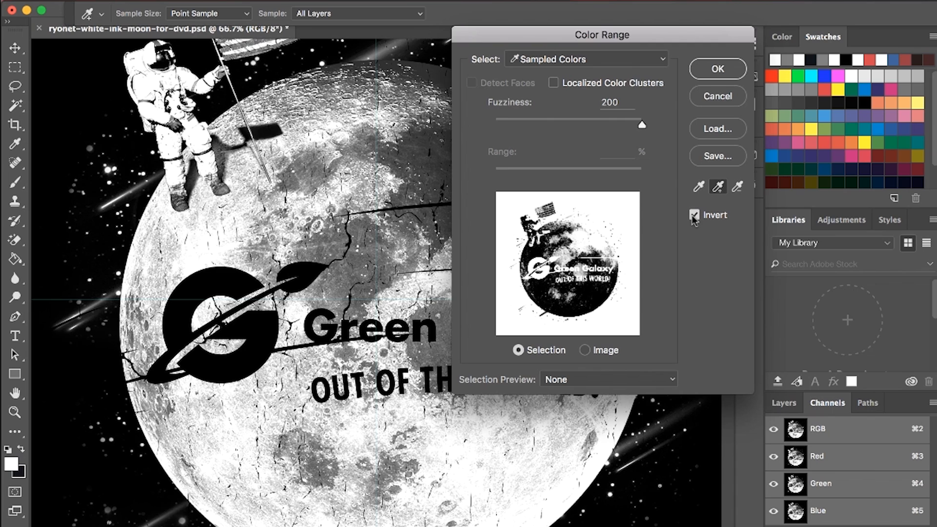
pyautogui.click(716, 74)
# Step: Save the selection as a new channel named White
pyautogui.moveTo(269, 127); pyautogui.dragTo(305, 109)
pyautogui.rightClick(242, 234)
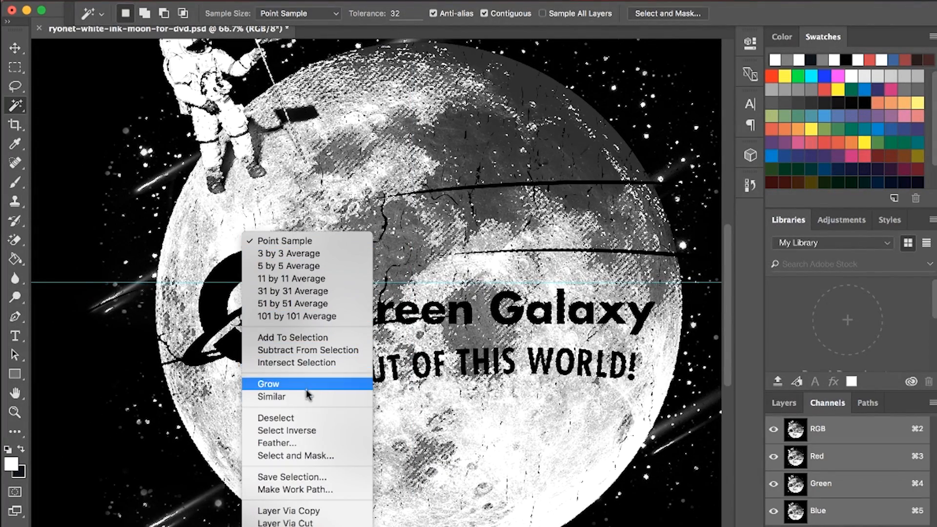
pyautogui.click(292, 477)
pyautogui.write('White')
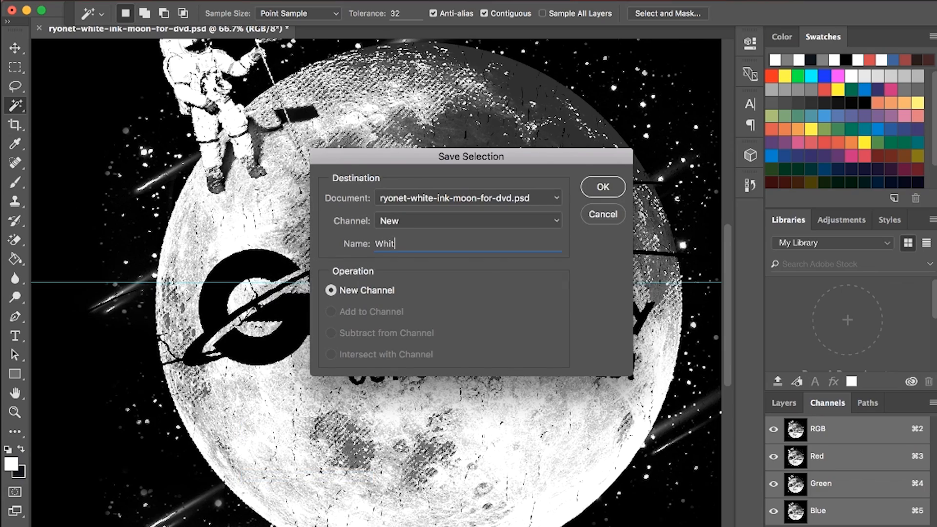
pyautogui.click(602, 189)
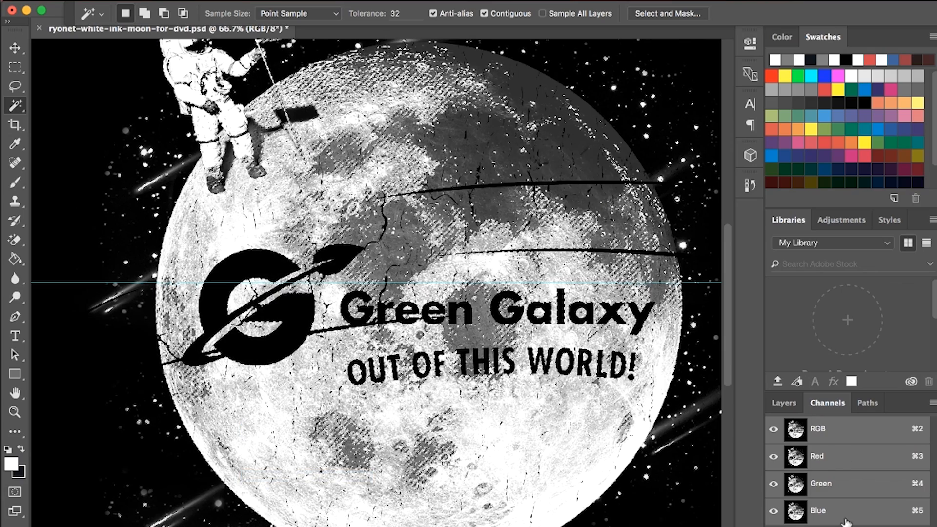
# Step: Show only the White channel, clear the selection, and check the whole design in it
pyautogui.click(839, 526)
pyautogui.rightClick(561, 237)
pyautogui.click(576, 418)
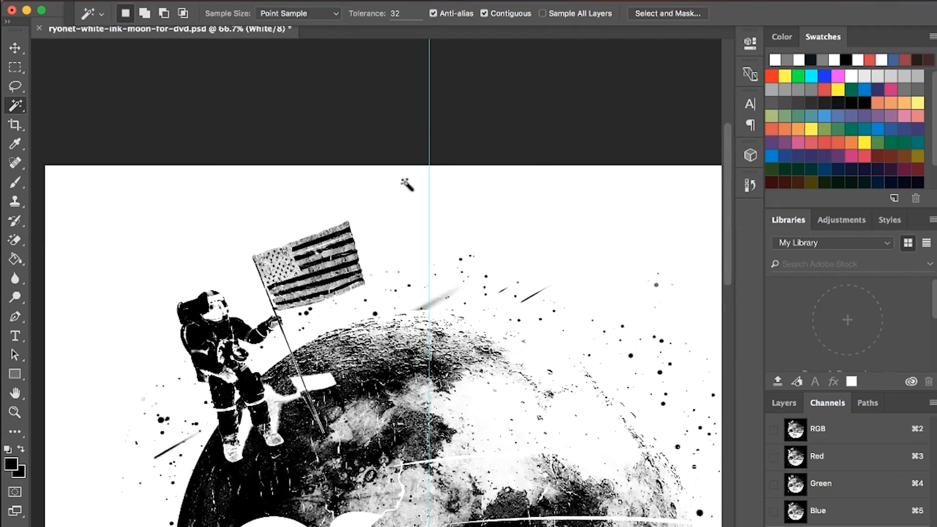
pyautogui.scroll(-6, 407, 185)
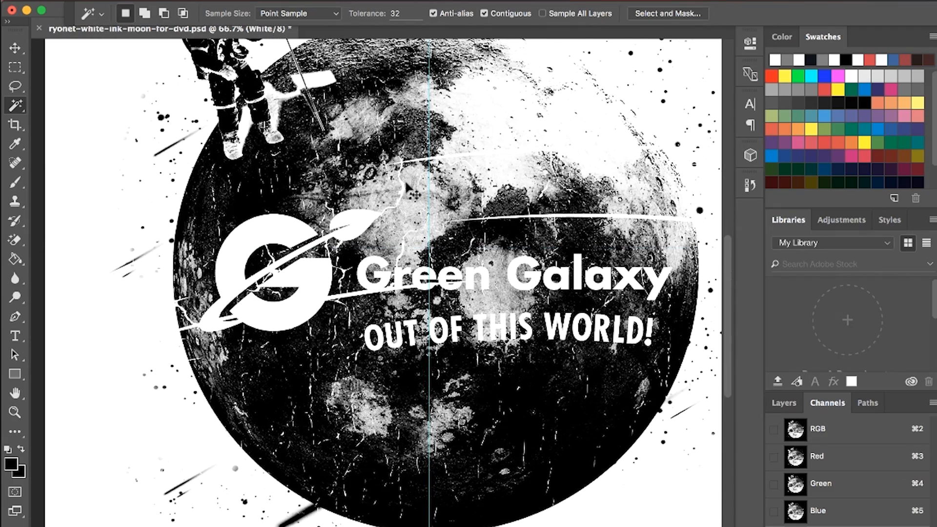
pyautogui.press('super+minus')
pyautogui.press('super+minus')
pyautogui.press('super+equal')
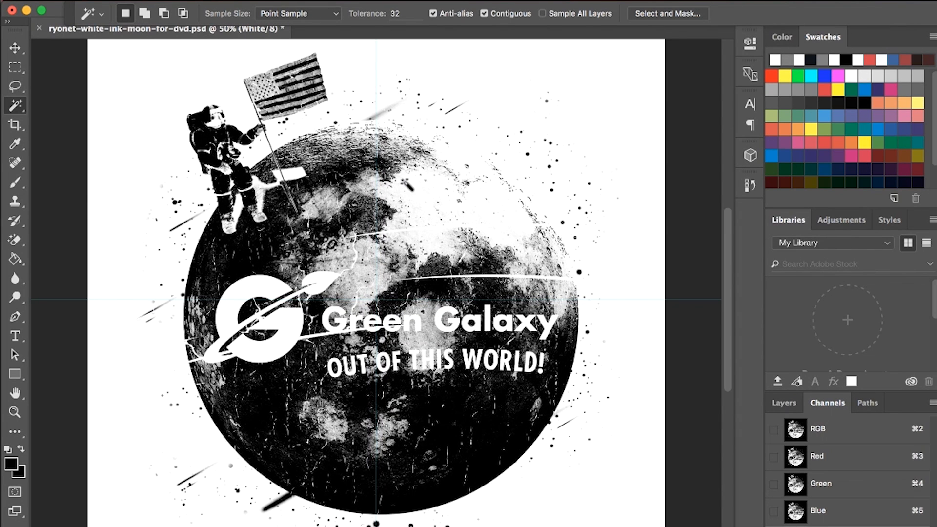
# Step: Return to the RGB composite of the moon artwork and invert its colours
pyautogui.click(786, 406)
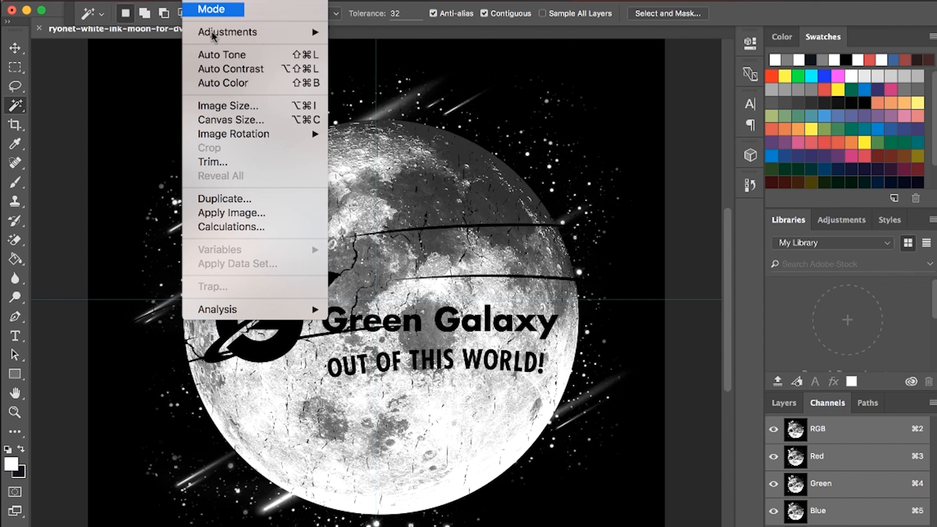
pyautogui.moveTo(212, 36)
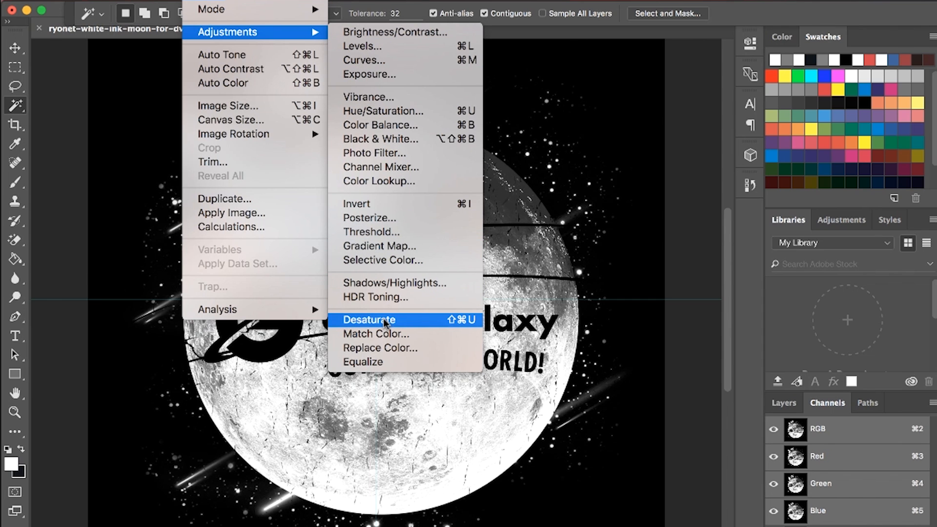
pyautogui.click(382, 204)
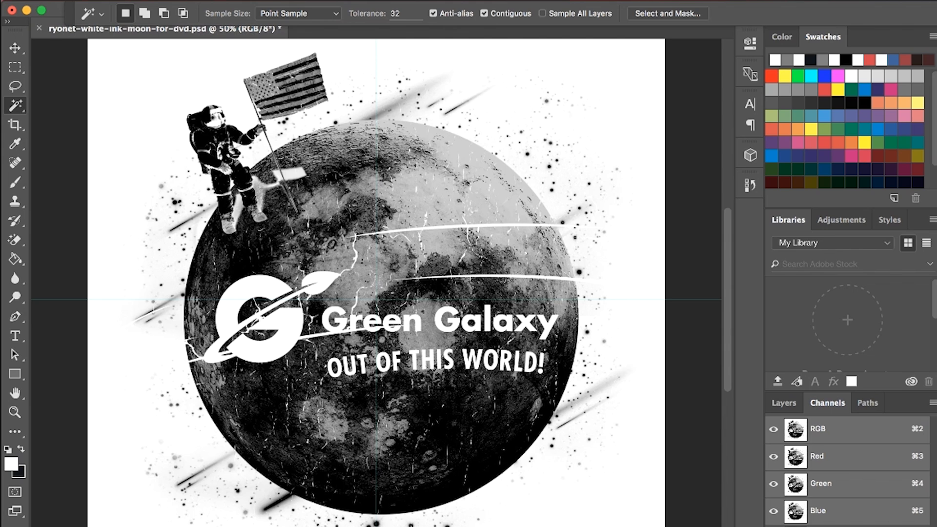
# Step: Compare the White channel with the inverted RGB composite, checking the moon's grey shading and the surrounding stars
pyautogui.press('super+equal')
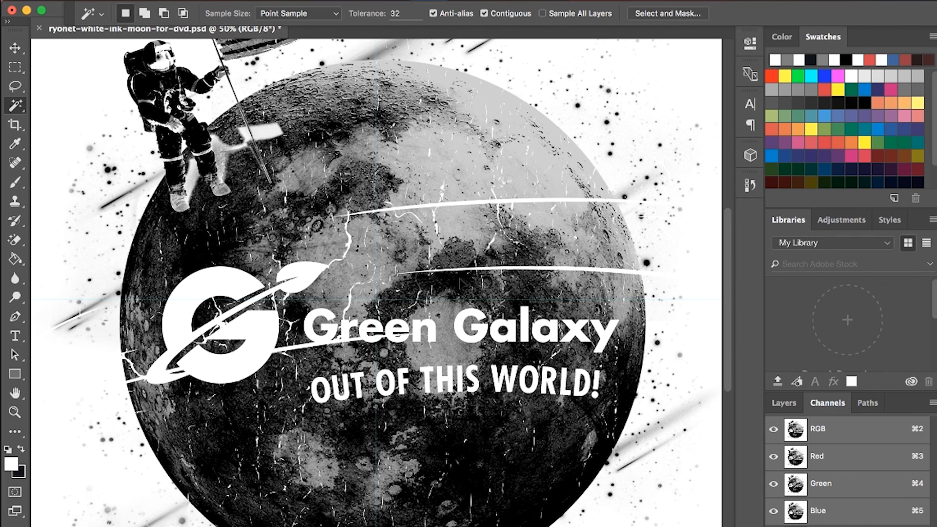
pyautogui.click(824, 526)
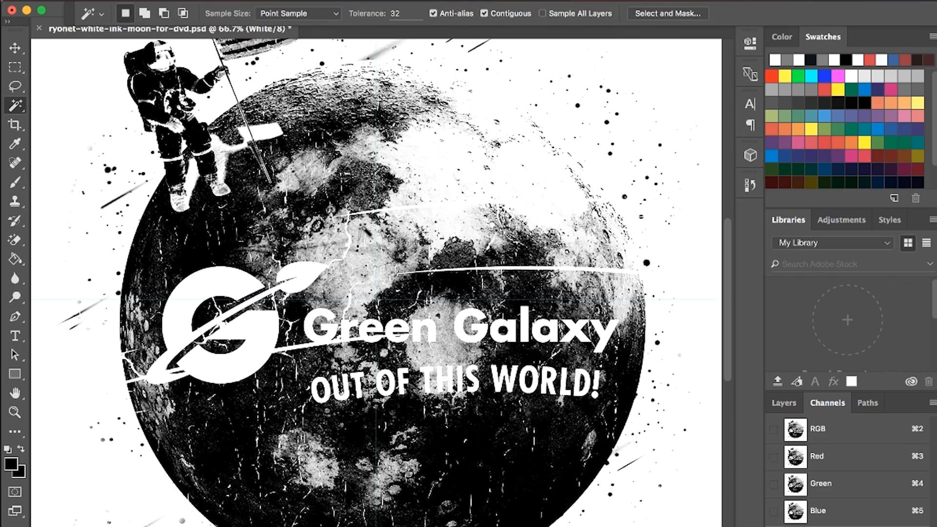
pyautogui.scroll(5, 365, 230)
pyautogui.scroll(-8, 536, 293)
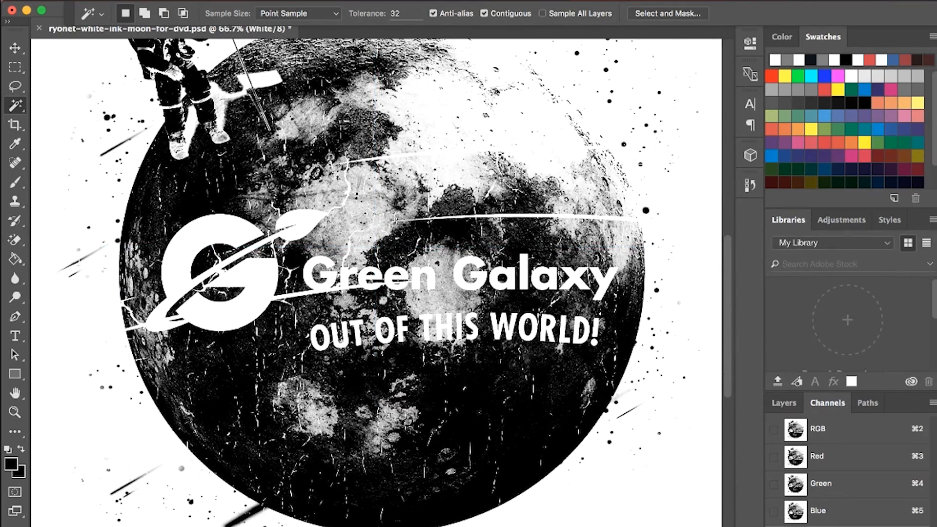
pyautogui.click(807, 436)
pyautogui.scroll(3, 549, 319)
pyautogui.press('super+minus')
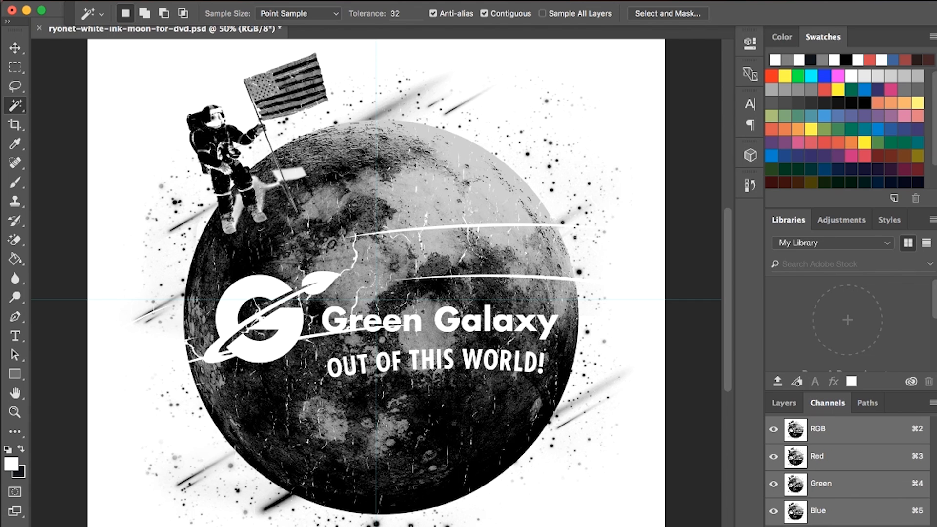
# Step: Try a Threshold adjustment at level 128 on the inverted moon artwork, and undo it
pyautogui.click(208, 1)
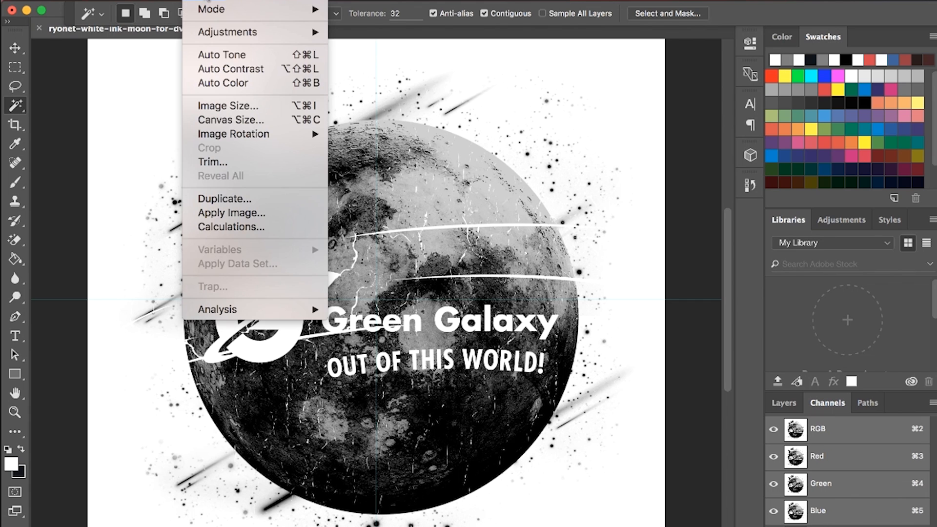
pyautogui.moveTo(209, 32)
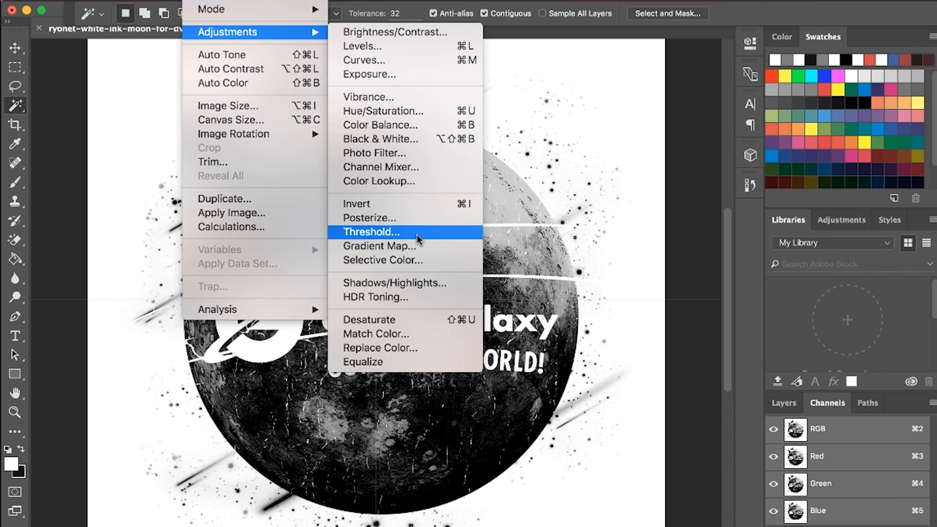
pyautogui.click(390, 232)
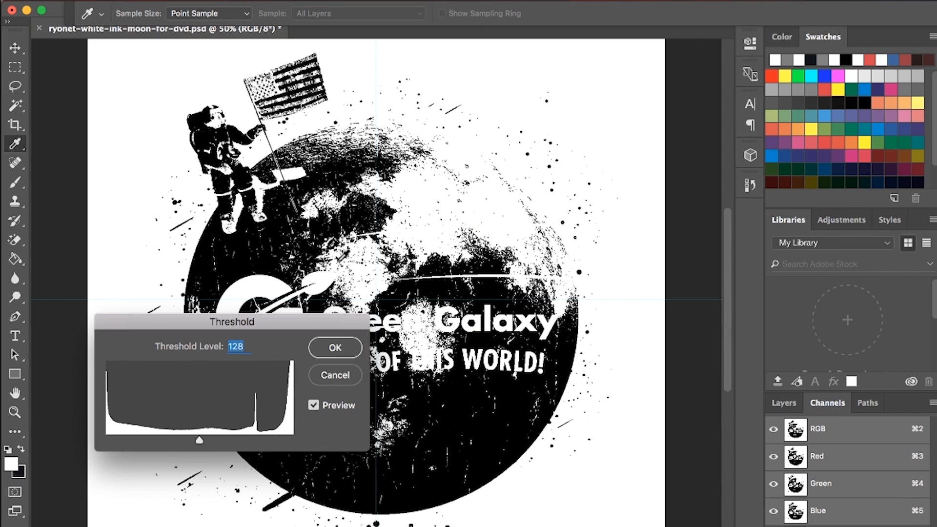
pyautogui.moveTo(198, 445)
pyautogui.mouseDown()
pyautogui.moveTo(255, 439)
pyautogui.moveTo(200, 436)
pyautogui.mouseUp()
pyautogui.click(332, 348)
pyautogui.press('w')
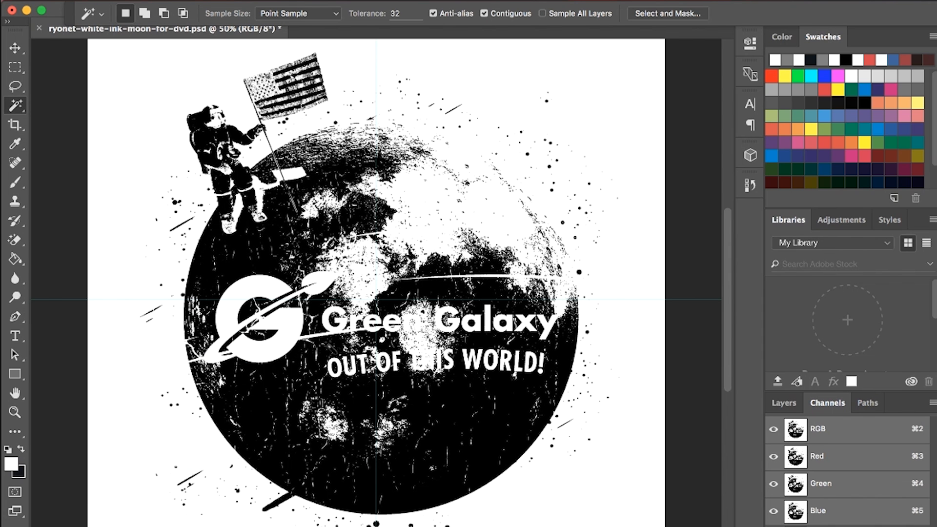
pyautogui.press('super+z')
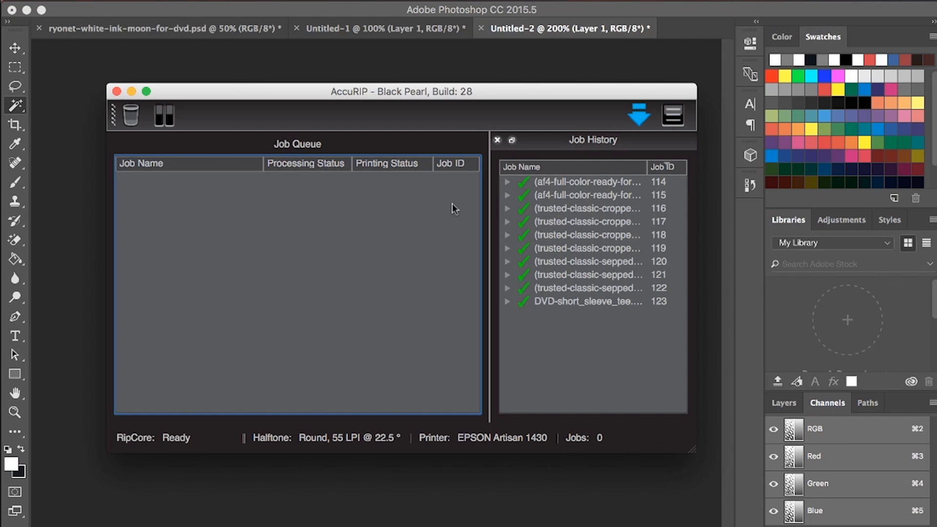
# Step: Examine the halftone dot pattern beside the smooth gradient in Untitled-2
pyautogui.click(83, 174)
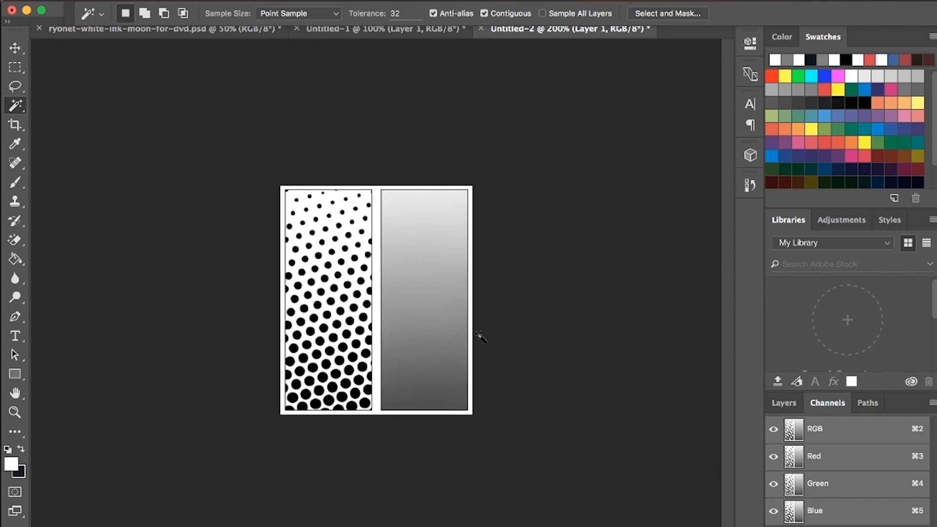
pyautogui.press('super+equal')
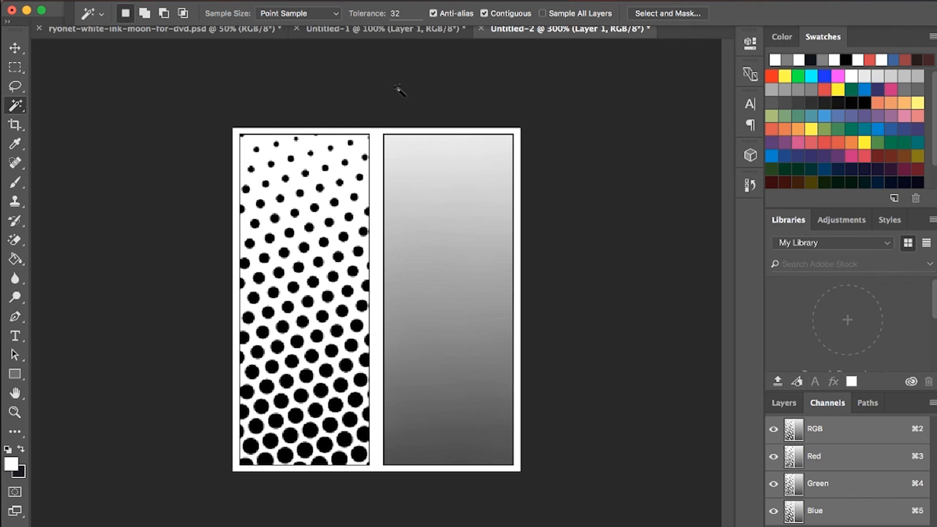
# Step: Switch to AccuRIP and open its halftone configuration
pyautogui.hotkey('ctrl', 'Up')
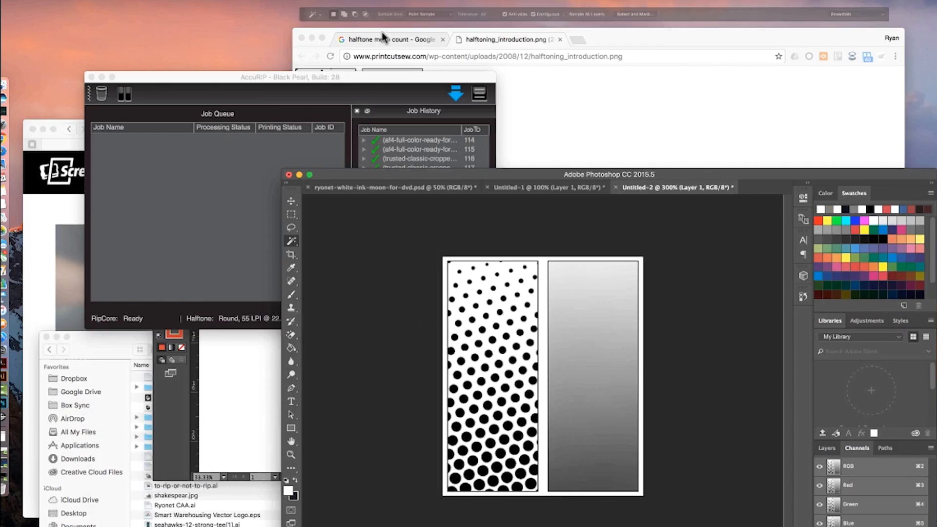
pyautogui.click(212, 123)
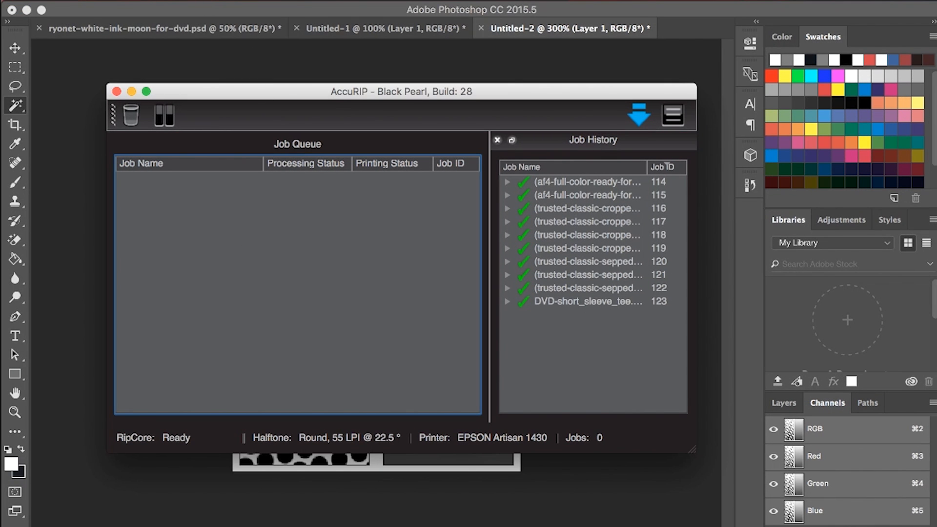
pyautogui.click(85, 3)
pyautogui.click(113, 13)
pyautogui.click(557, 72)
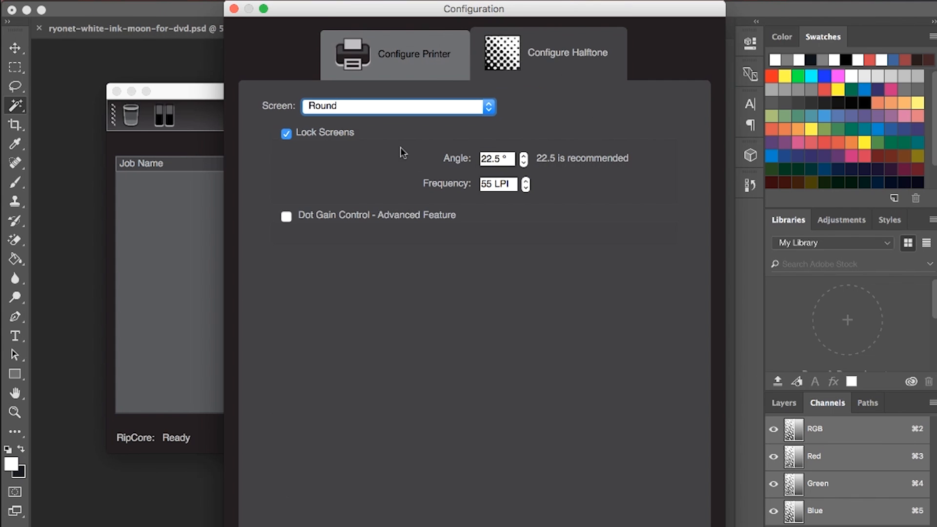
# Step: Set the halftone frequency to 45 LPI and apply the configuration
pyautogui.click(493, 184)
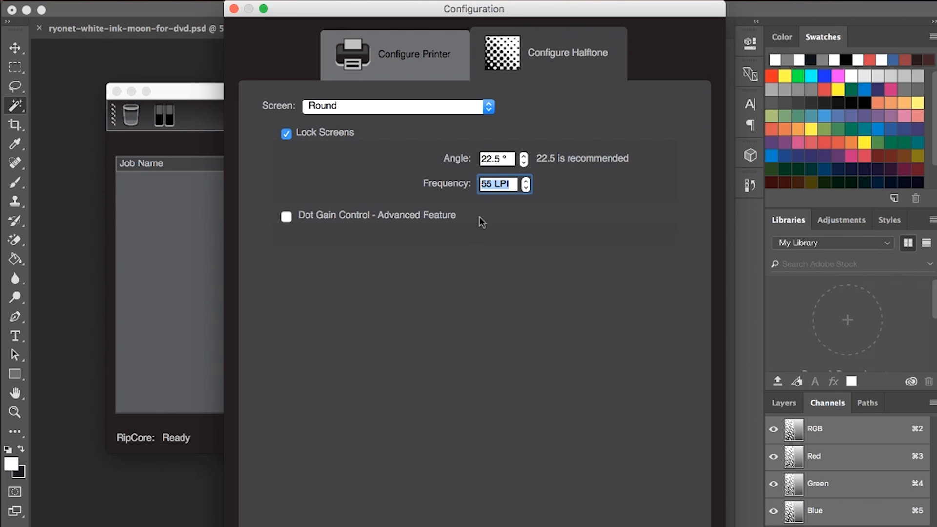
pyautogui.click(483, 180)
pyautogui.press('BackSpace')
pyautogui.write('4')
pyautogui.moveTo(515, 180); pyautogui.dragTo(382, 182)
pyautogui.click(489, 183)
pyautogui.press('BackSpace')
pyautogui.press('BackSpace')
pyautogui.write('55')
pyautogui.press('BackSpace')
pyautogui.press('BackSpace')
pyautogui.write('45')
pyautogui.press('Return')
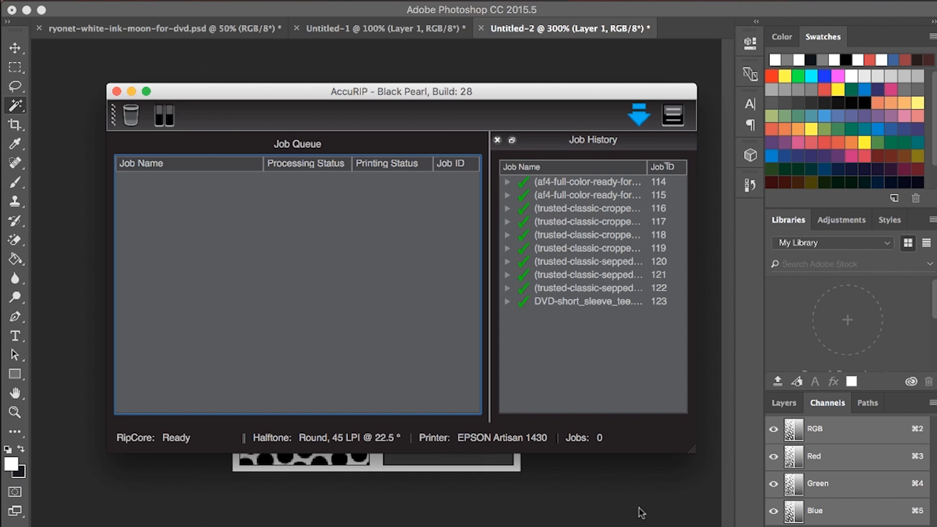
# Step: Switch to Photoshop and compare the halftone gradient in Untitled-2 with the mesh dot diagram in Untitled-1, ending on the moon artwork
pyautogui.click(274, 520)
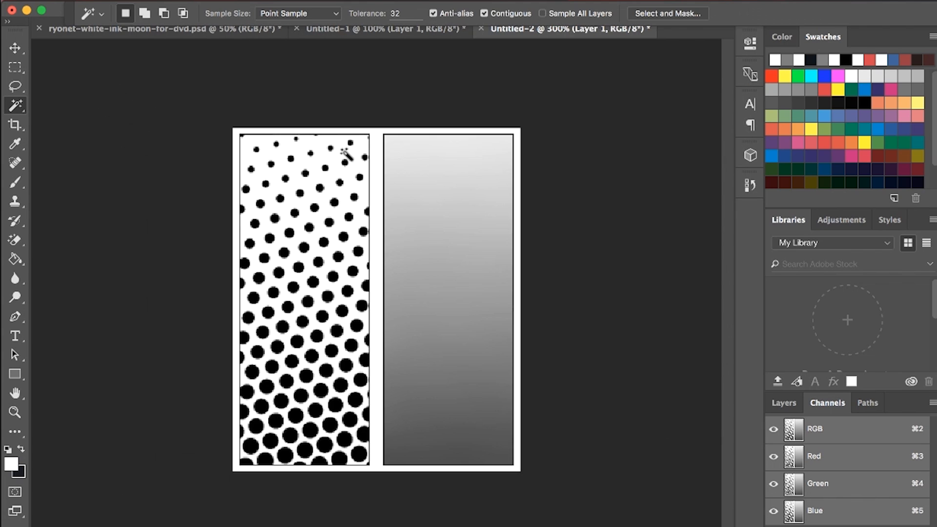
pyautogui.click(356, 29)
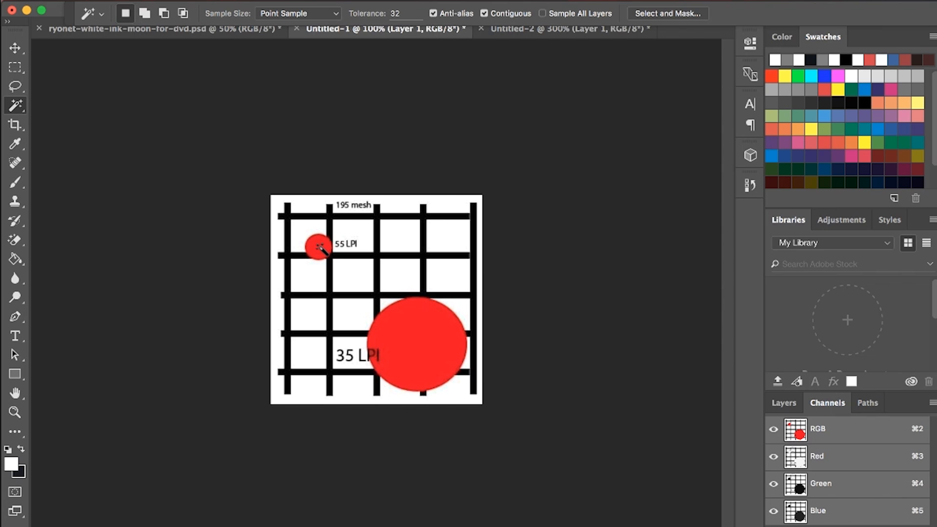
pyautogui.click(240, 33)
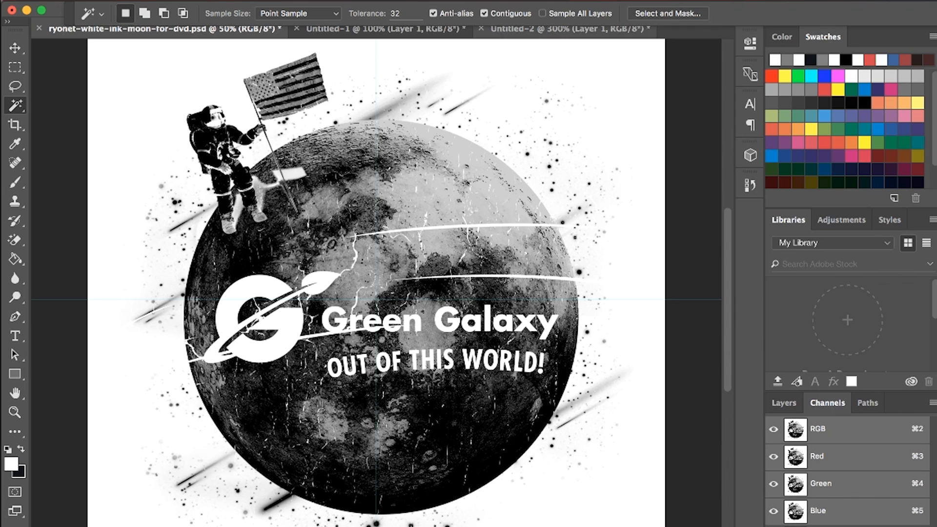
# Step: Switch to AccuRIP and set the halftone frequency to 35 LPI in its configuration
pyautogui.hotkey('ctrl', 'Up')
pyautogui.click(103, 127)
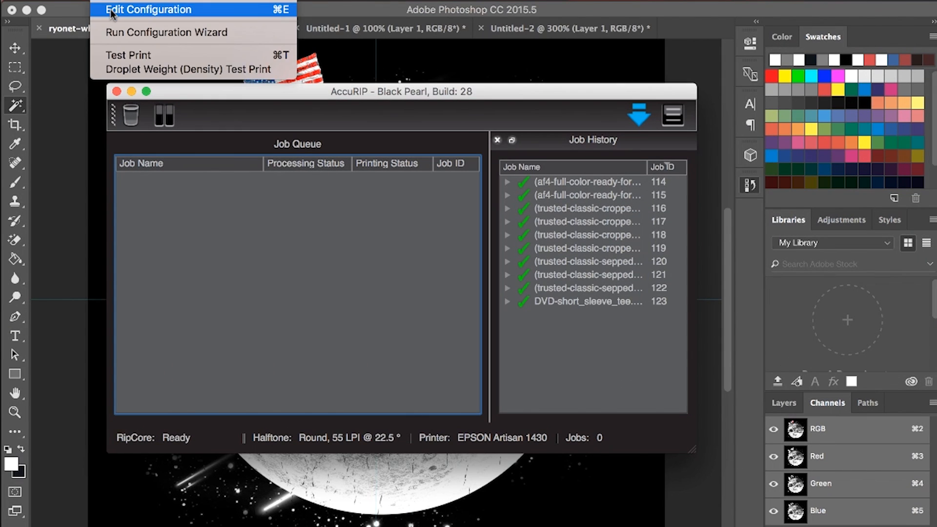
pyautogui.click(115, 12)
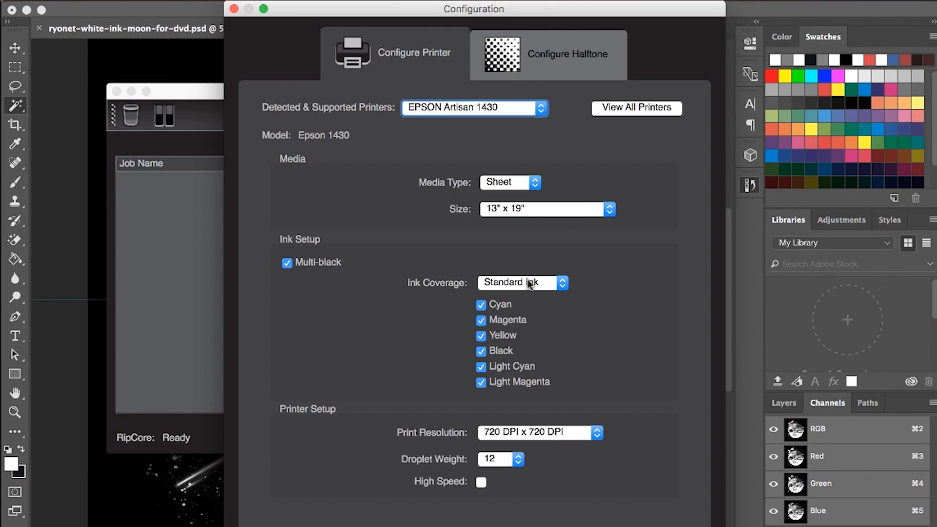
pyautogui.click(549, 54)
pyautogui.doubleClick(487, 184)
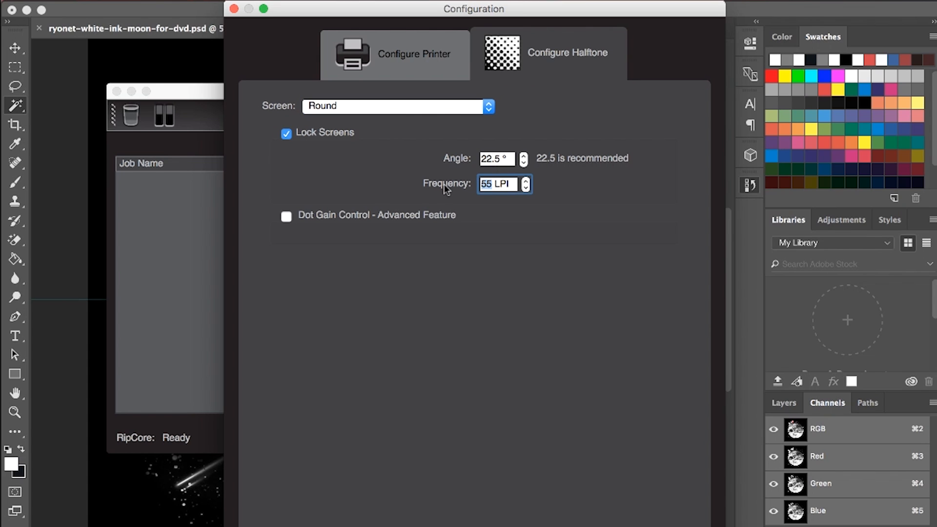
pyautogui.write('35')
pyautogui.press('Return')
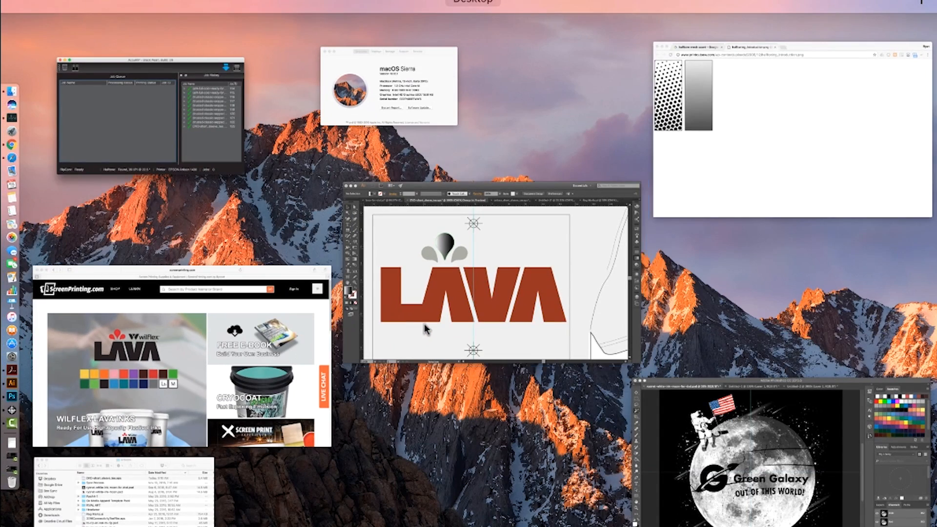
# Step: View the LAVA artwork in Illustrator and return to the moon artwork in Photoshop
pyautogui.click(451, 294)
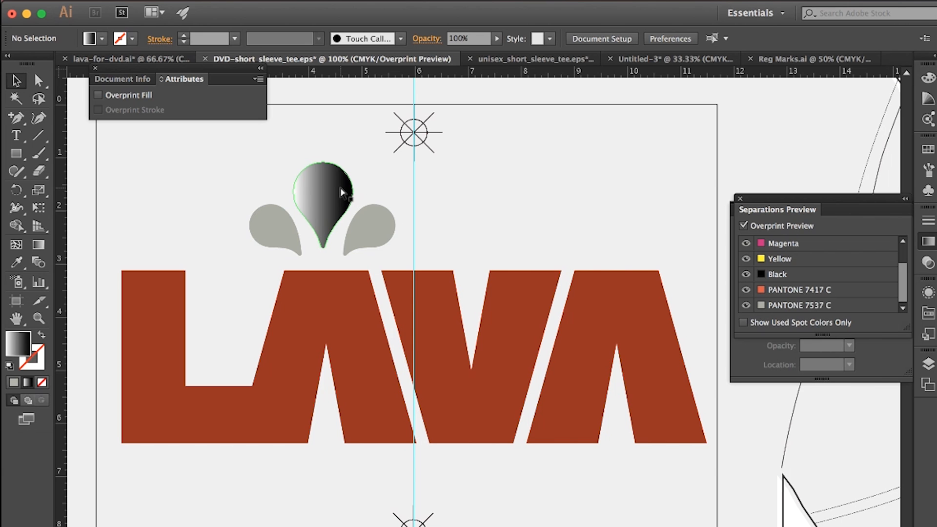
pyautogui.press('super+Tab')
pyautogui.hotkey('ctrl', 'Up')
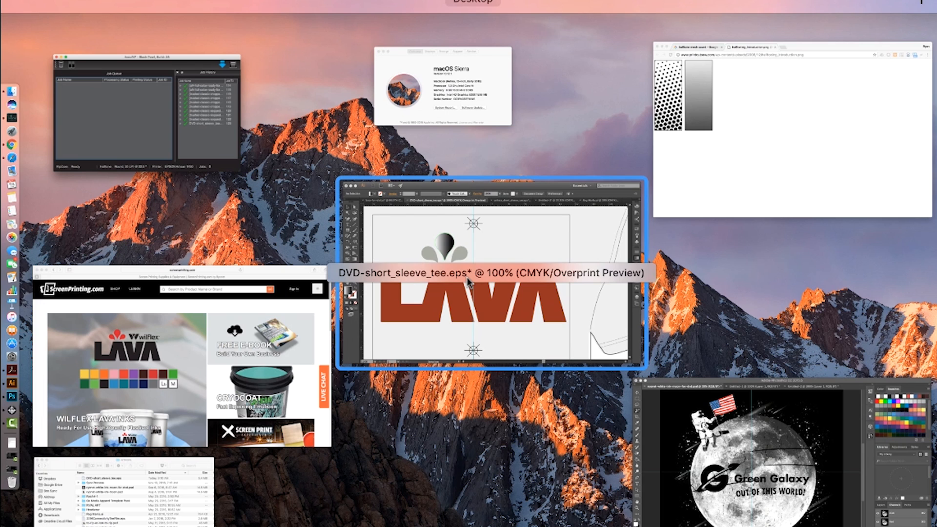
pyautogui.click(761, 429)
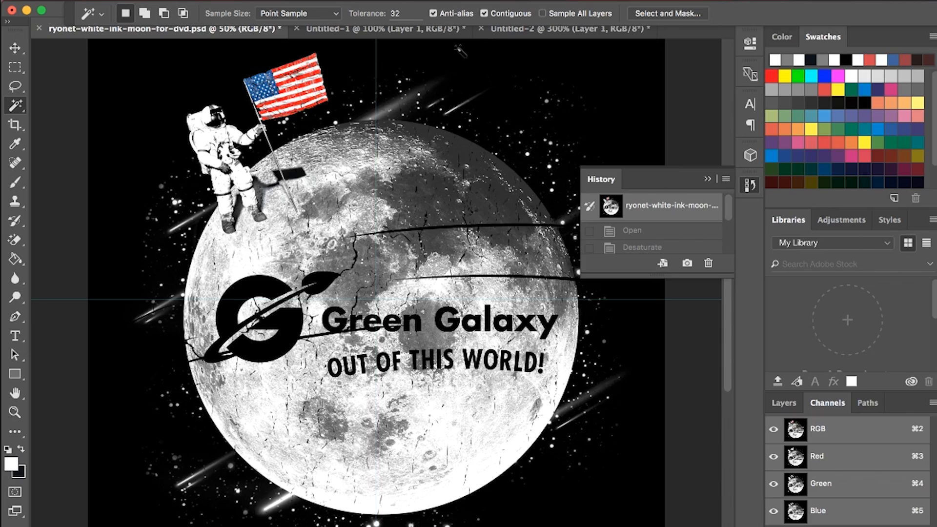
# Step: Switch to AccuRIP and apply a halftone frequency of 45 LPI
pyautogui.moveTo(1, 1)
pyautogui.click(156, 127)
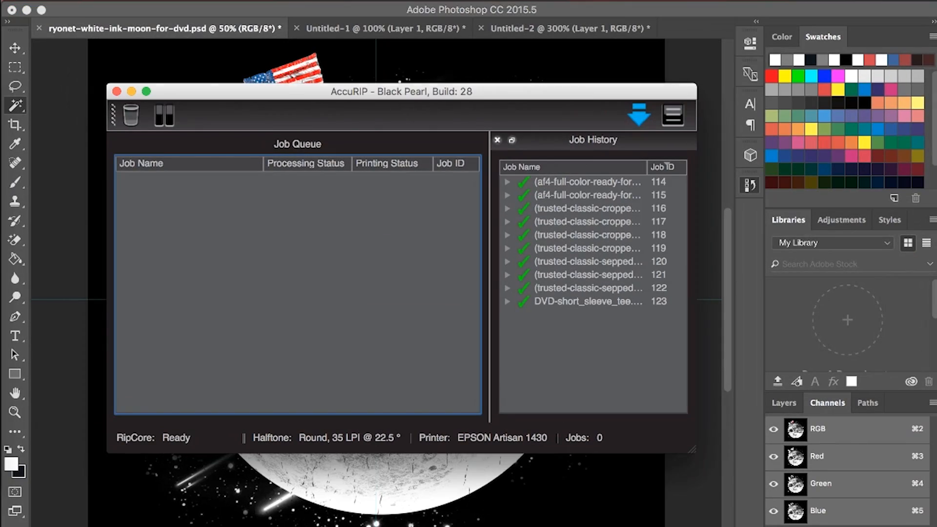
pyautogui.click(114, 1)
pyautogui.click(118, 10)
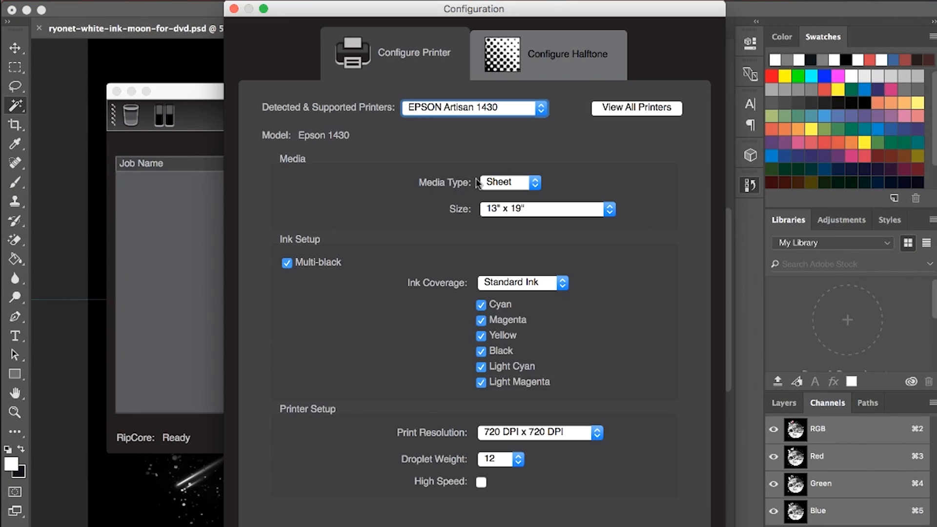
pyautogui.click(535, 65)
pyautogui.doubleClick(486, 184)
pyautogui.write('45 LPI')
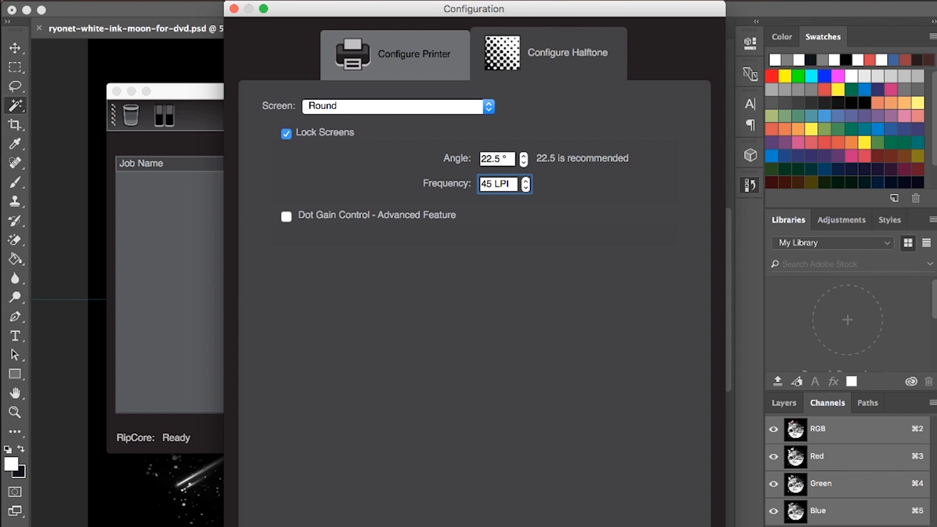
pyautogui.press('Return')
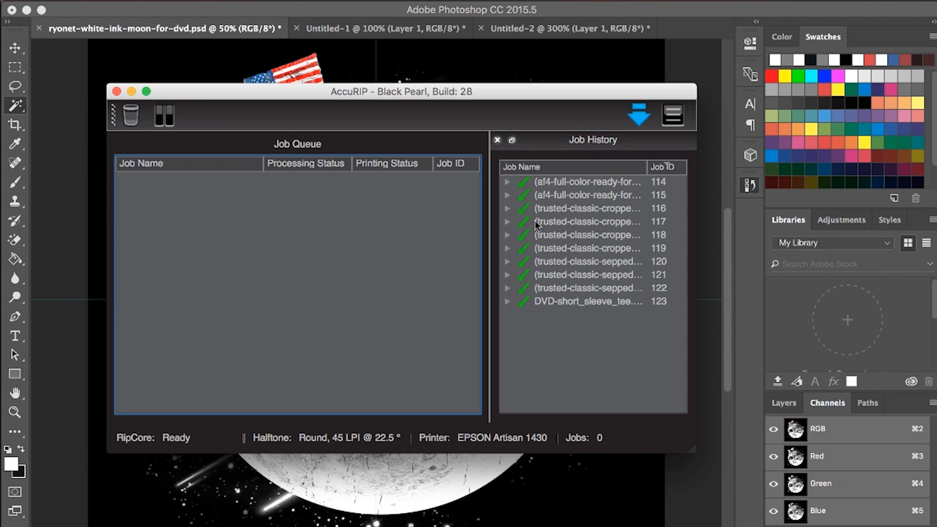
# Step: Reopen the AccuRIP halftone configuration and apply a frequency of 55 LPI
pyautogui.click(108, 2)
pyautogui.click(110, 10)
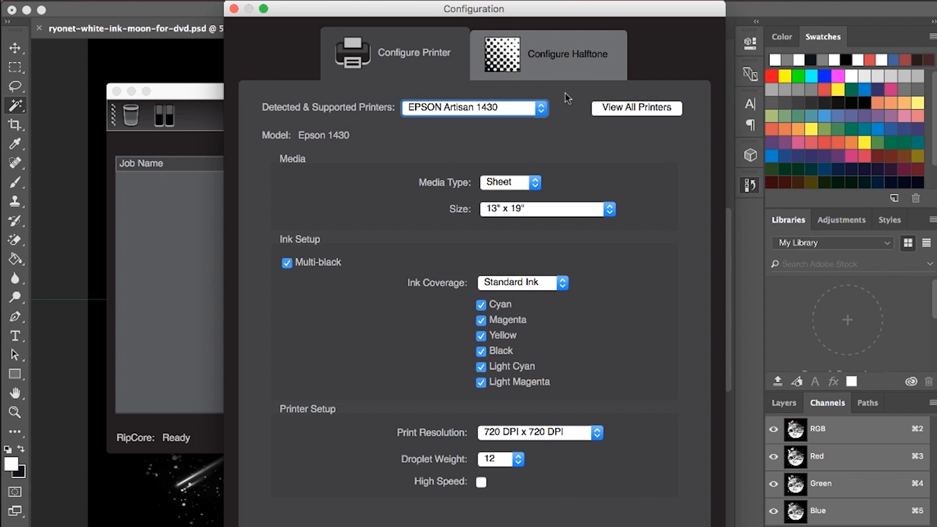
pyautogui.click(566, 72)
pyautogui.moveTo(492, 184); pyautogui.dragTo(447, 185)
pyautogui.write('55 LPI')
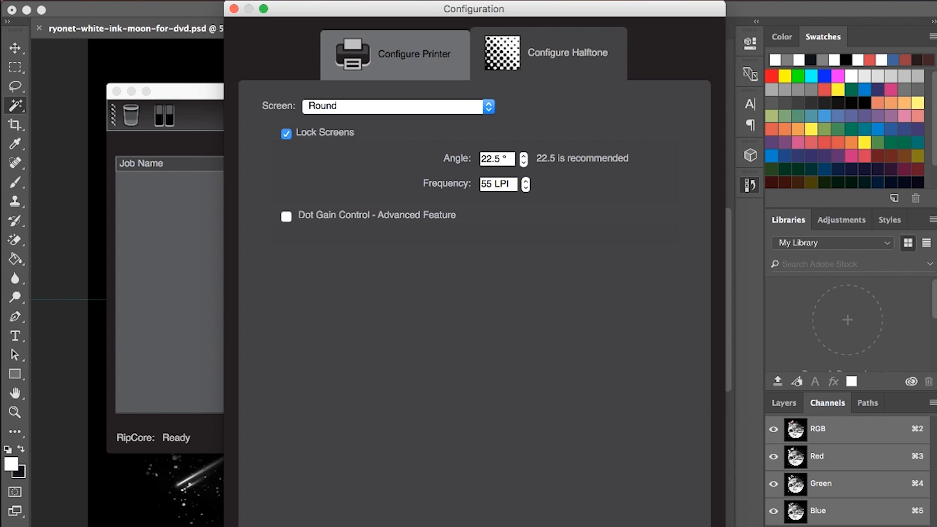
pyautogui.press('Return')
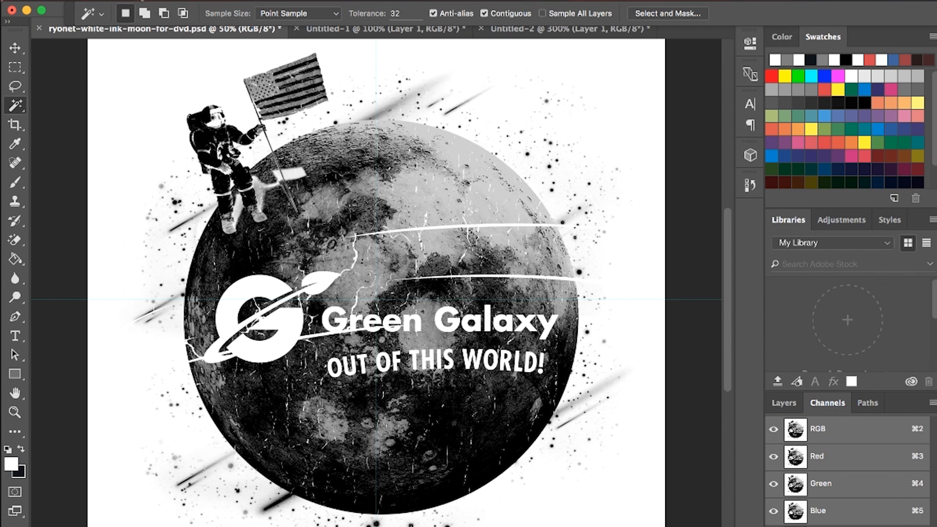
# Step: Open the print settings for the inverted moon artwork in Photoshop and choose AccuRIP to Epson 1430 as the printer
pyautogui.click(129, 0)
pyautogui.click(181, 379)
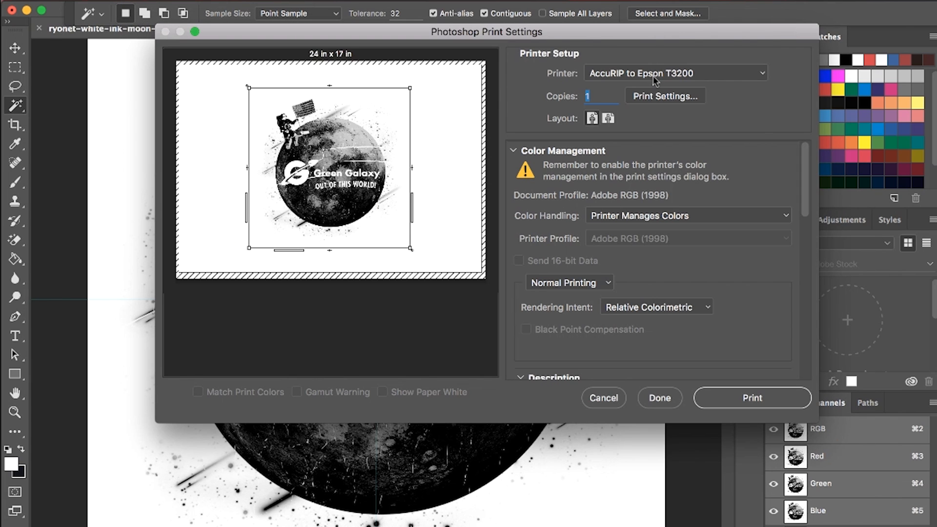
pyautogui.click(657, 74)
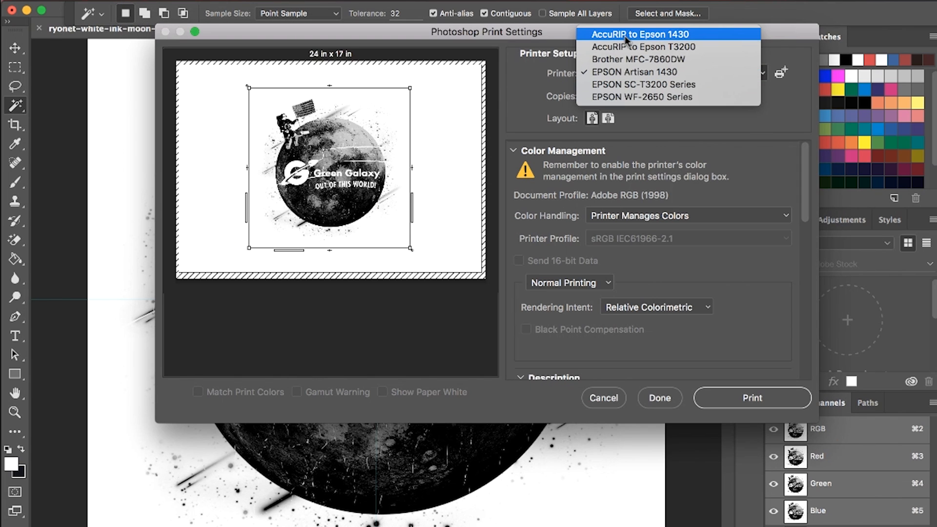
pyautogui.click(624, 35)
# Step: Set the printer's paper size to 13x19 Super B, save it and dismiss the color matching notice
pyautogui.click(651, 98)
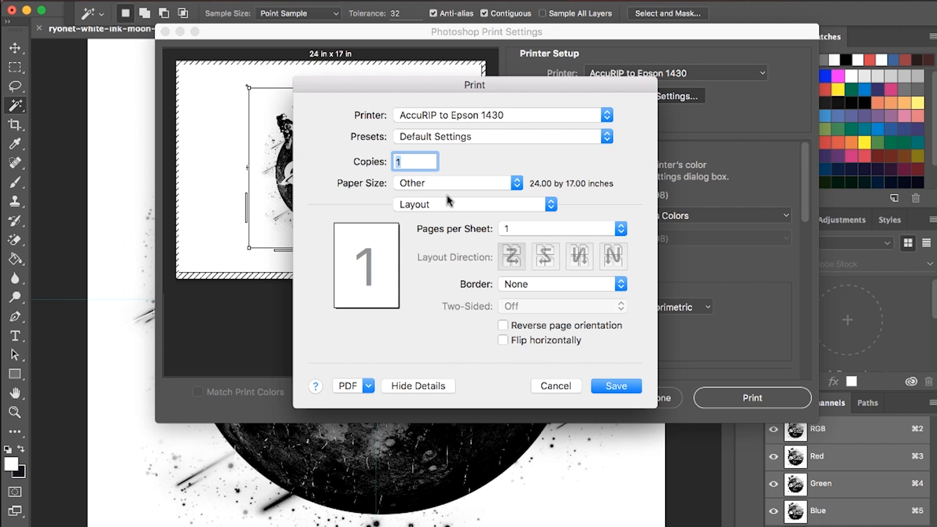
pyautogui.click(455, 188)
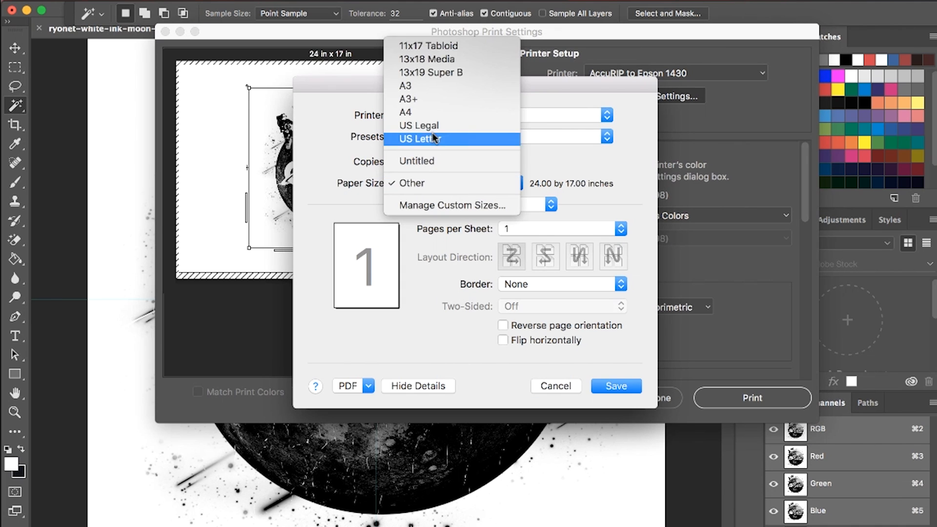
pyautogui.click(426, 75)
pyautogui.click(630, 385)
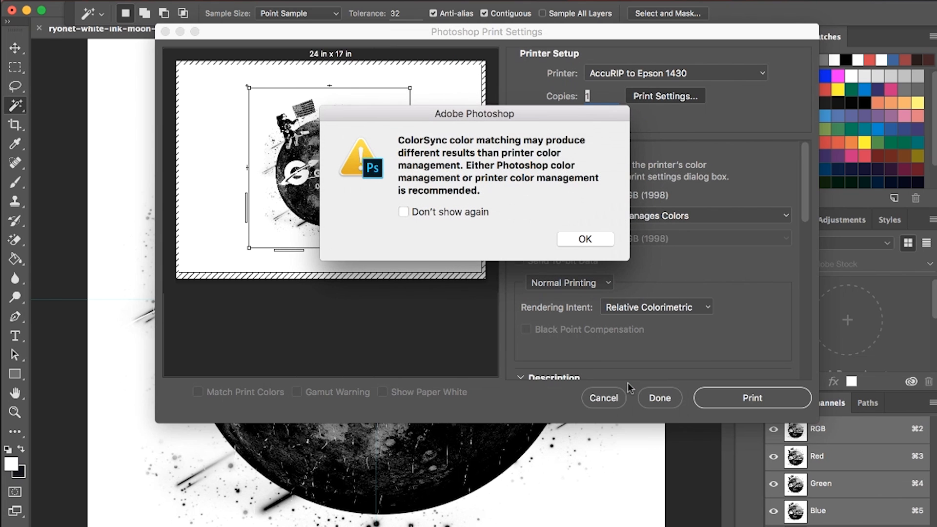
pyautogui.click(585, 239)
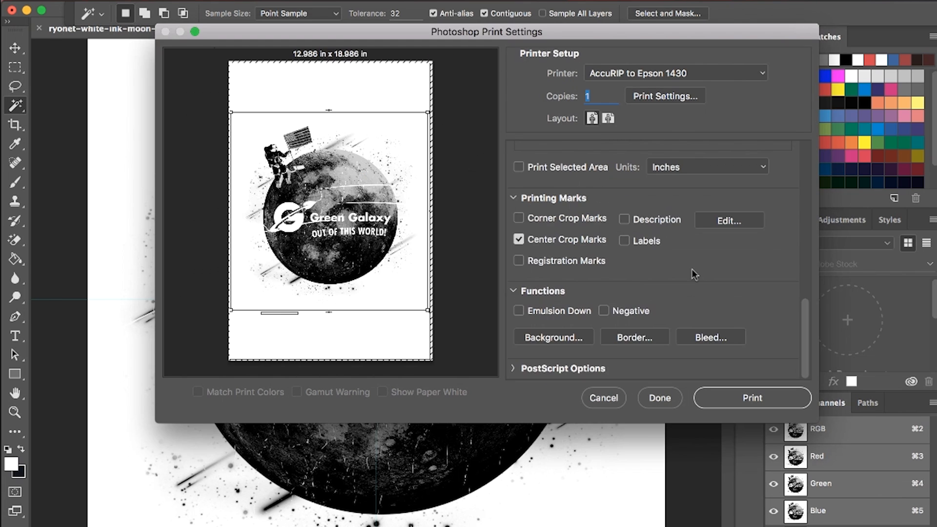
# Step: Toggle Center Crop Marks and the PostScript option Calibration Bars off and back on for the print
pyautogui.click(517, 239)
pyautogui.click(517, 239)
pyautogui.click(513, 369)
pyautogui.scroll(-3, 515, 369)
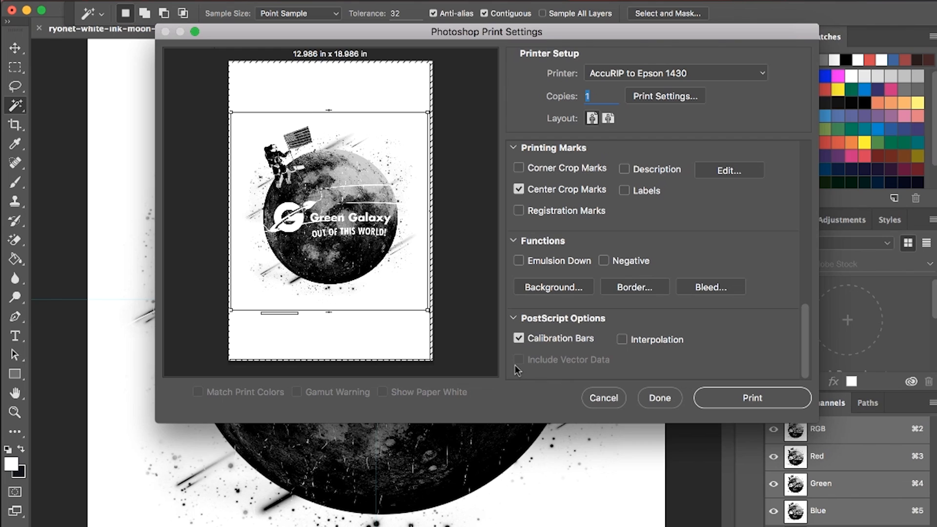
pyautogui.click(517, 338)
pyautogui.click(518, 338)
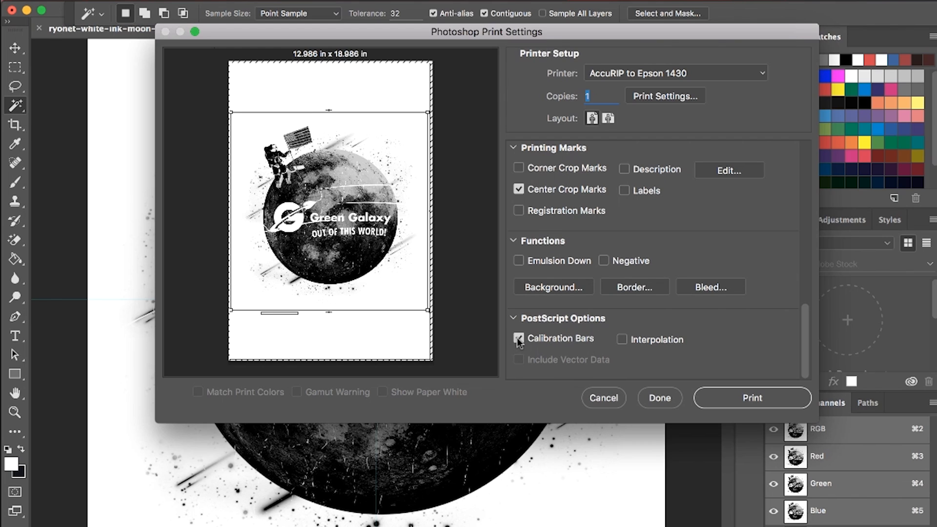